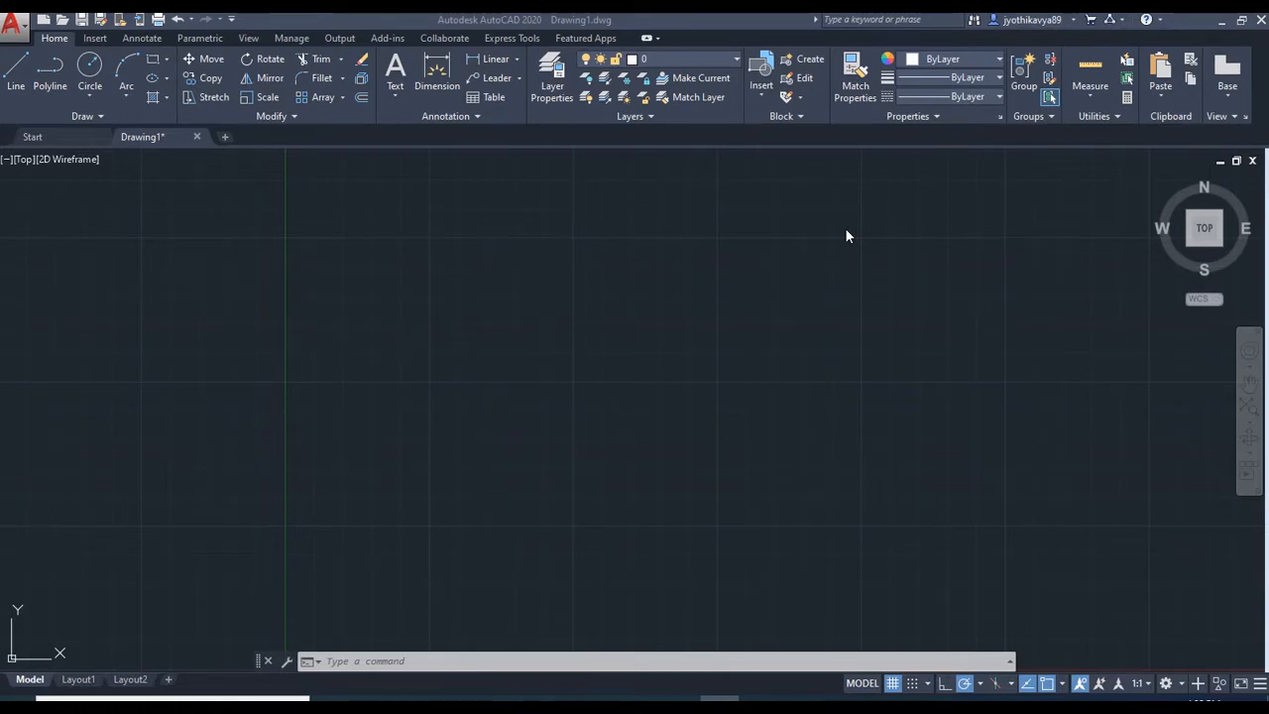
click(21, 32)
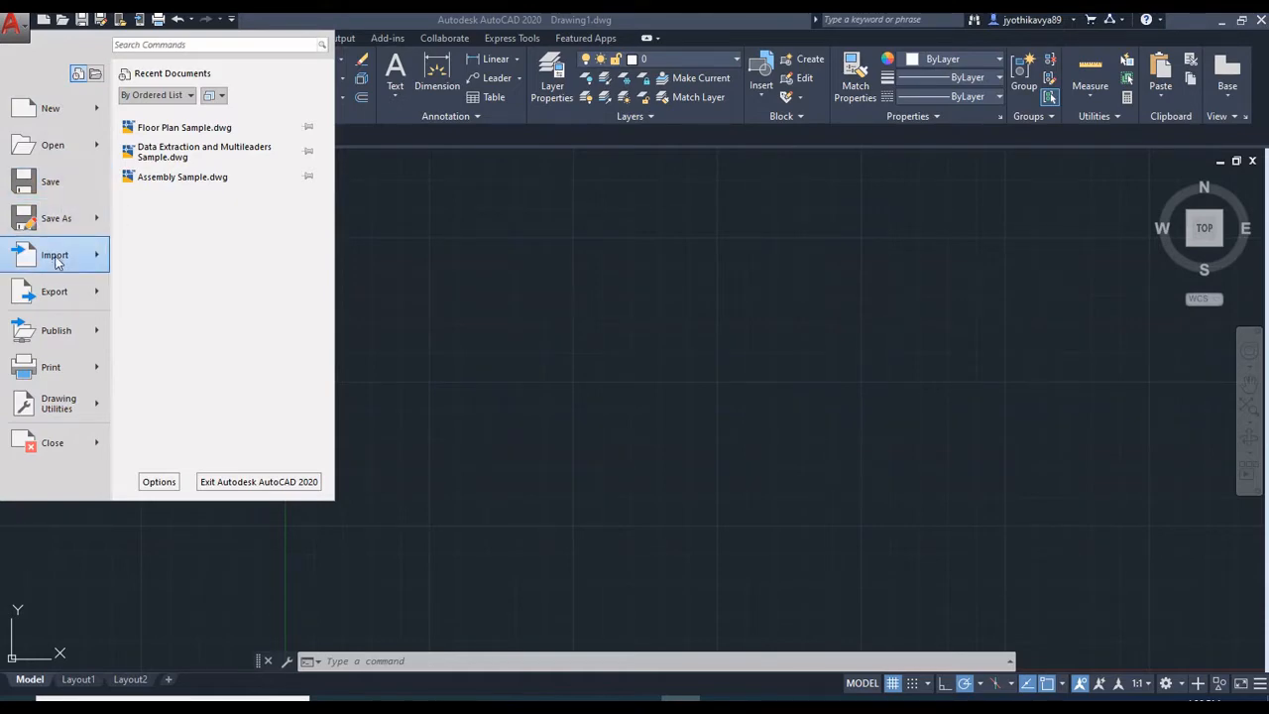
mouse_move(57, 408)
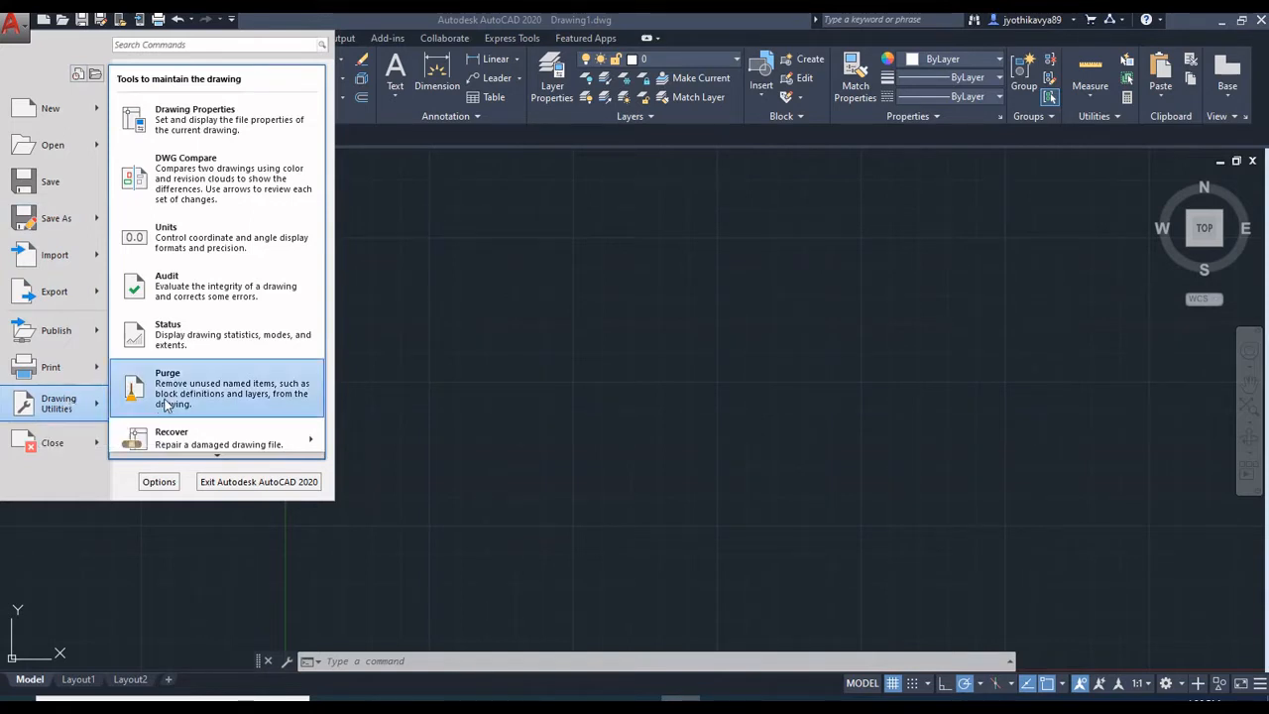
click(186, 241)
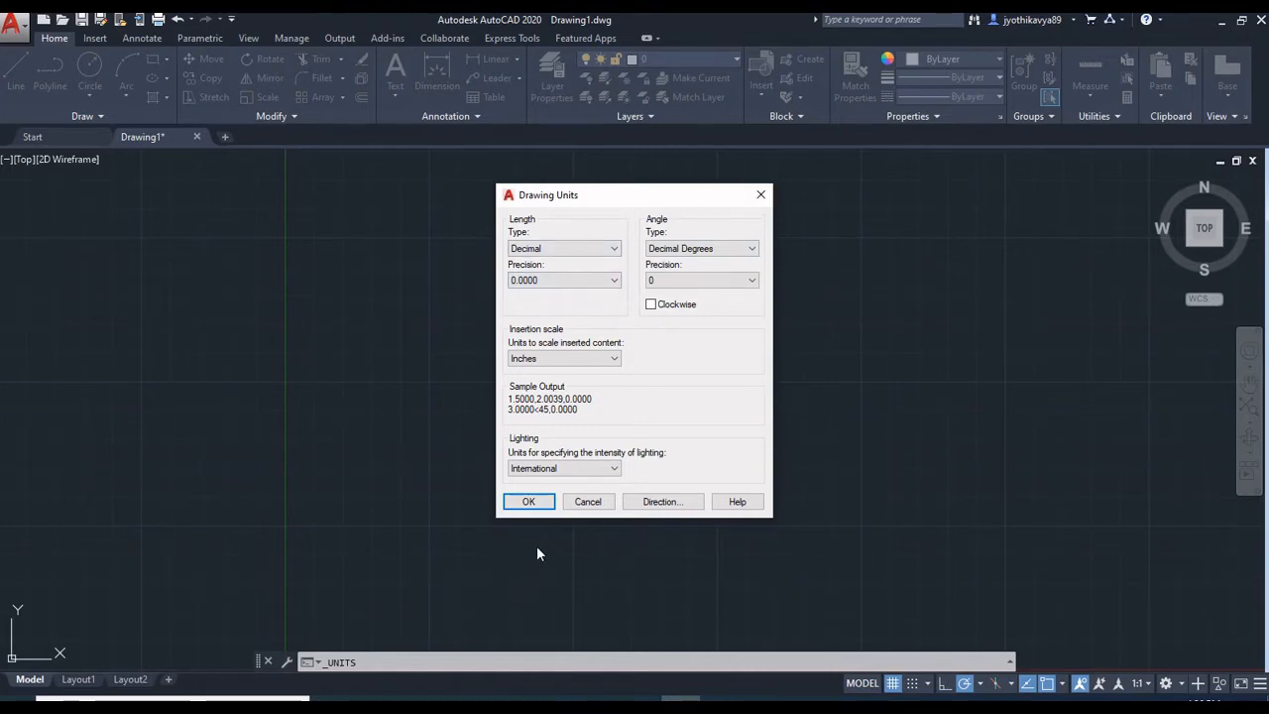
key(Escape)
- Set the drawing's length units to Engineering with a precision of 0'-0" using the UNITS command
click(395, 664)
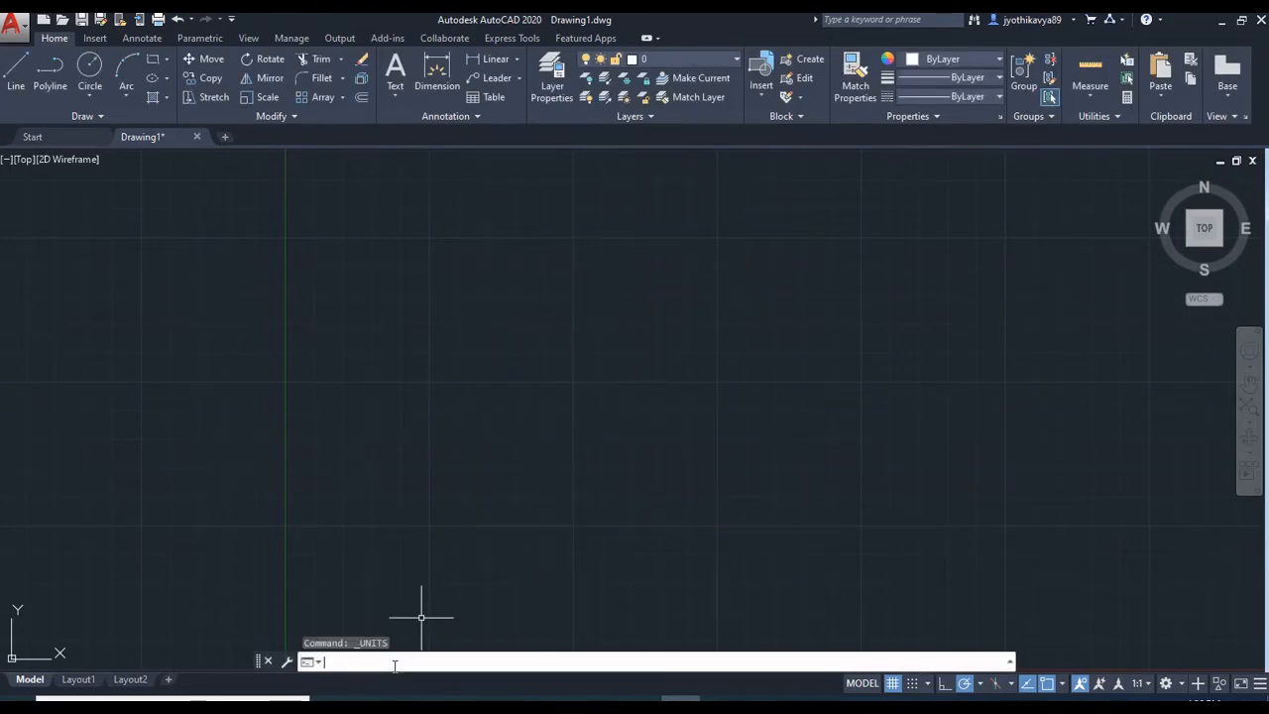
text(units)
key(Return)
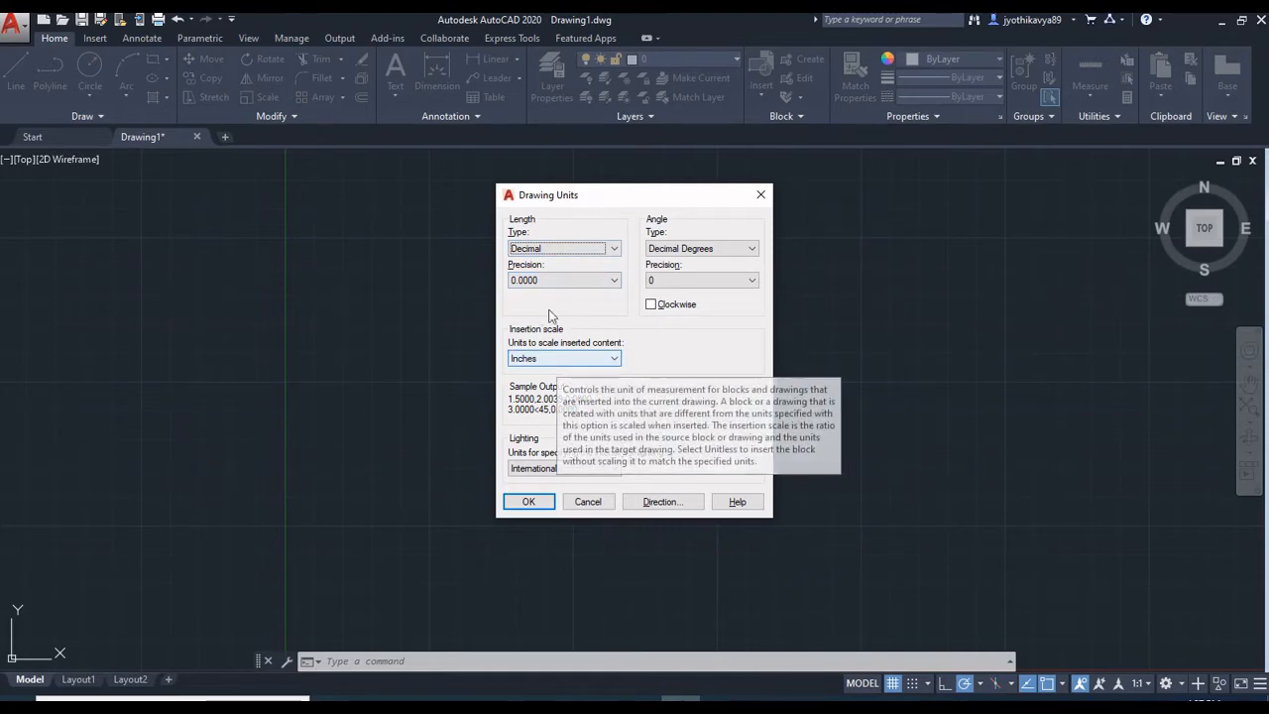
click(582, 251)
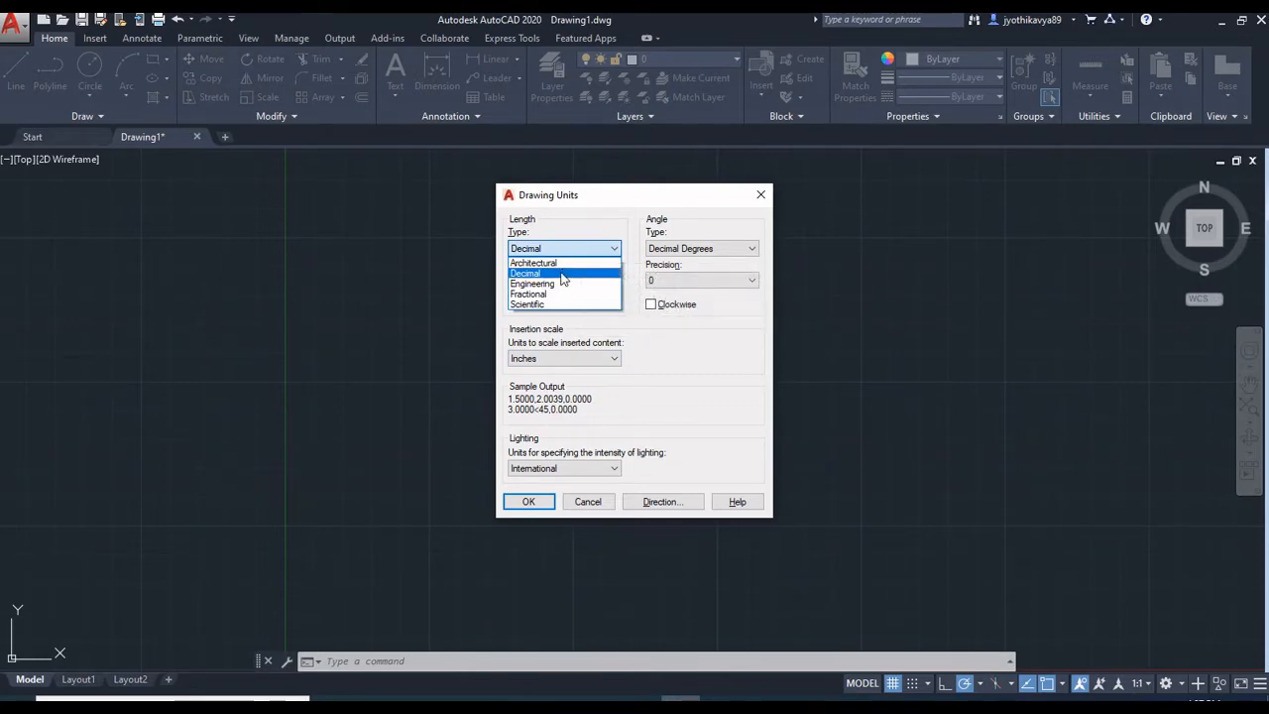
click(560, 285)
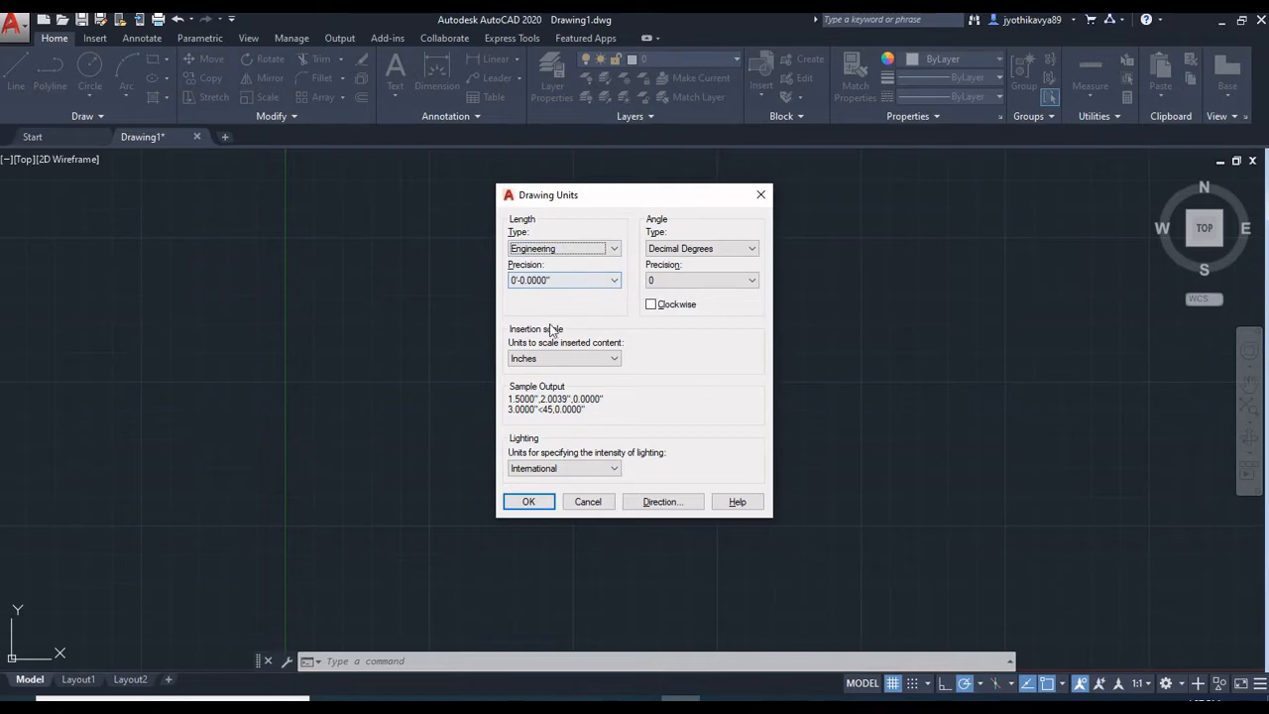
click(608, 284)
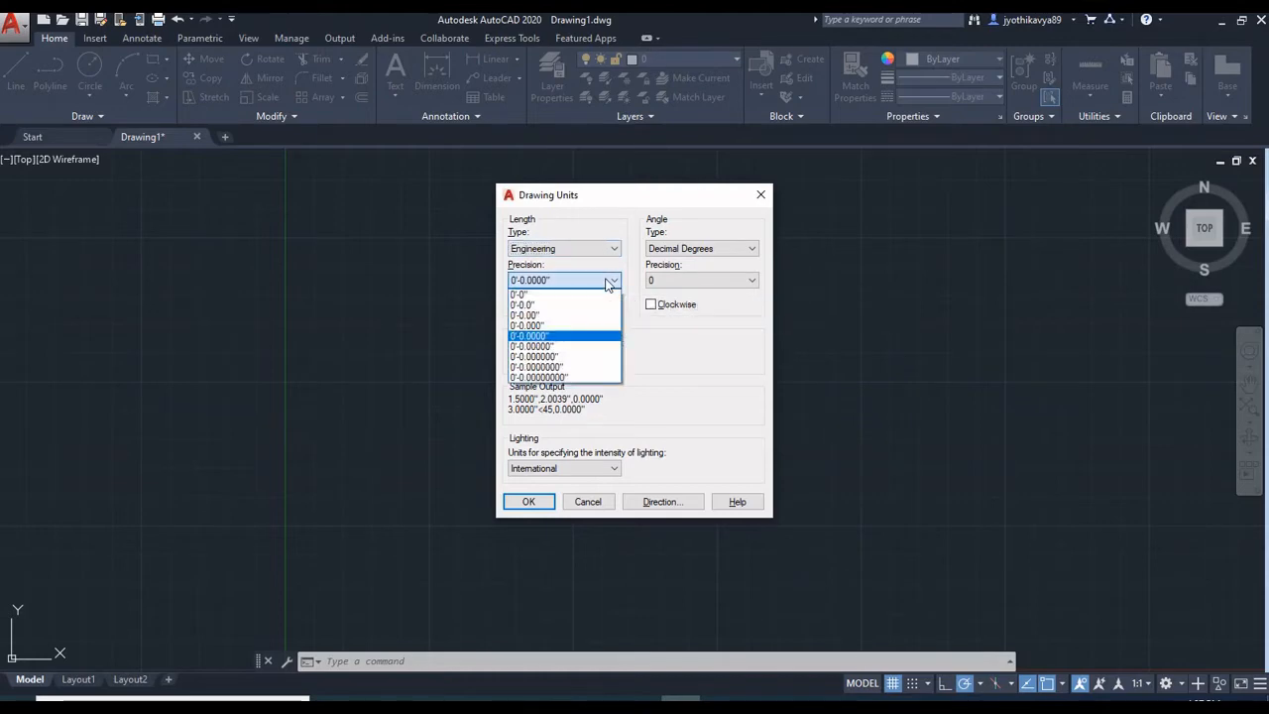
click(537, 294)
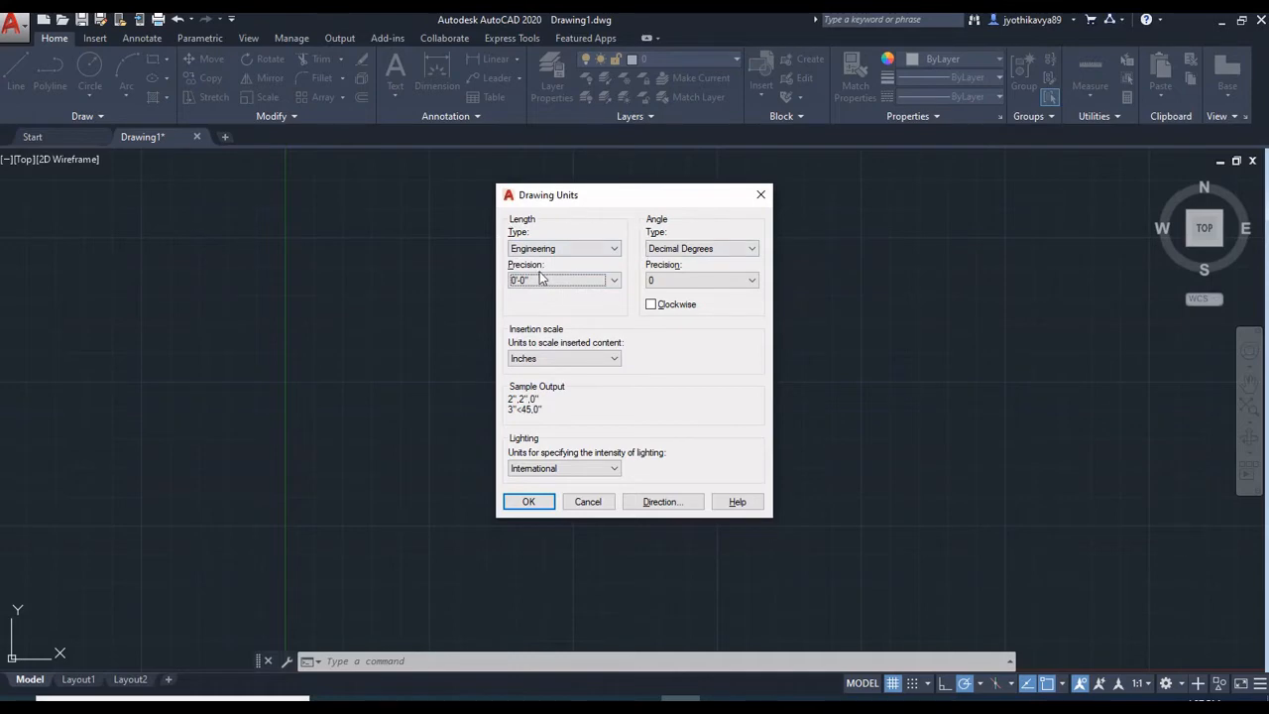
- Try the Fractional length type with precision 0, and switch the length type back to Engineering
click(611, 249)
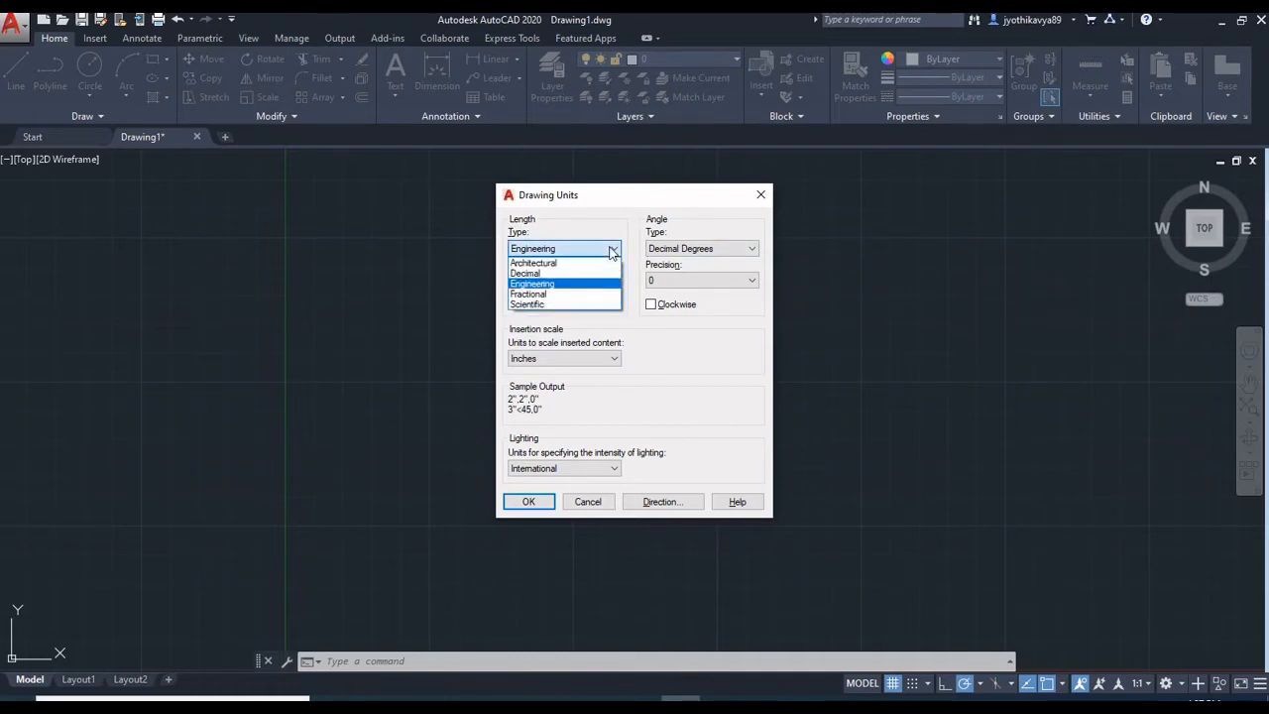
click(581, 293)
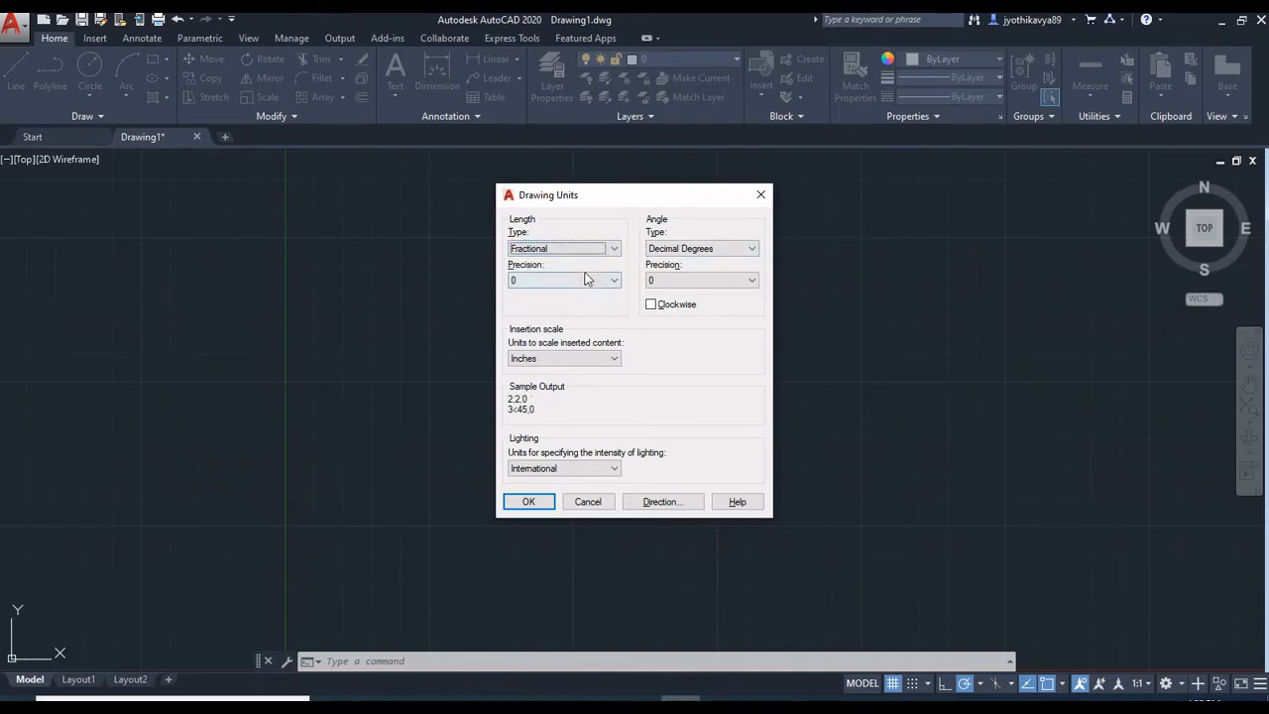
click(582, 280)
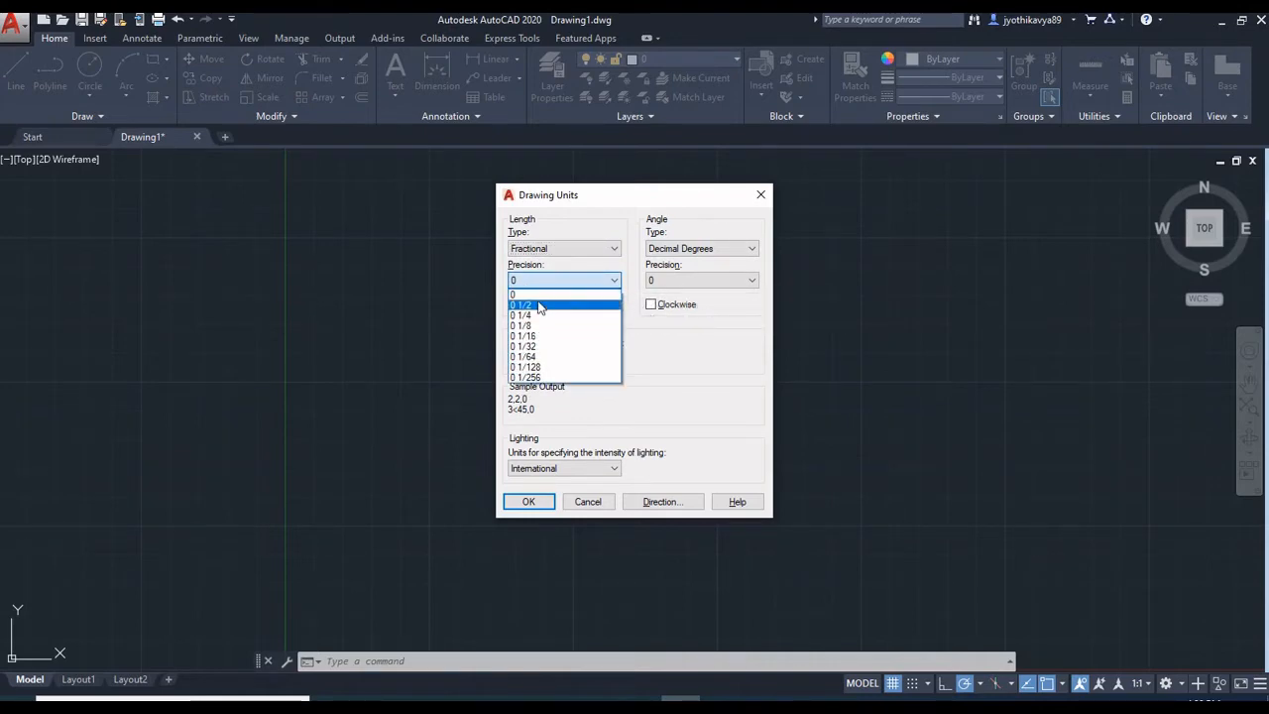
click(529, 295)
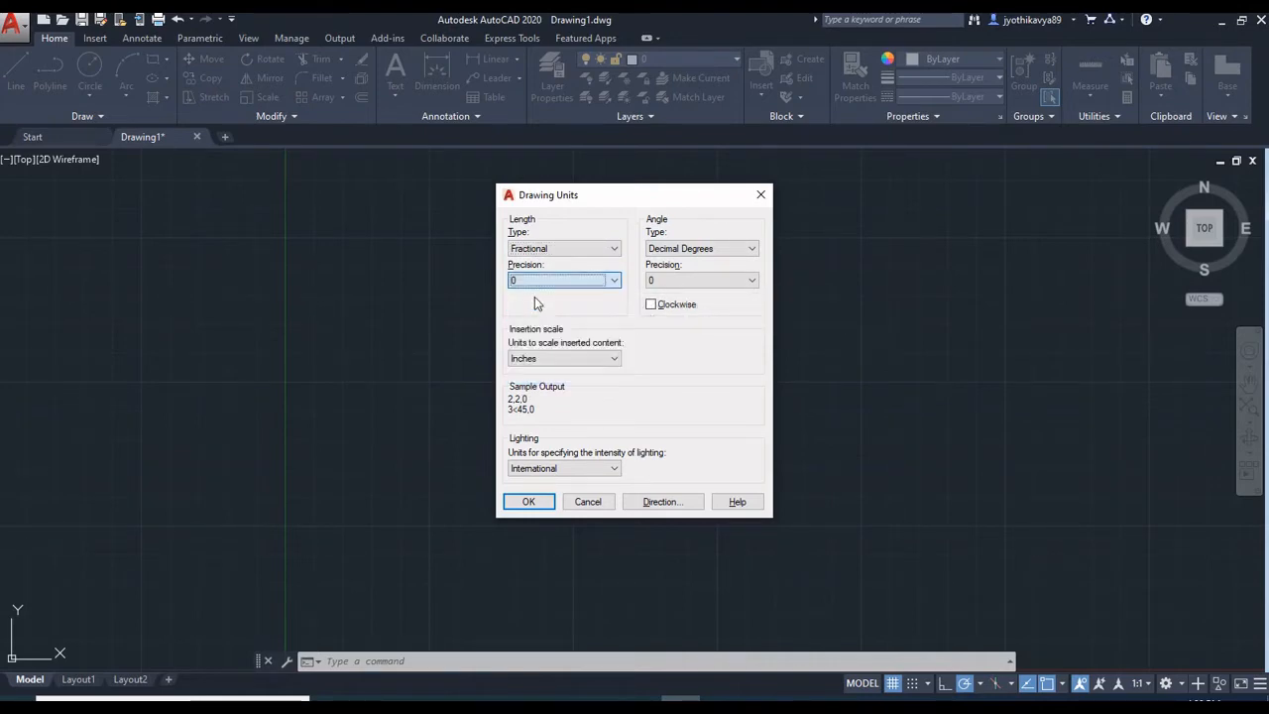
click(562, 249)
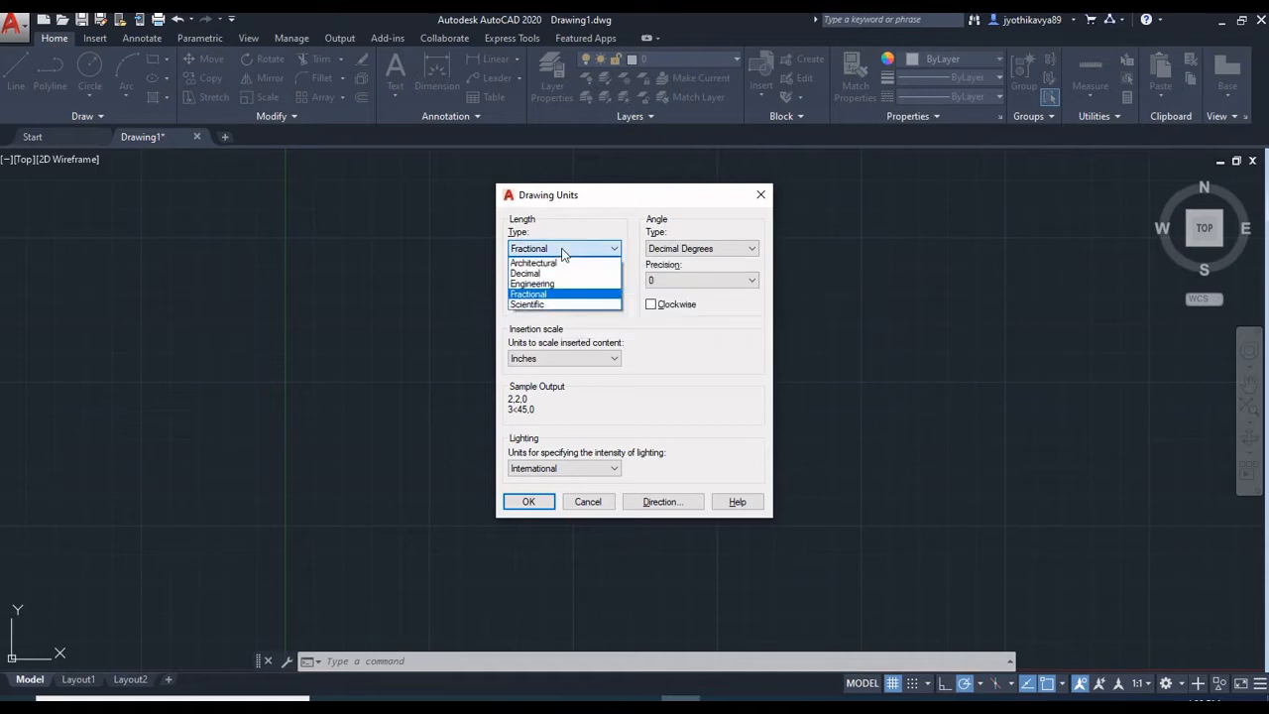
click(560, 284)
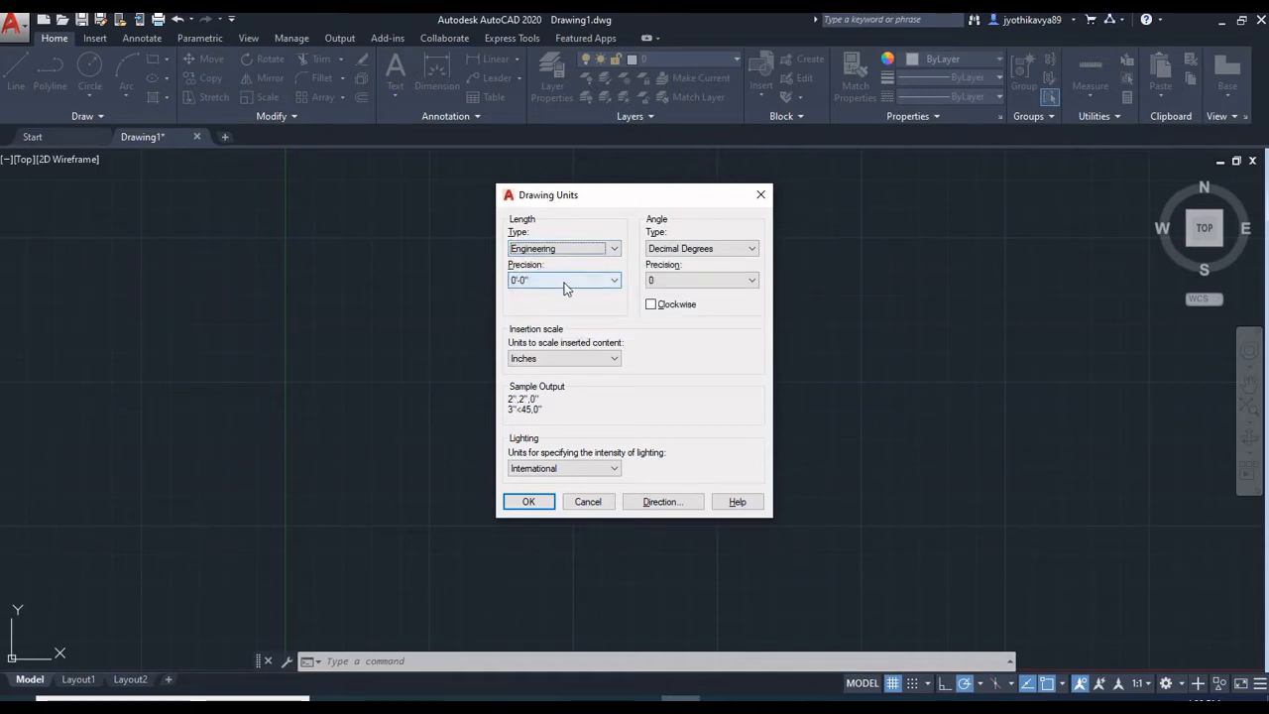
- Set the insertion scale to Inches and the angle type to Decimal Degrees with precision 0, and apply the units
click(592, 359)
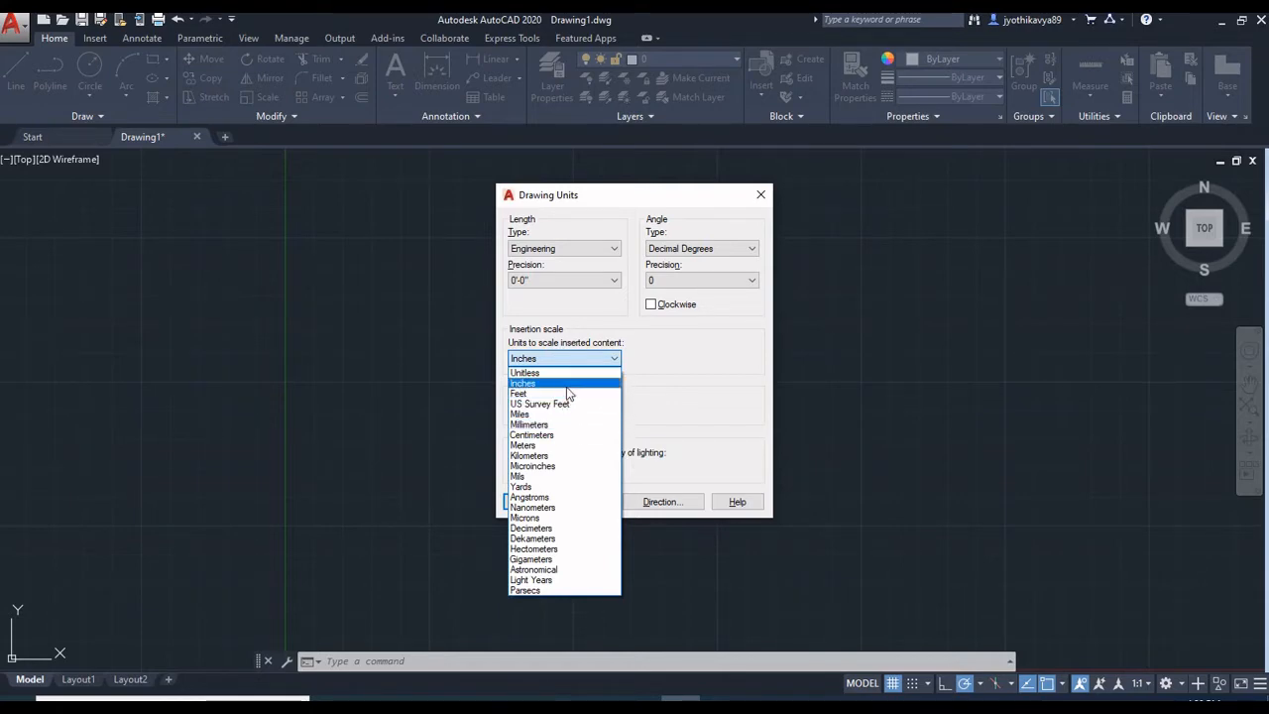
click(567, 384)
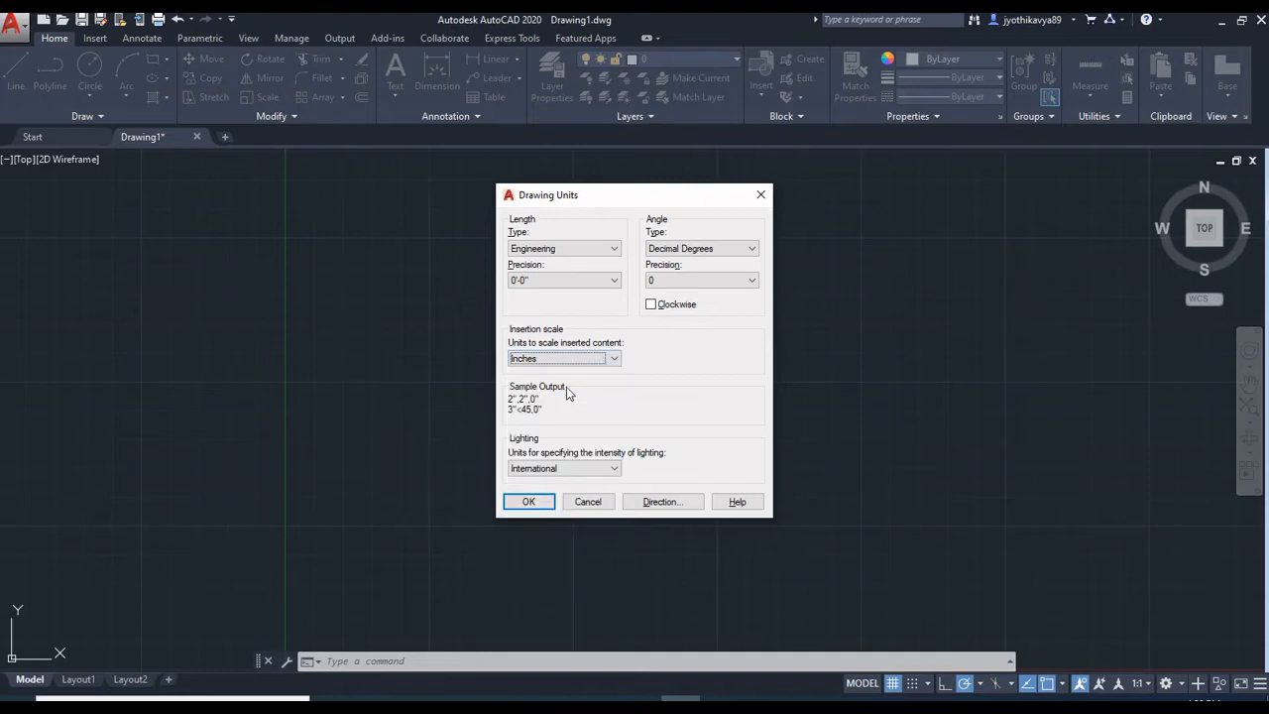
click(659, 250)
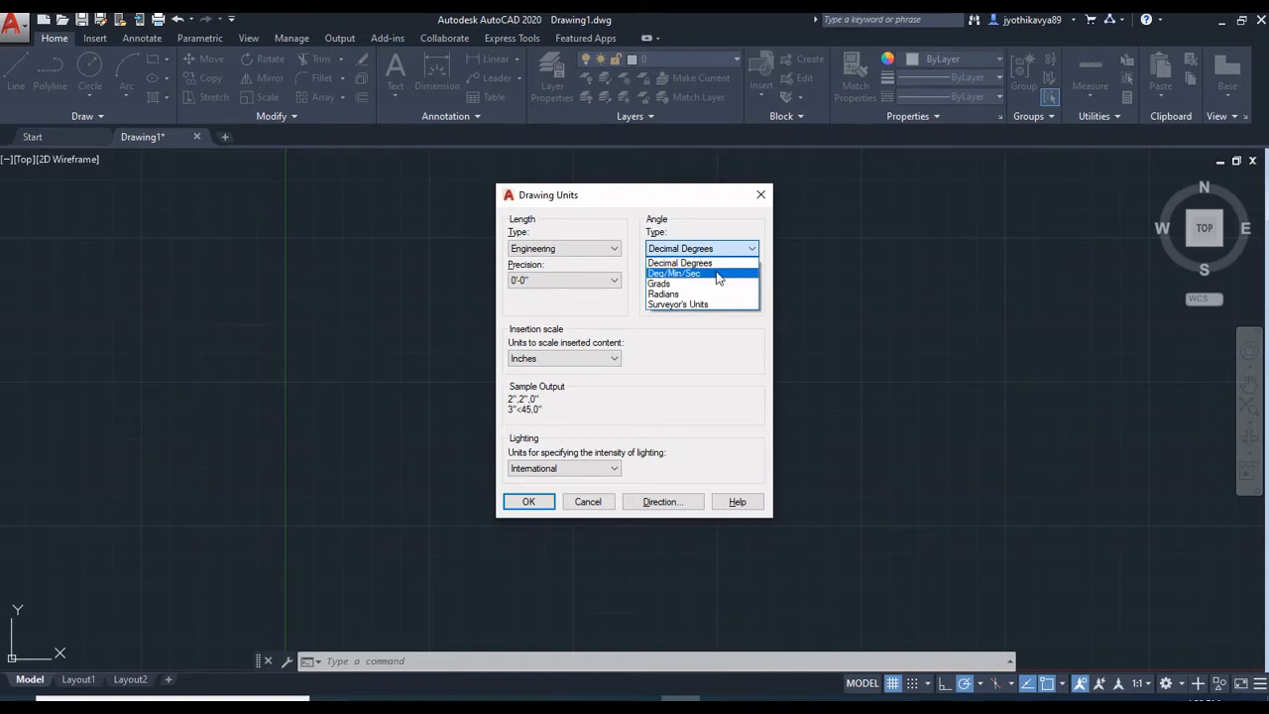
click(719, 265)
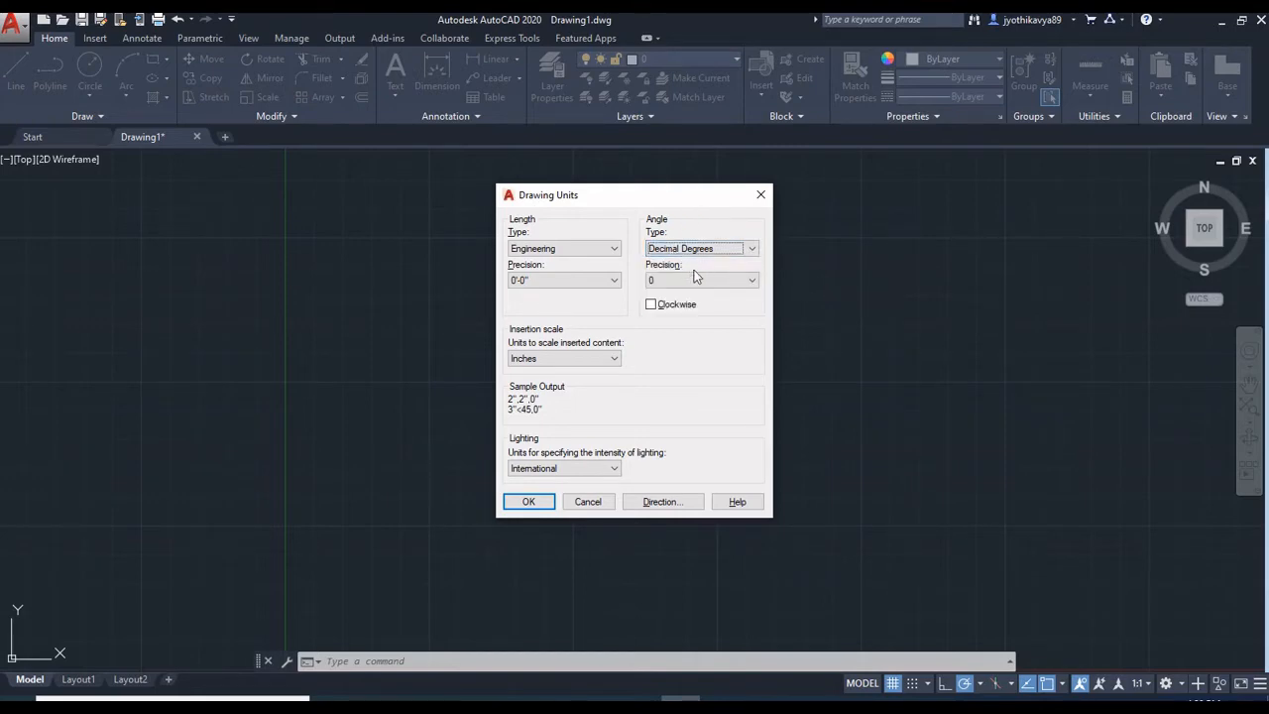
click(721, 284)
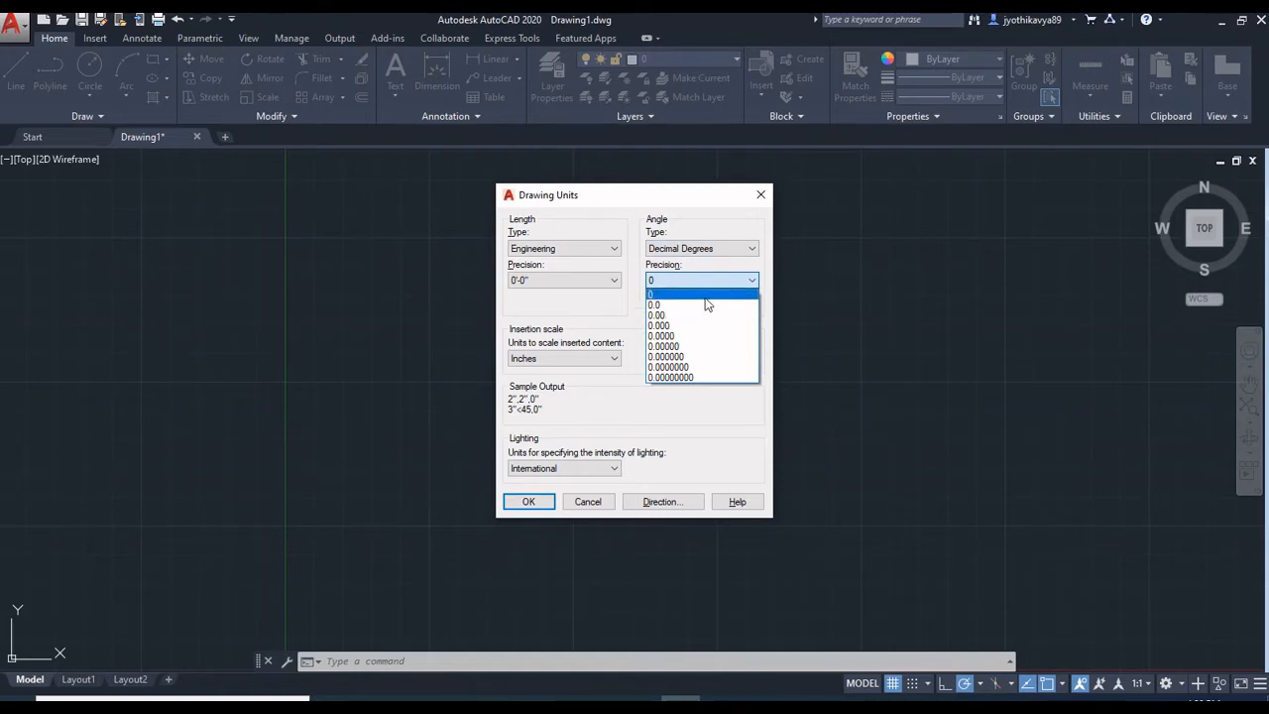
click(706, 296)
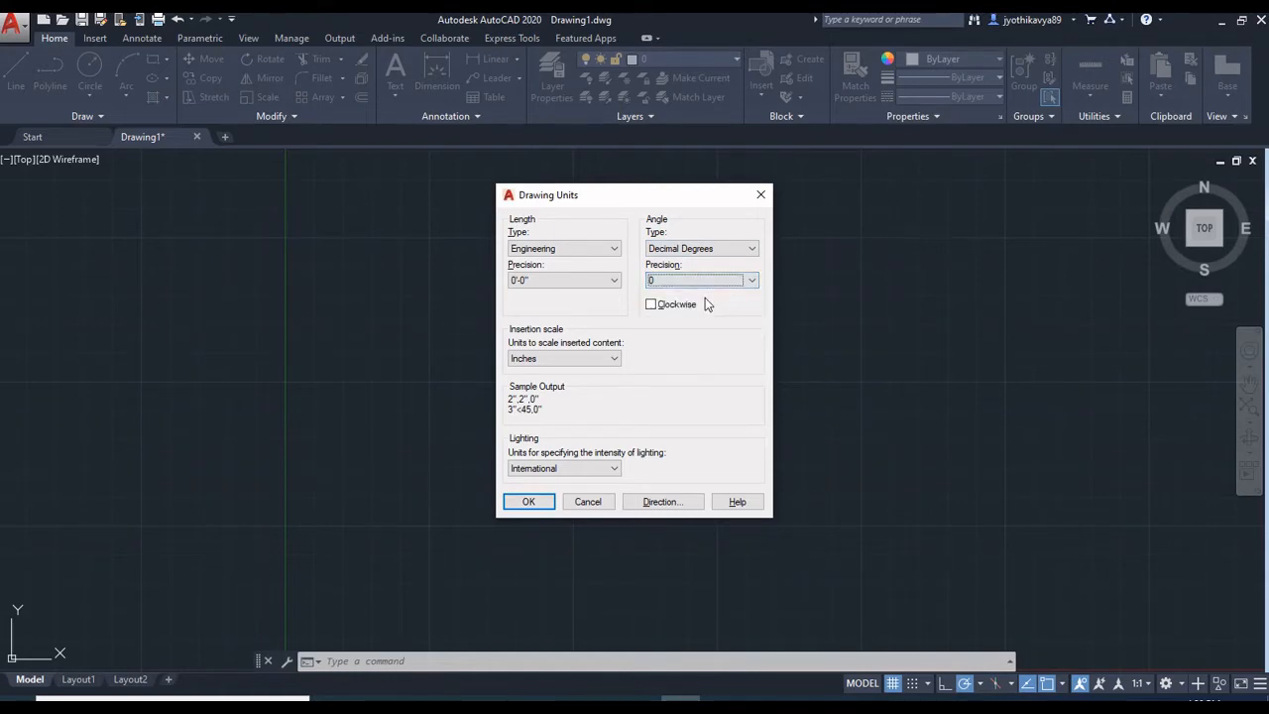
click(532, 502)
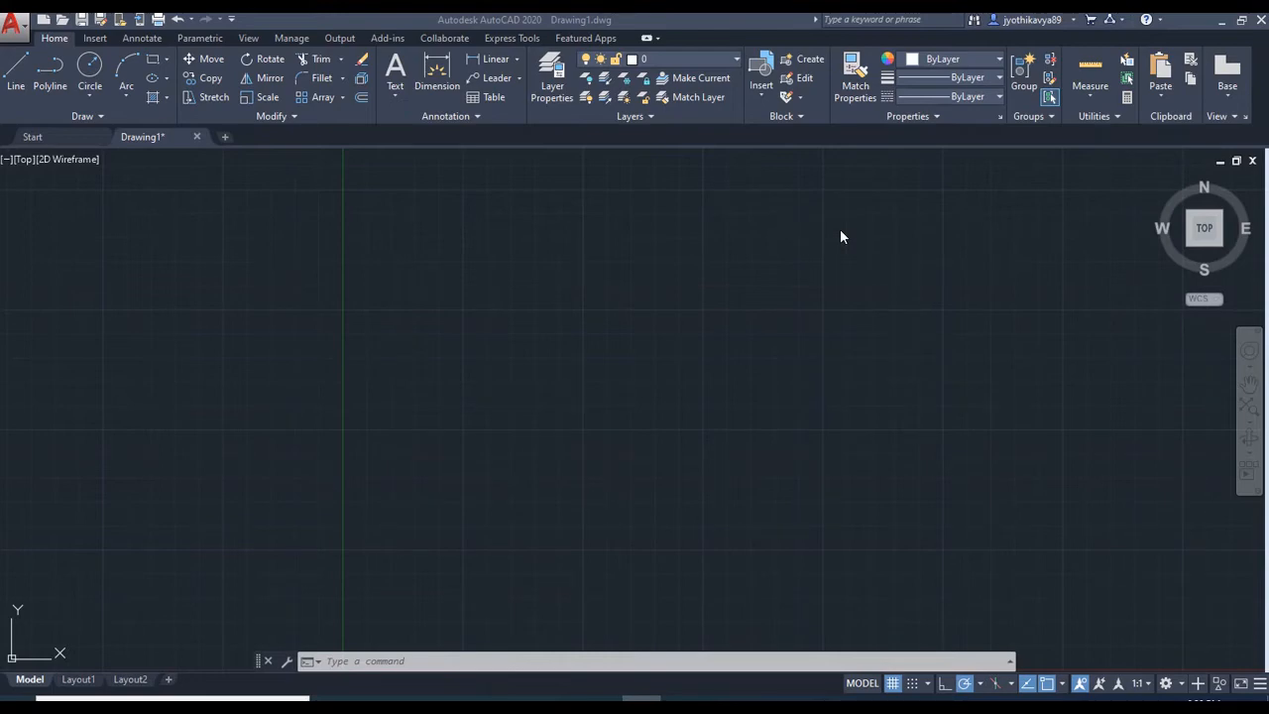
- Set the model space limits with the default lower-left corner 0'-0",0'-0" and the upper-right corner 60',60'
click(413, 662)
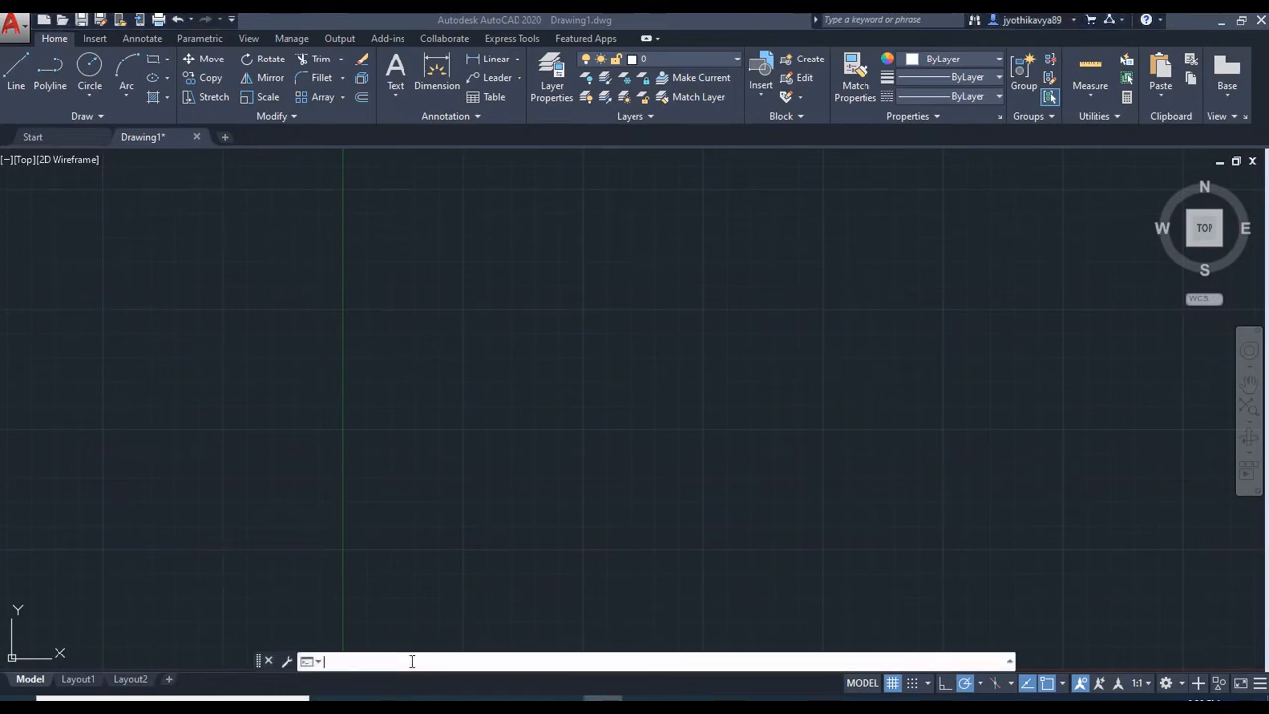
text(limits)
key(Return)
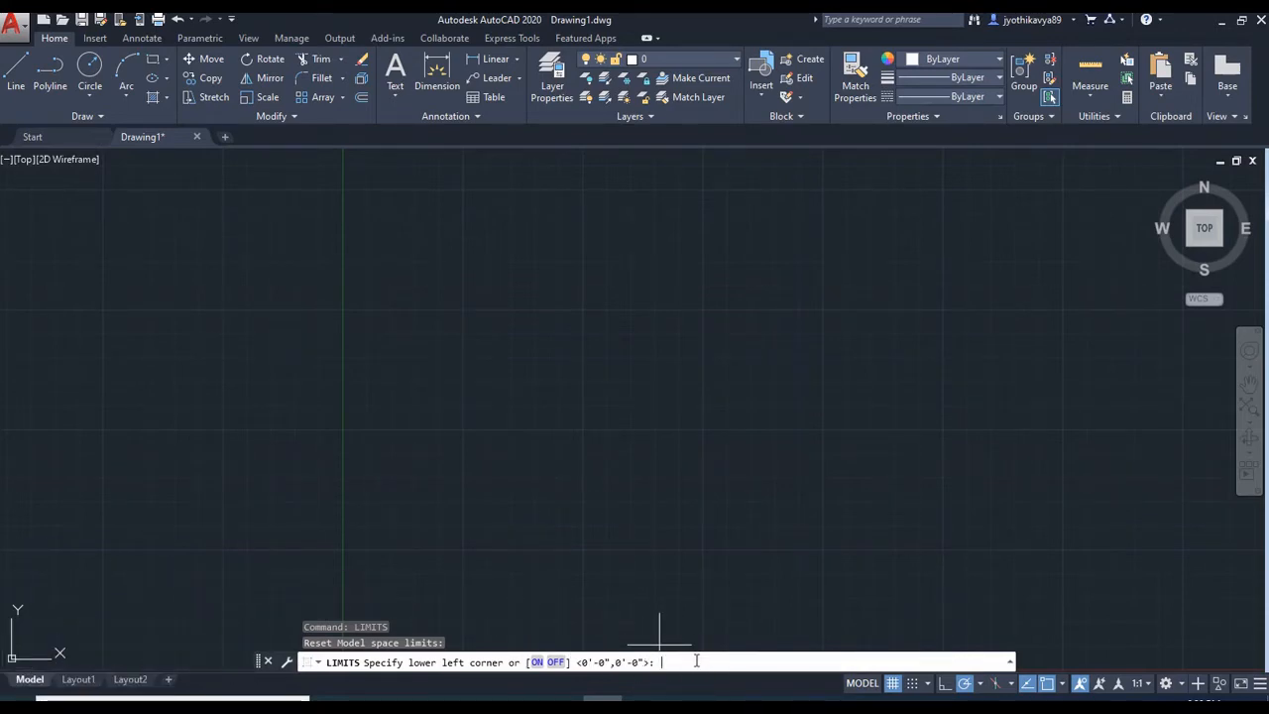
key(Return)
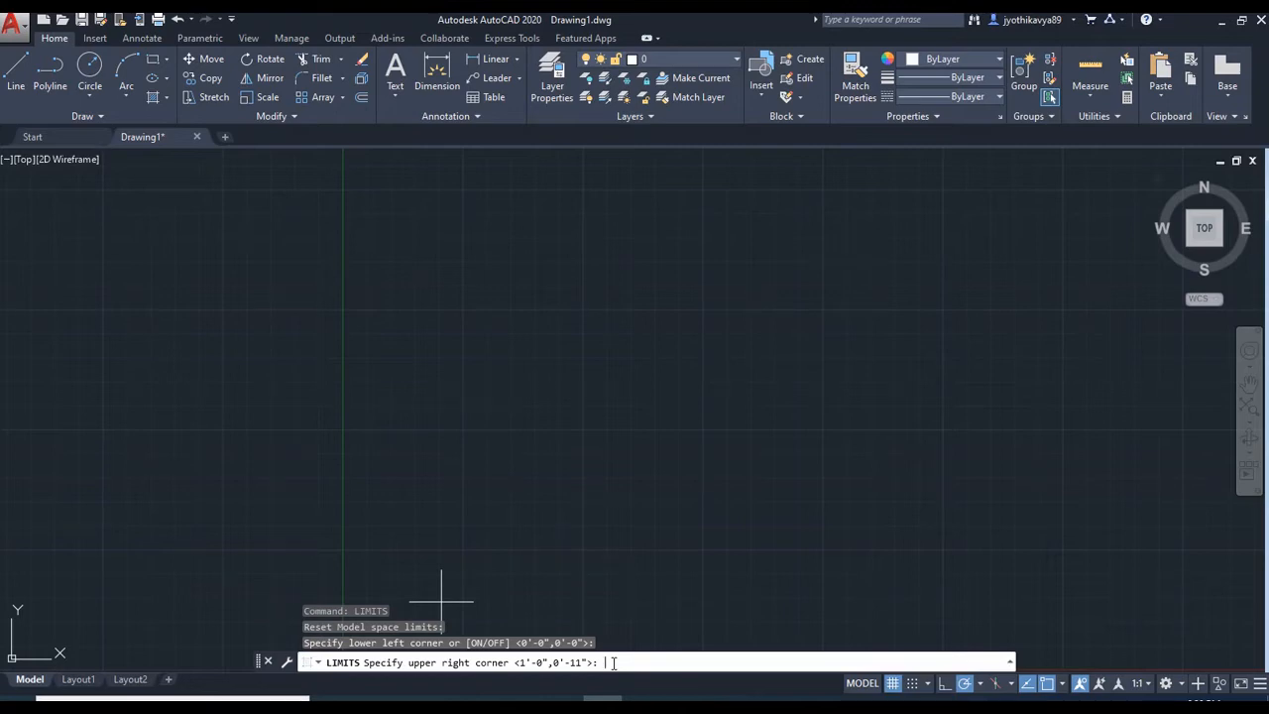
text(60',60')
key(Return)
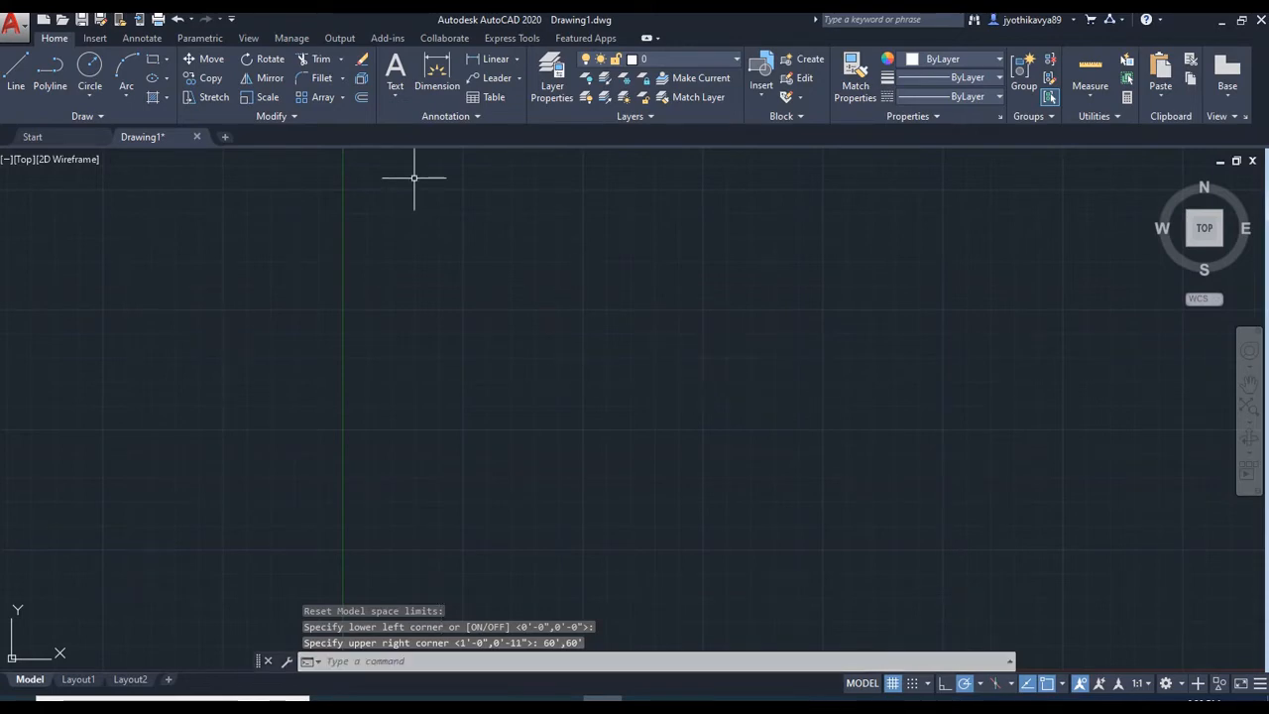
click(14, 75)
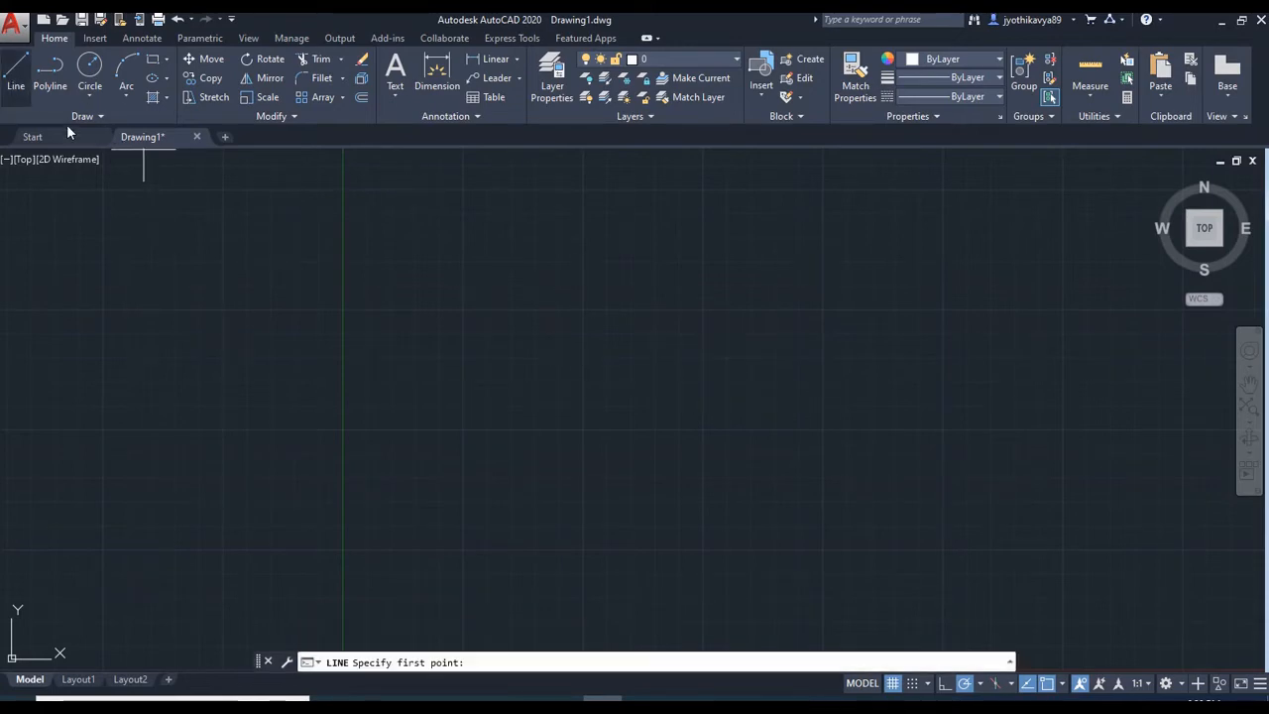
click(65, 394)
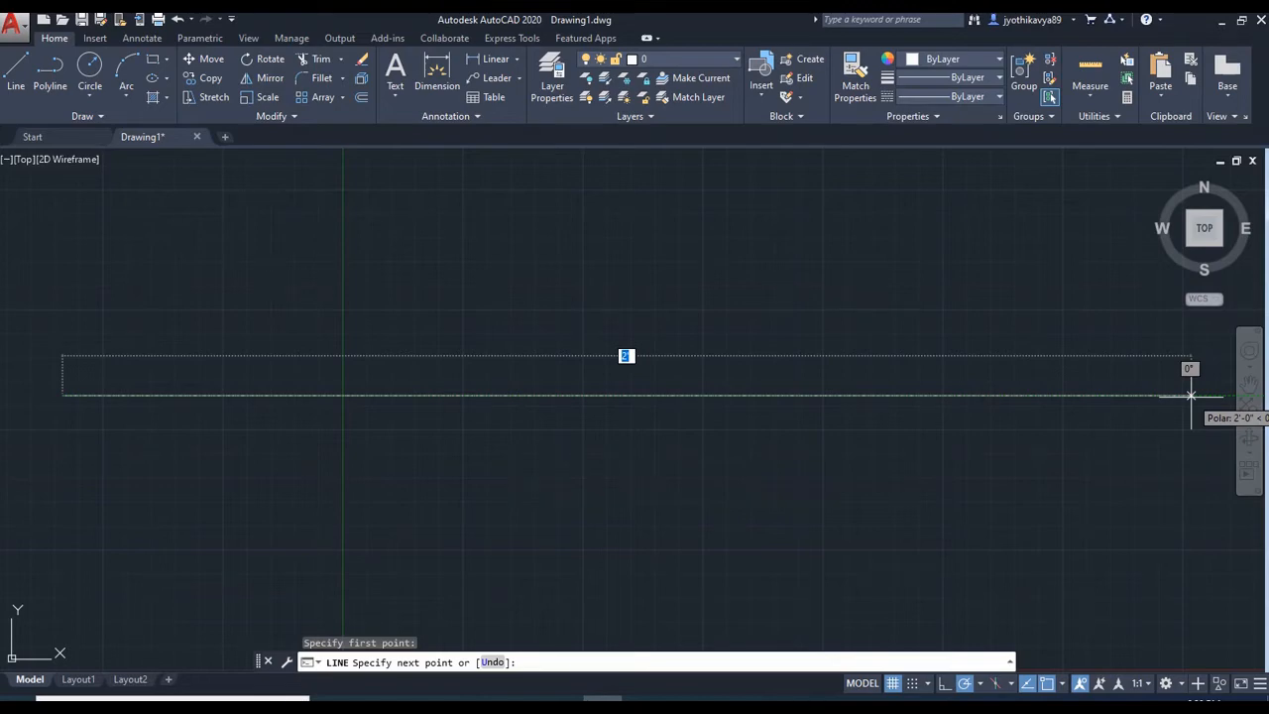
key(Escape)
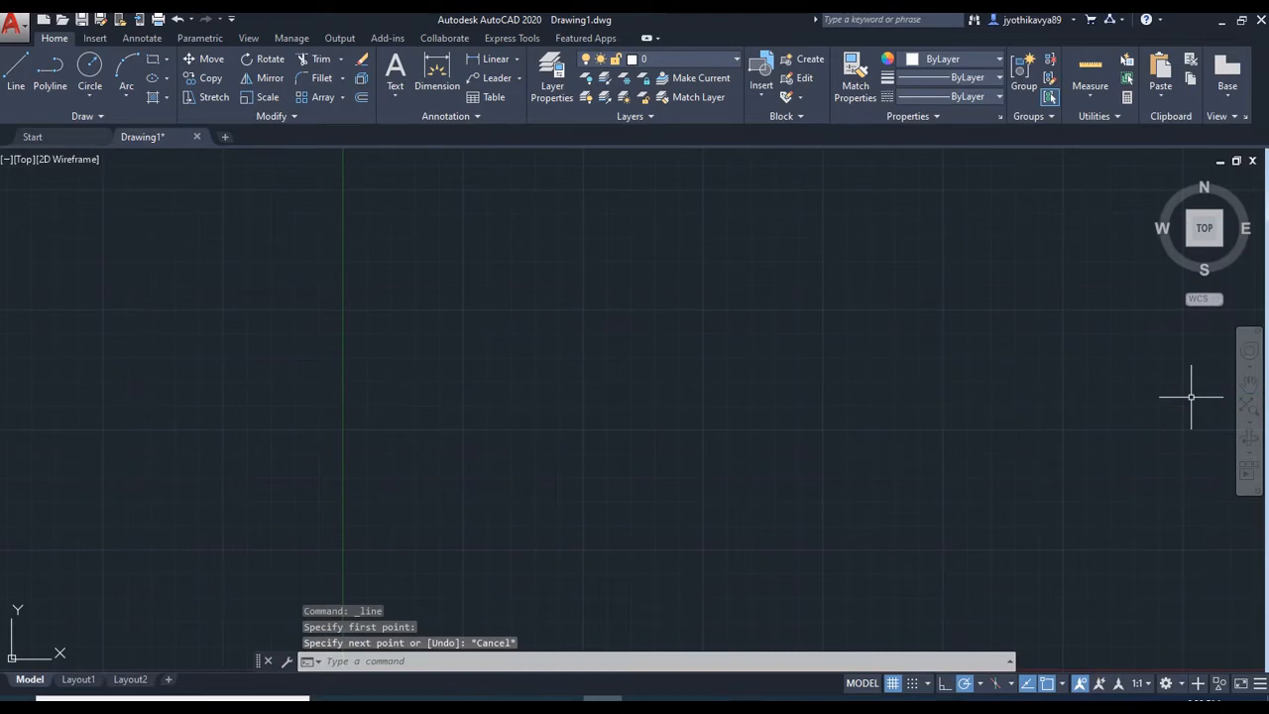
- Zoom to All so the view covers the full drawing limits
text(z)
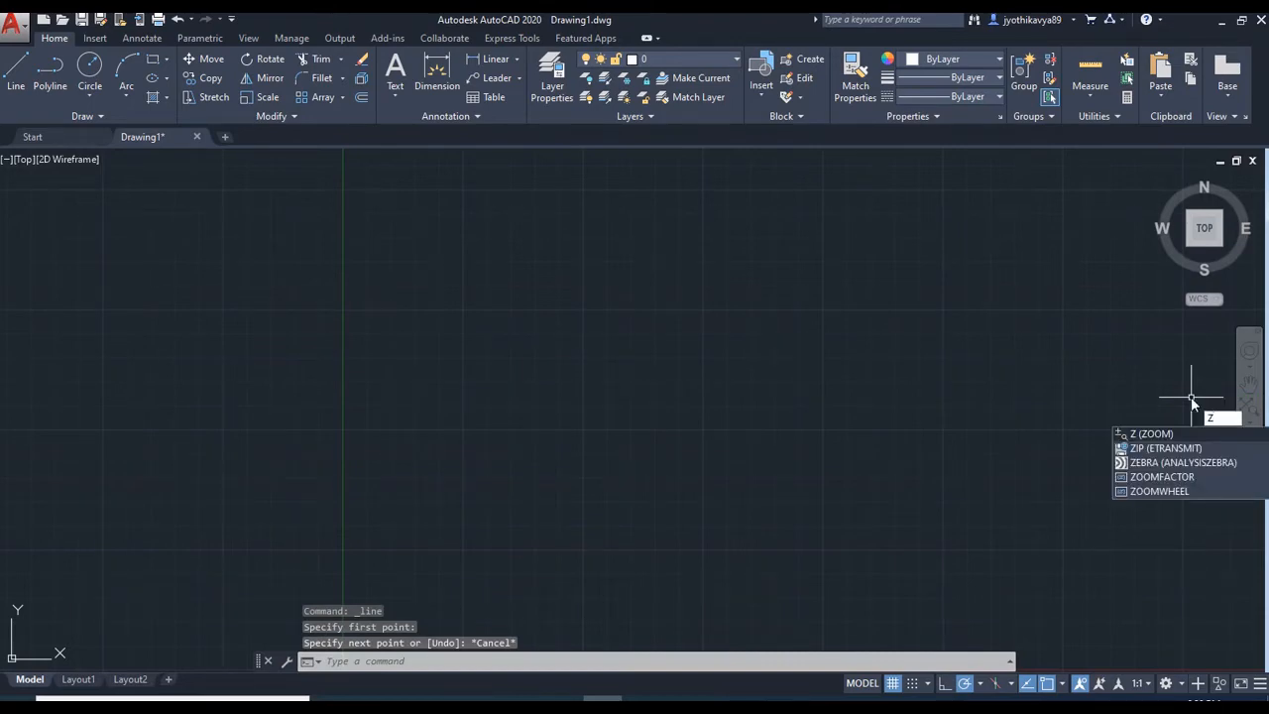
text(oom)
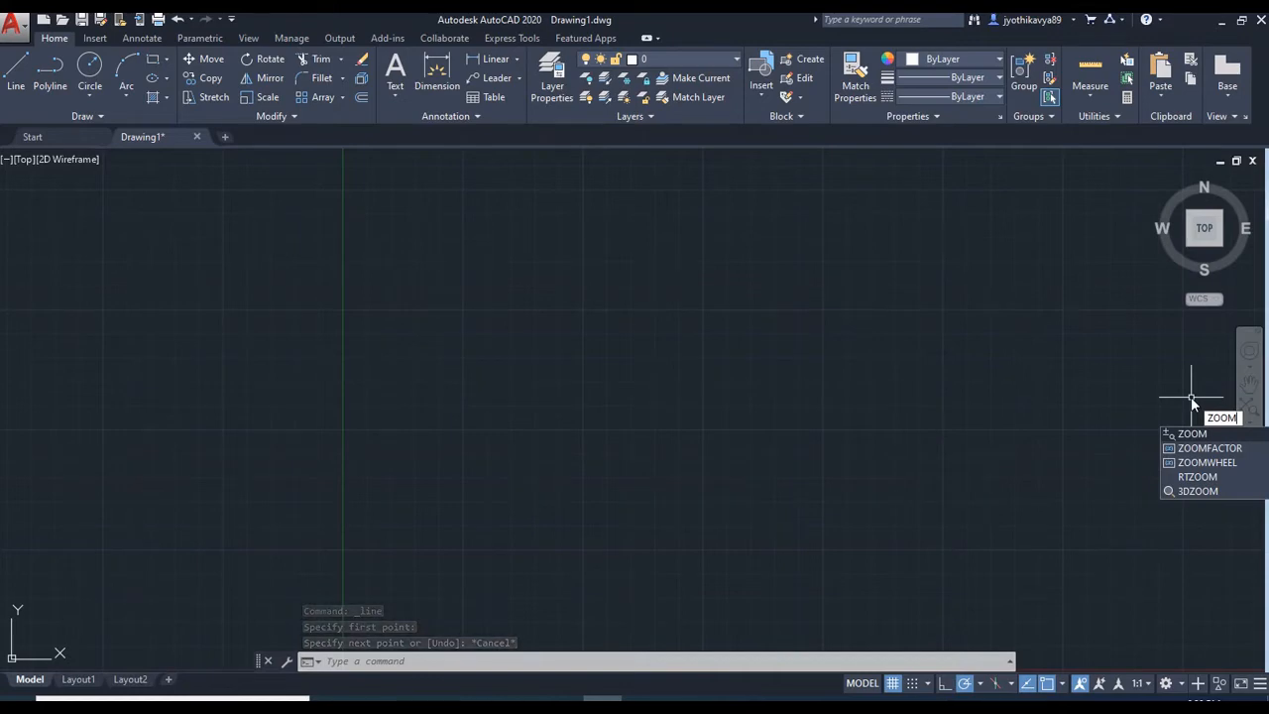
key(Return)
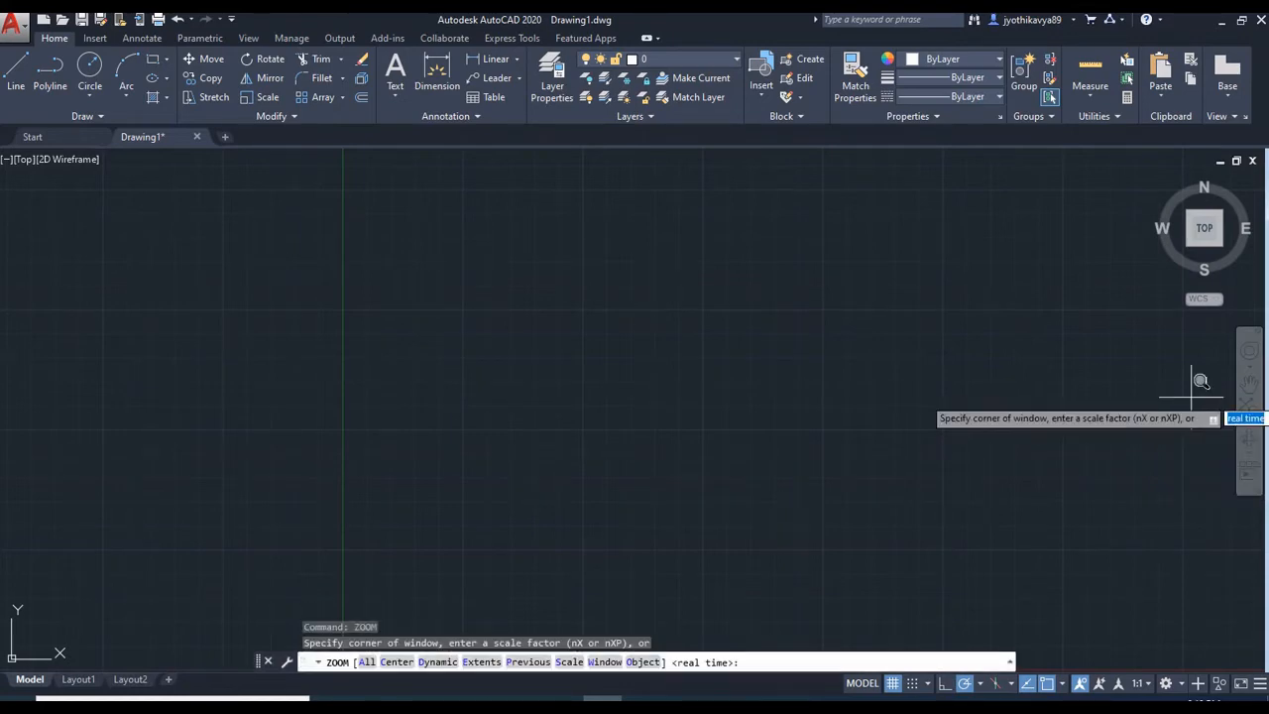
click(365, 663)
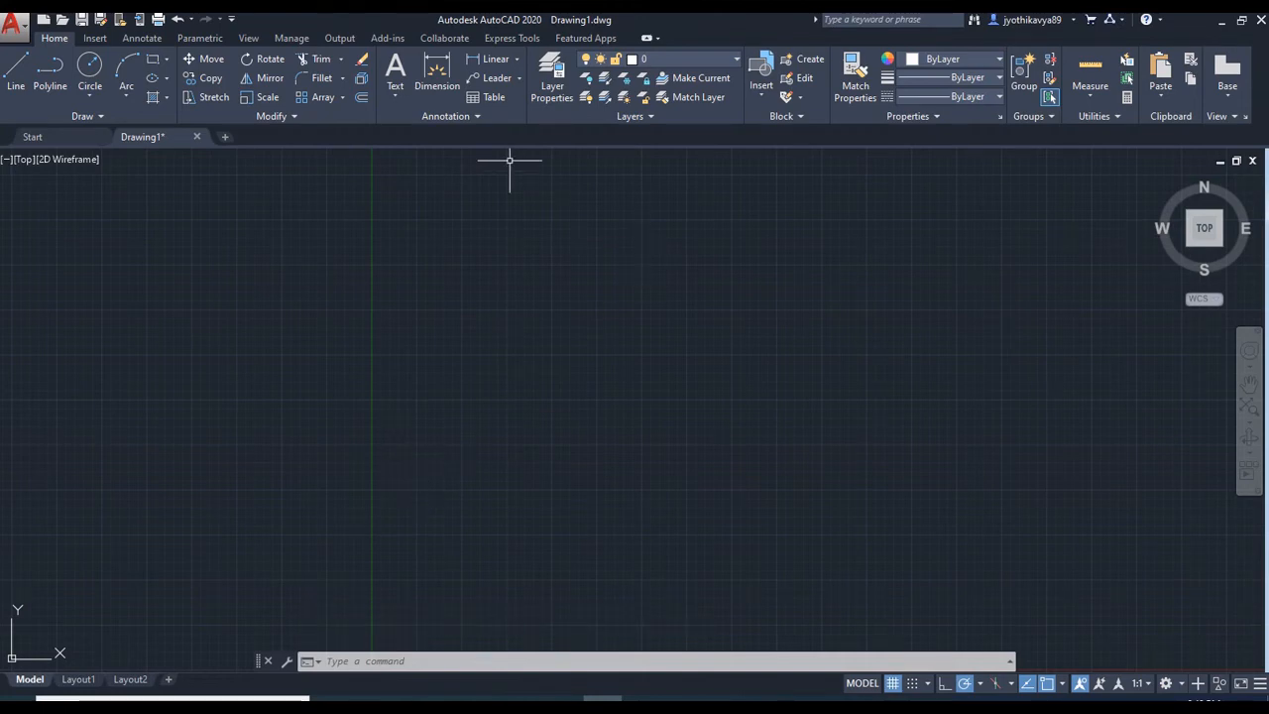
click(16, 74)
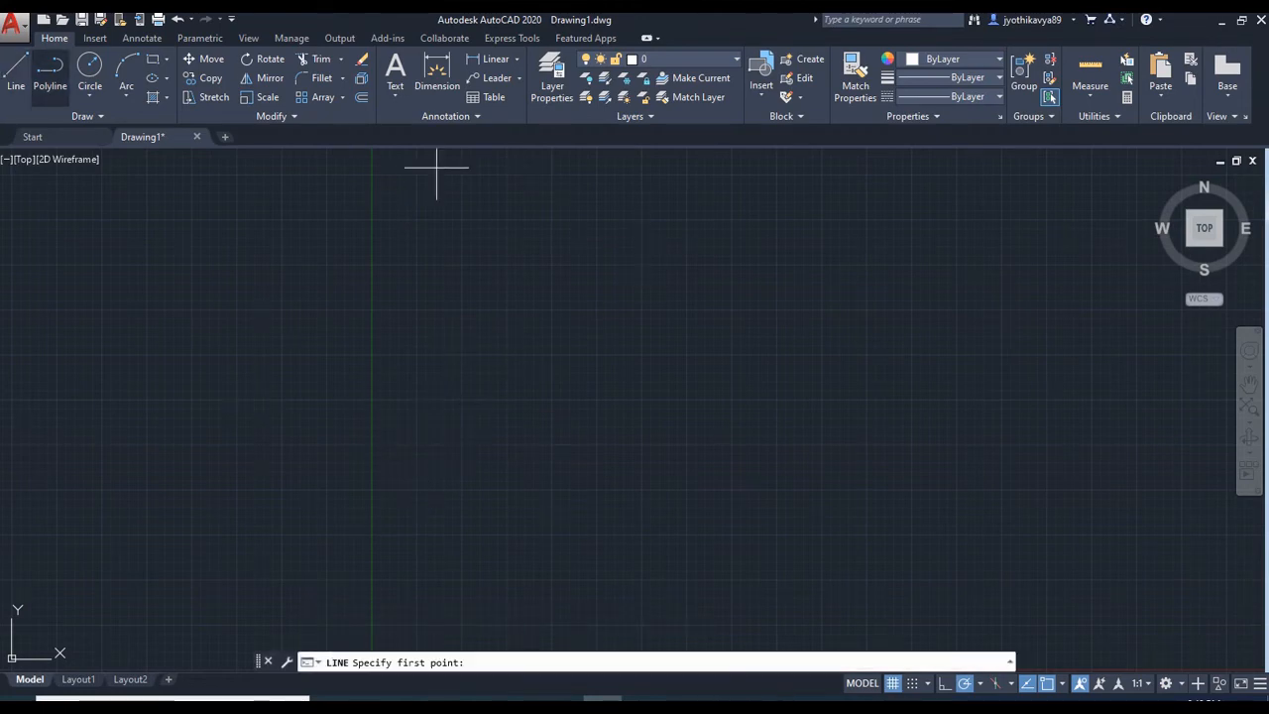
click(96, 330)
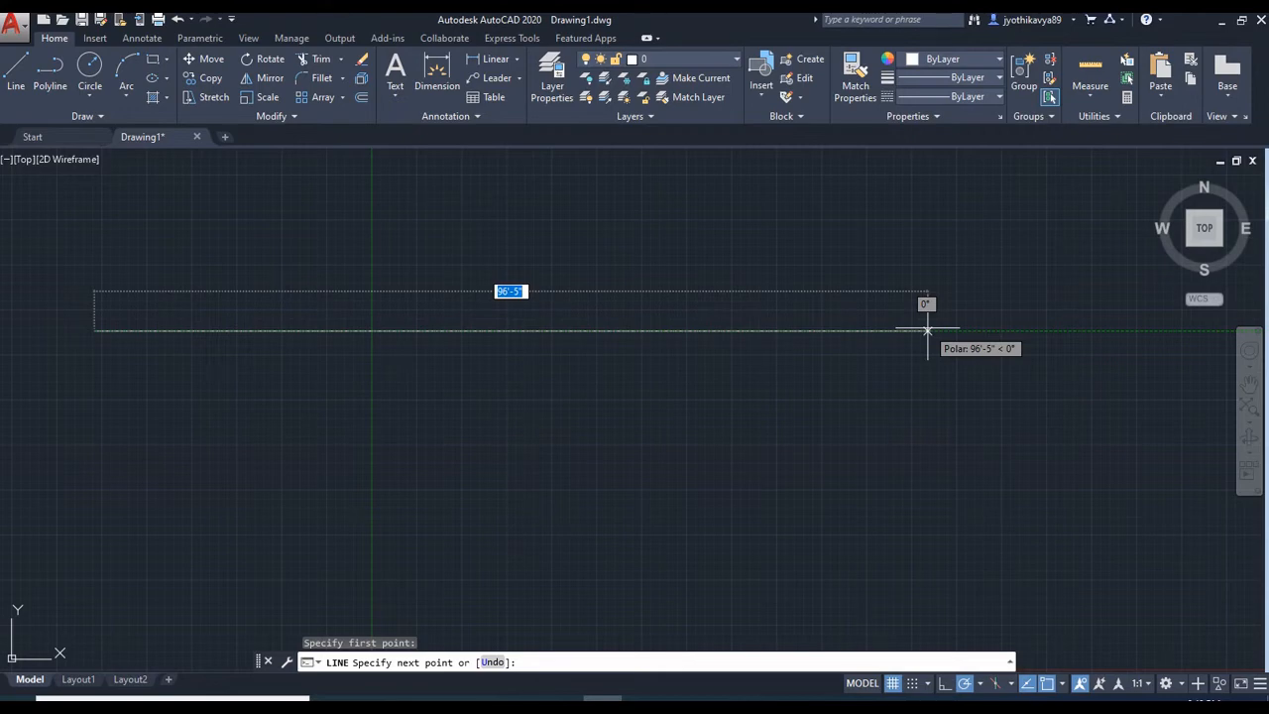
key(Escape)
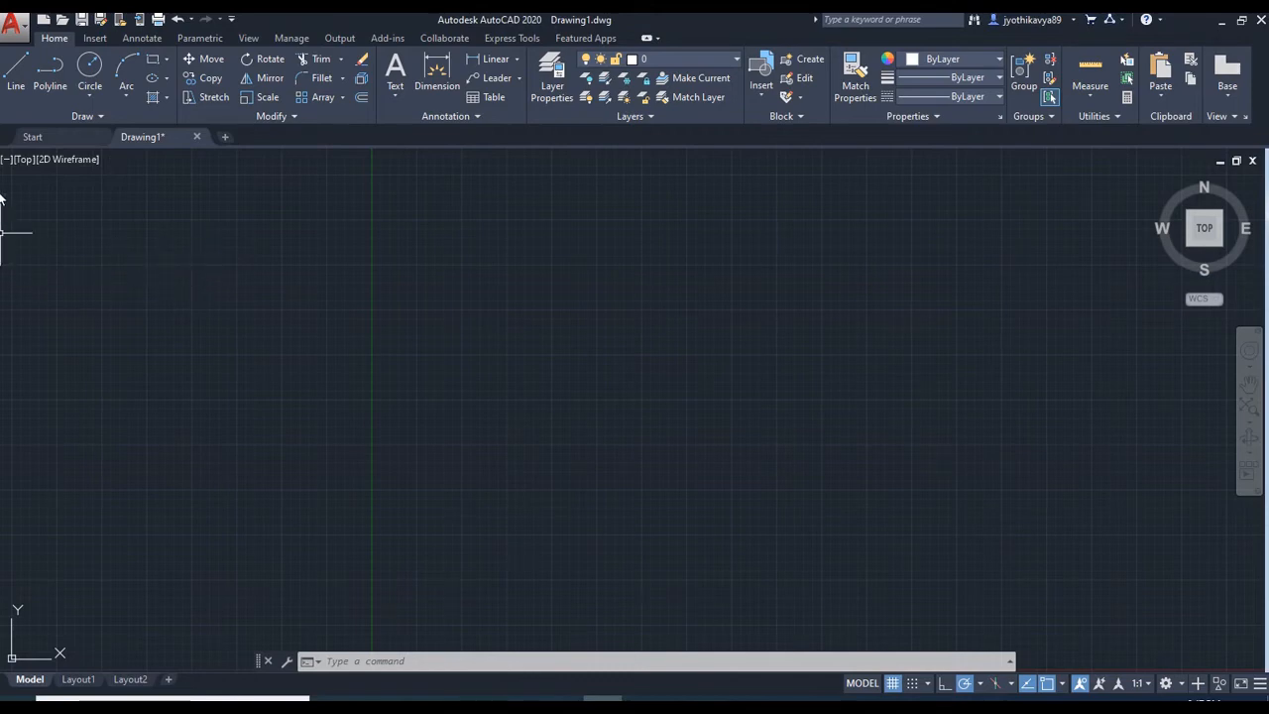
- Draw a horizontal line 40' long, starting on the green Y axis line near the middle of the drawing area
click(17, 76)
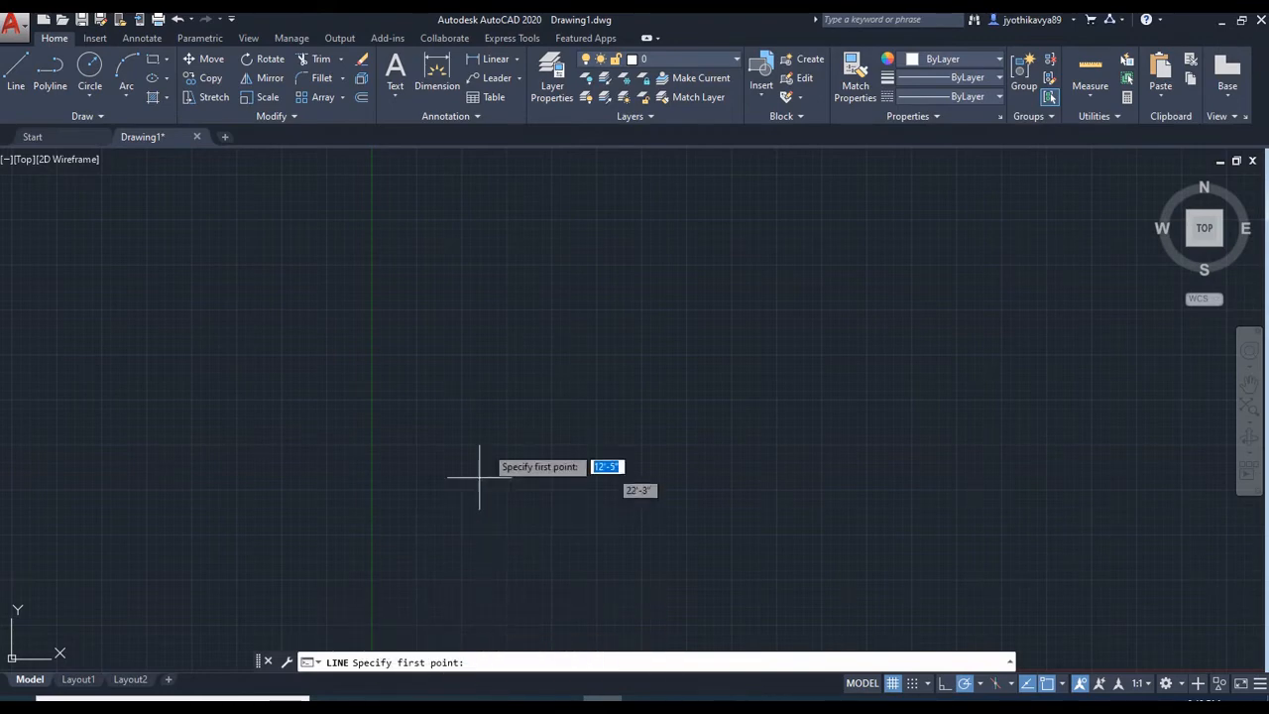
click(372, 402)
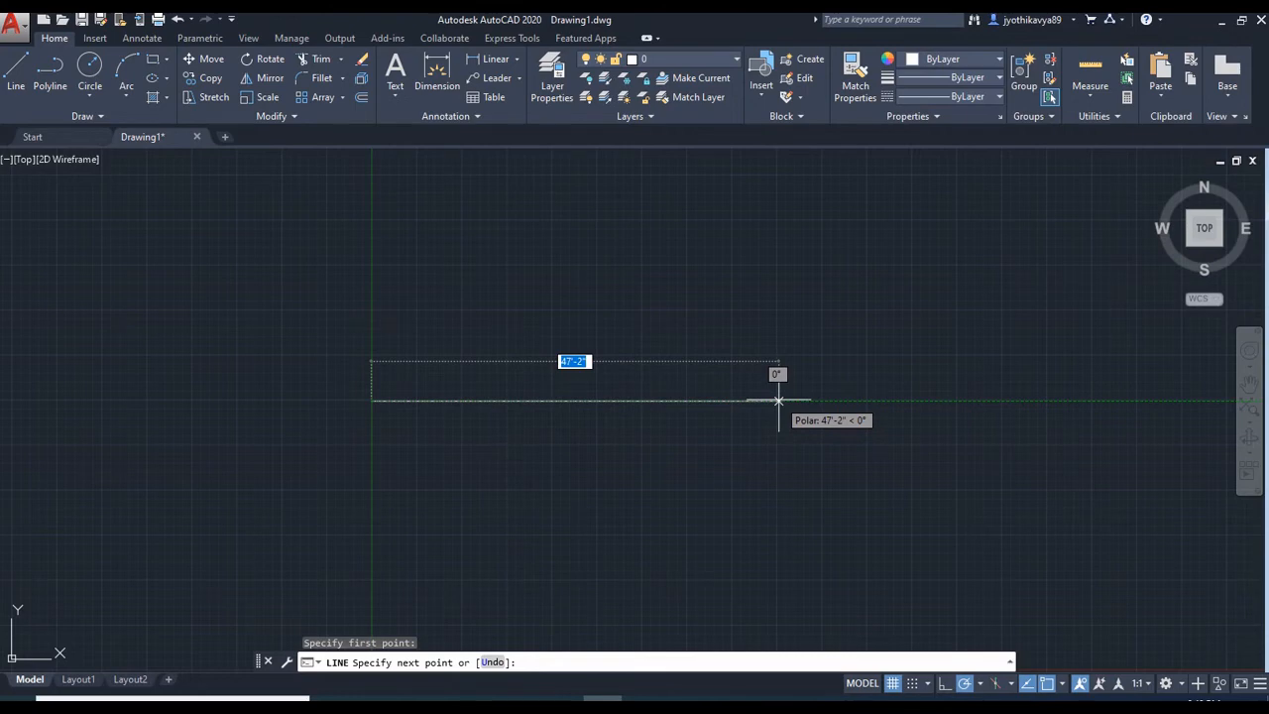
text(40)
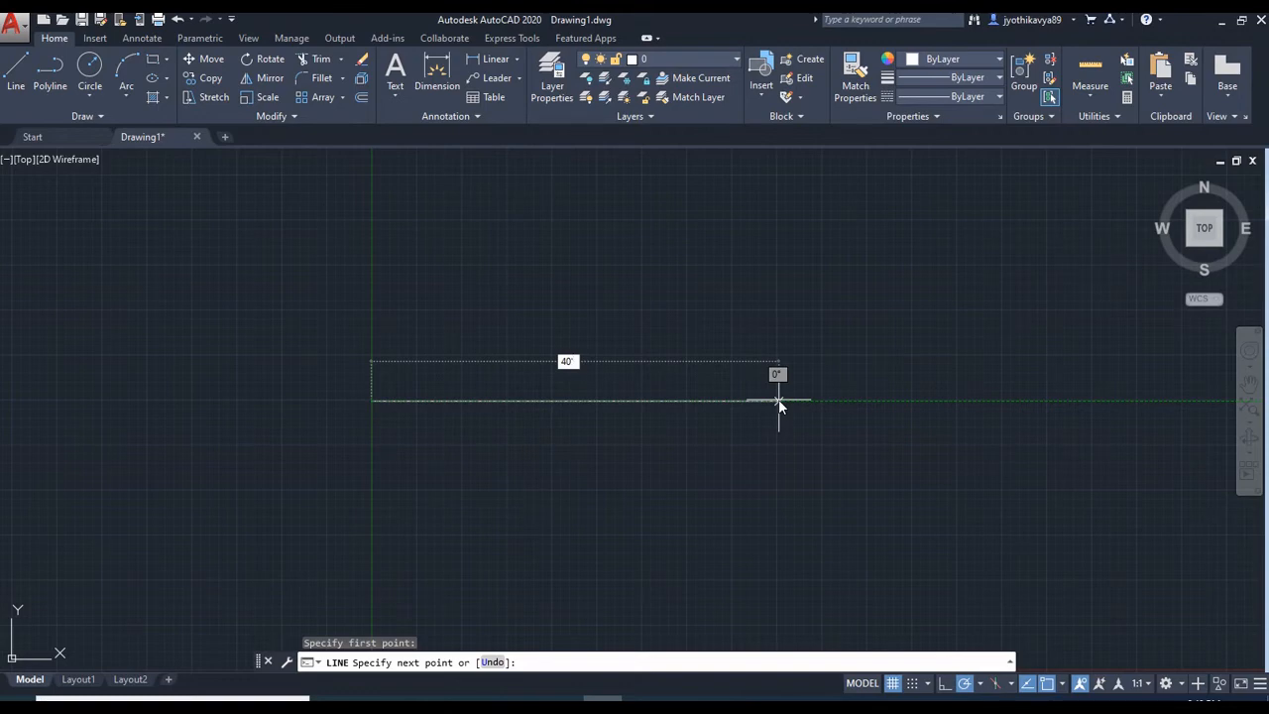
key(Return)
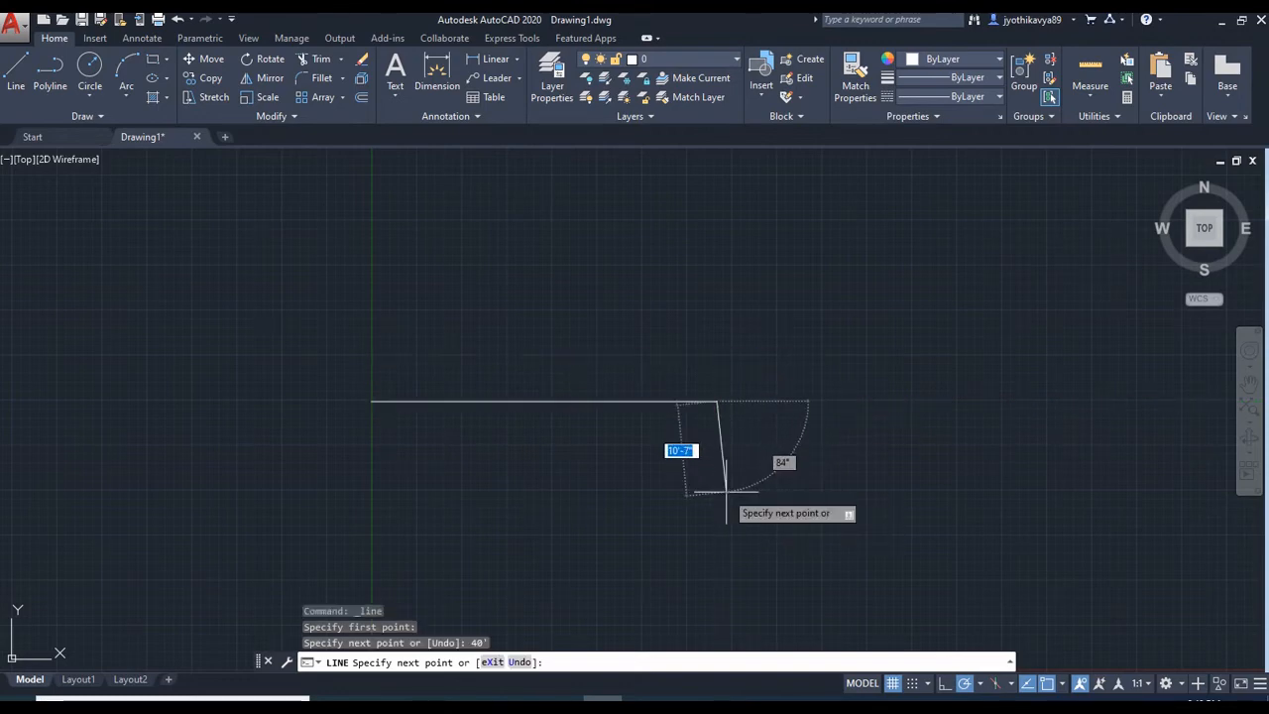
key(Escape)
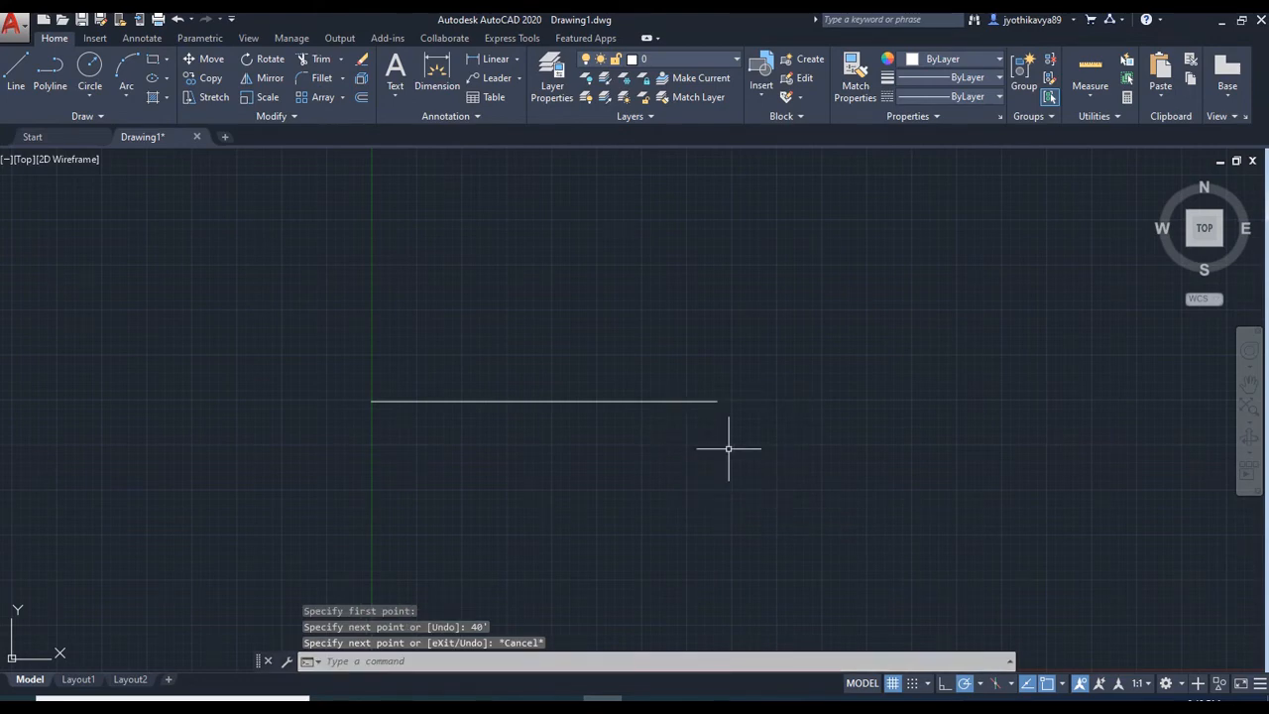
click(581, 401)
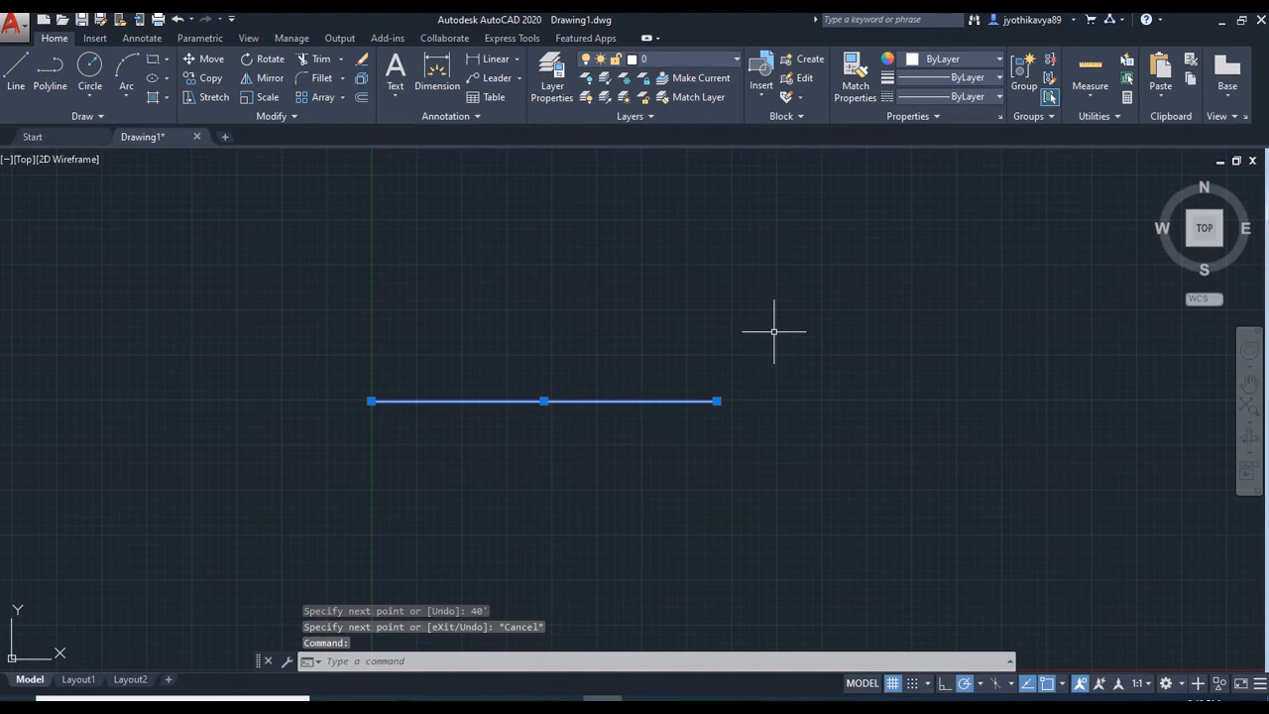
key(Escape)
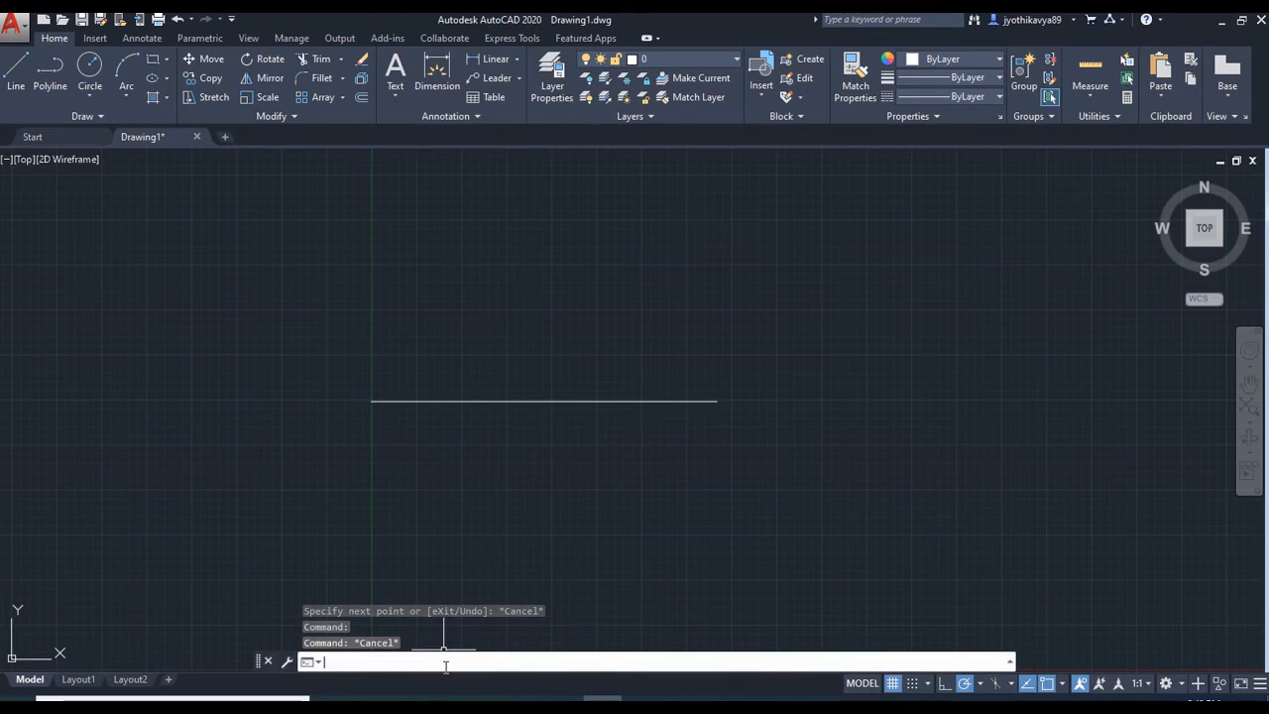
- Draw a second horizontal line 40' long above the first one, starting on the same vertical axis
click(347, 662)
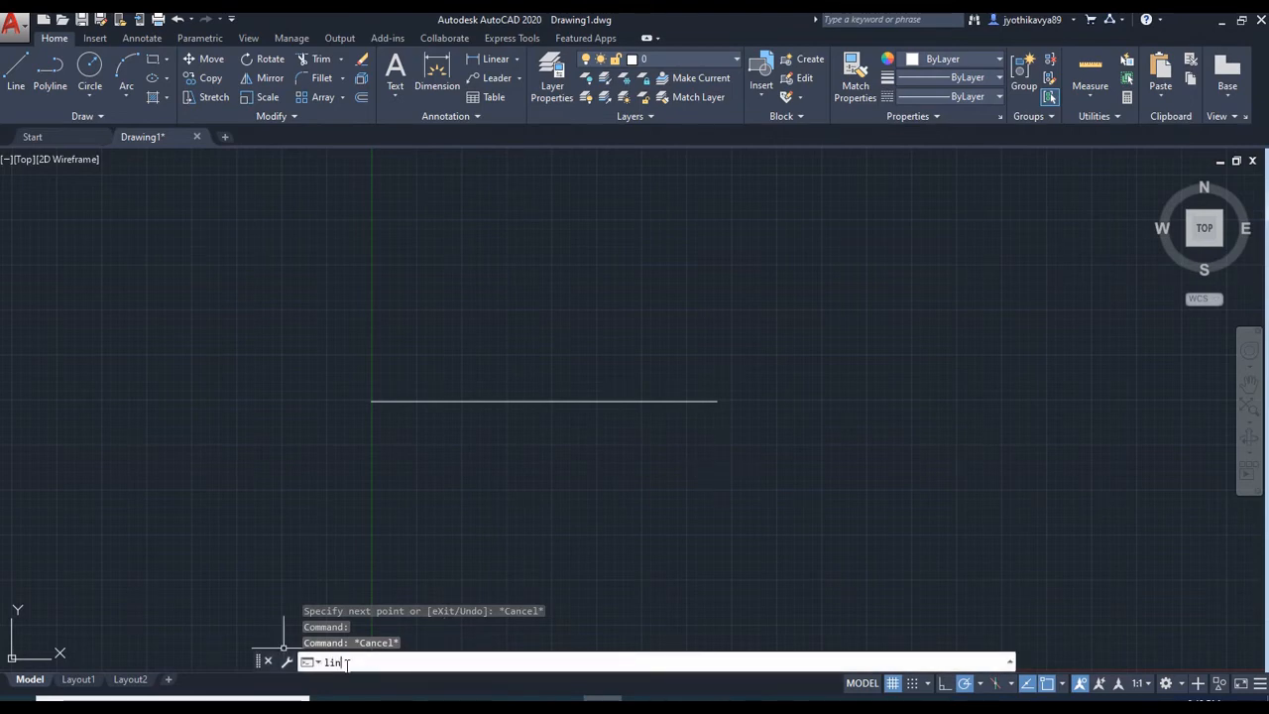
text(line)
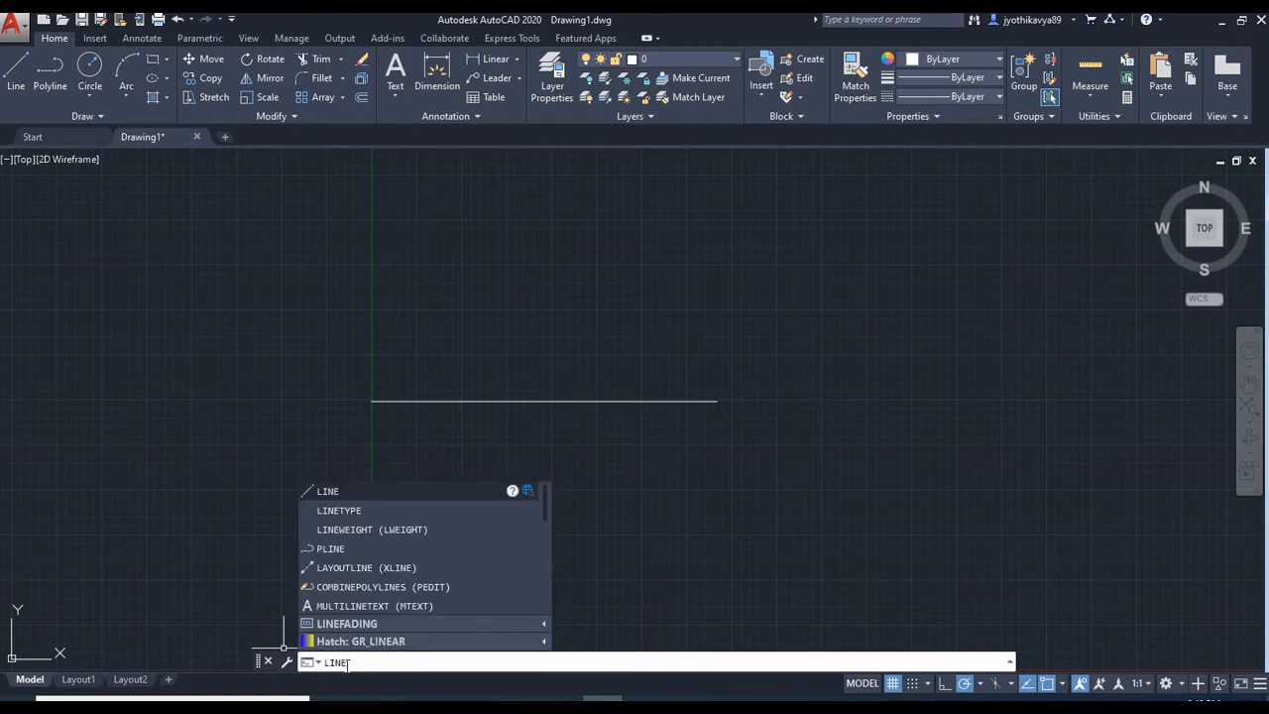
click(376, 492)
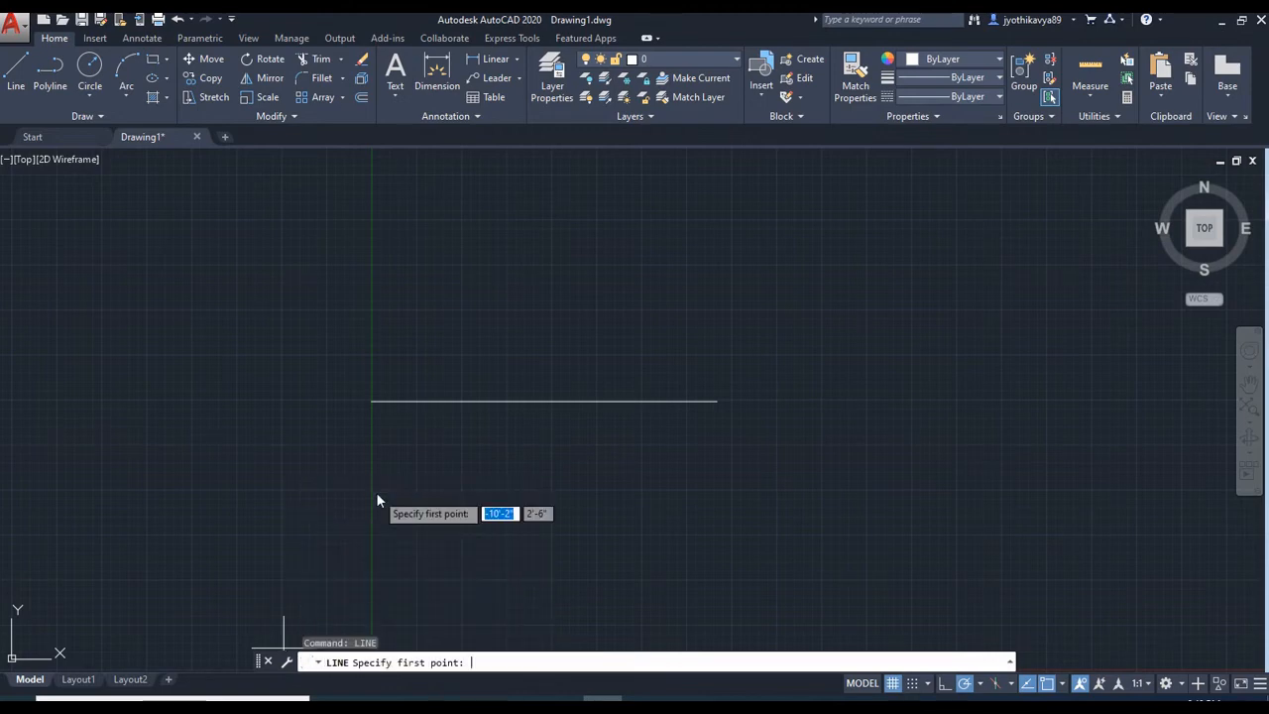
click(372, 310)
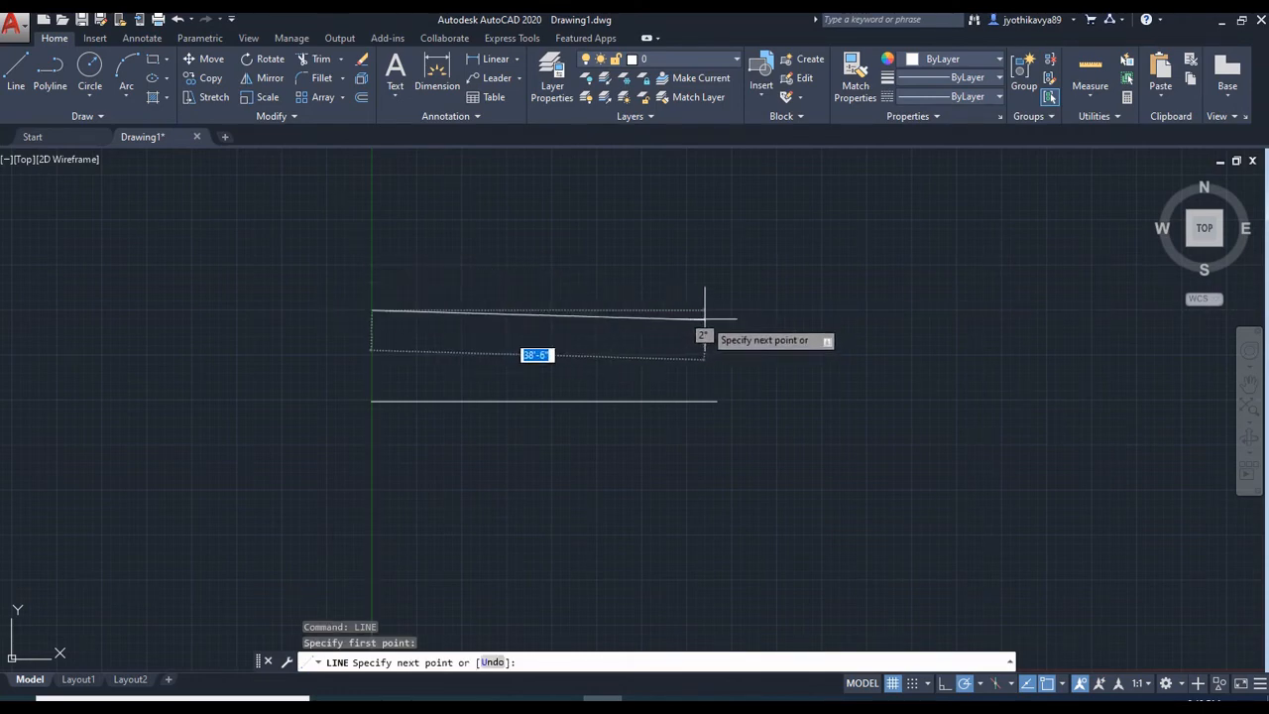
text(40)
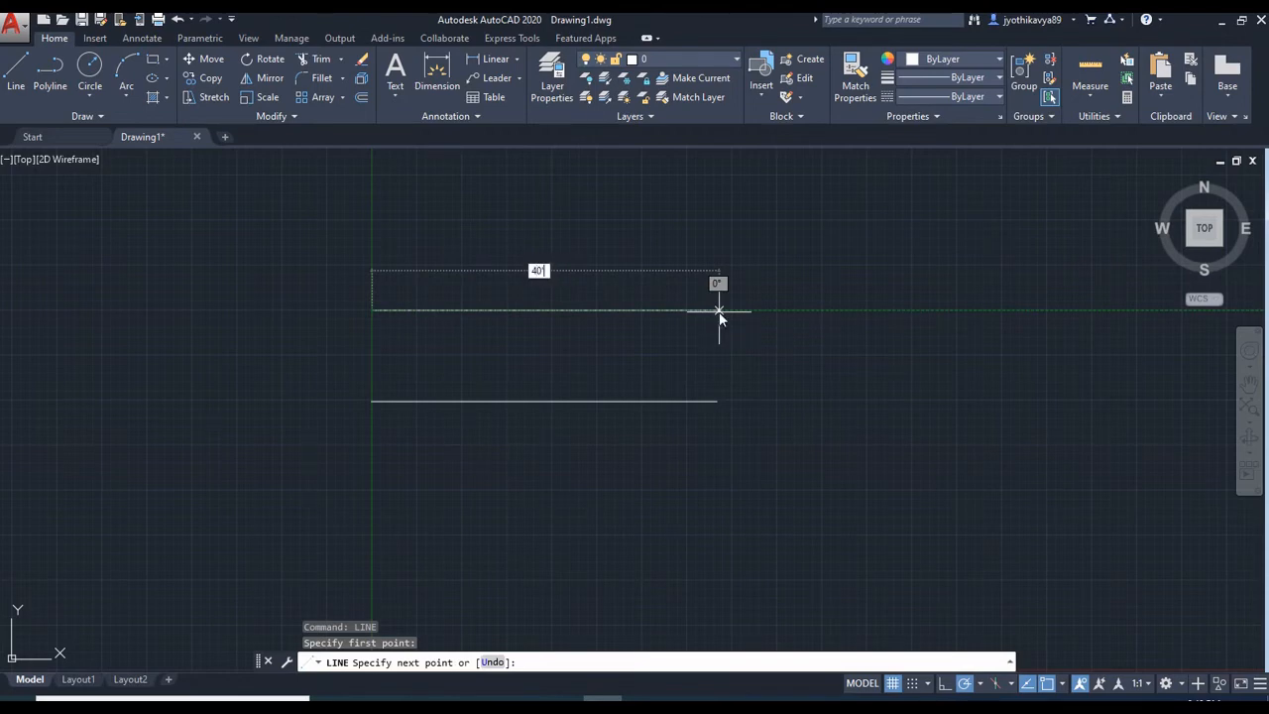
key(Return)
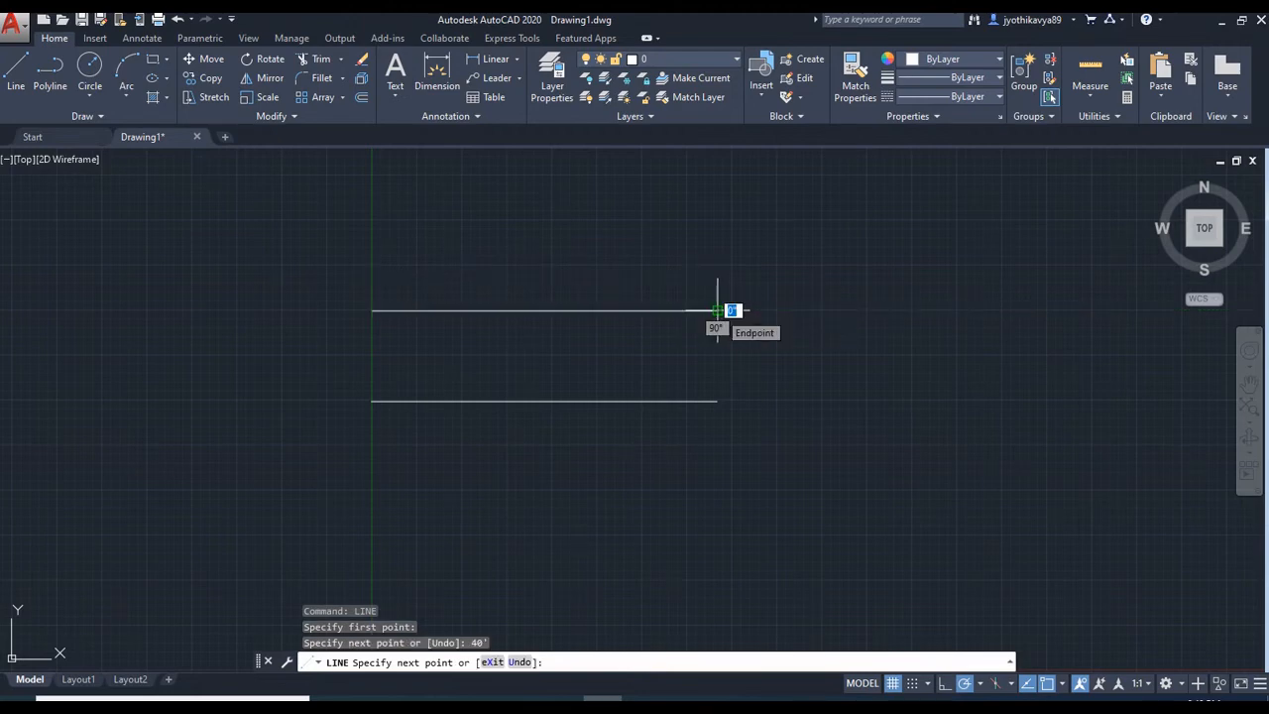
key(Return)
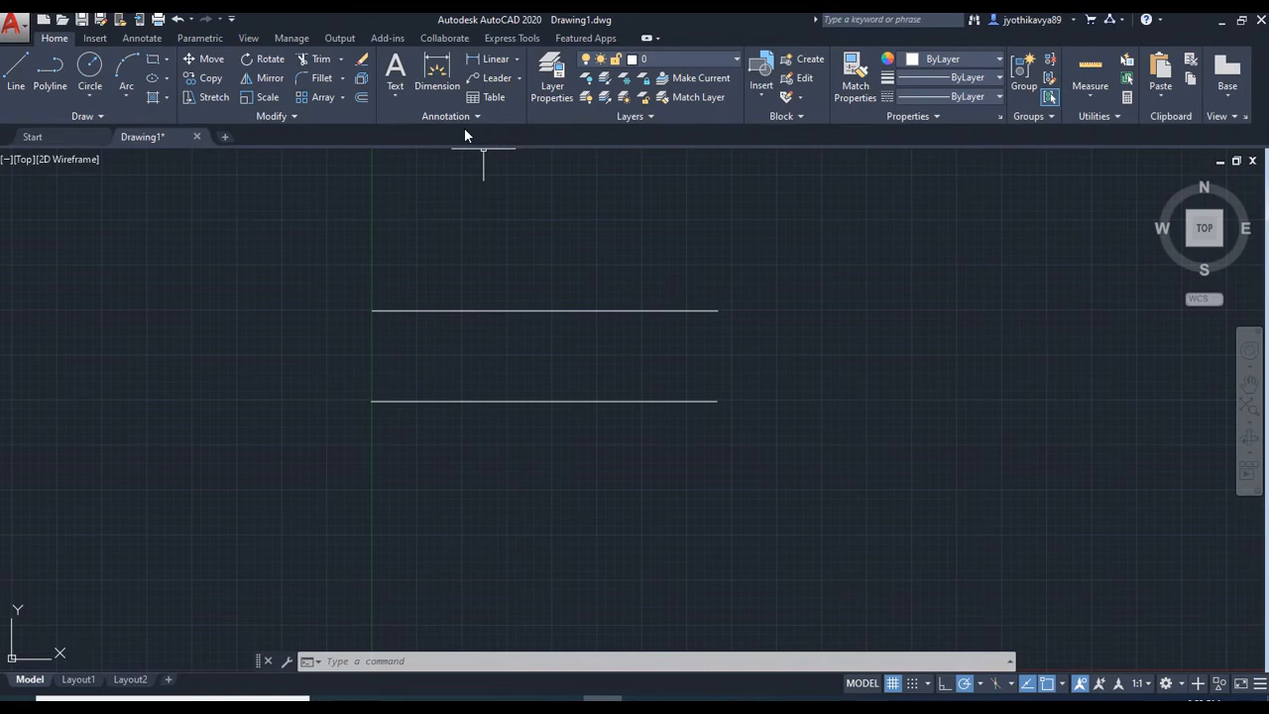
- Add a linear dimension between the upper line's endpoints, placed above the line, and inspect its text up close
click(496, 61)
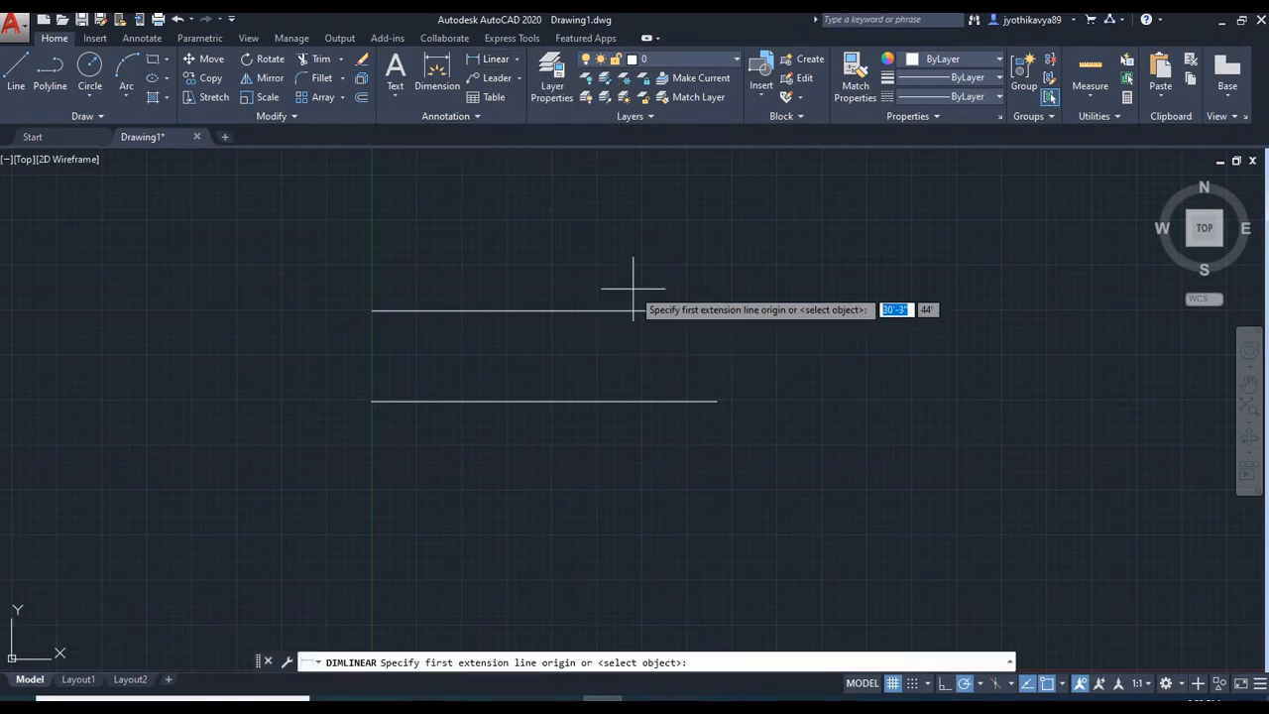
click(372, 310)
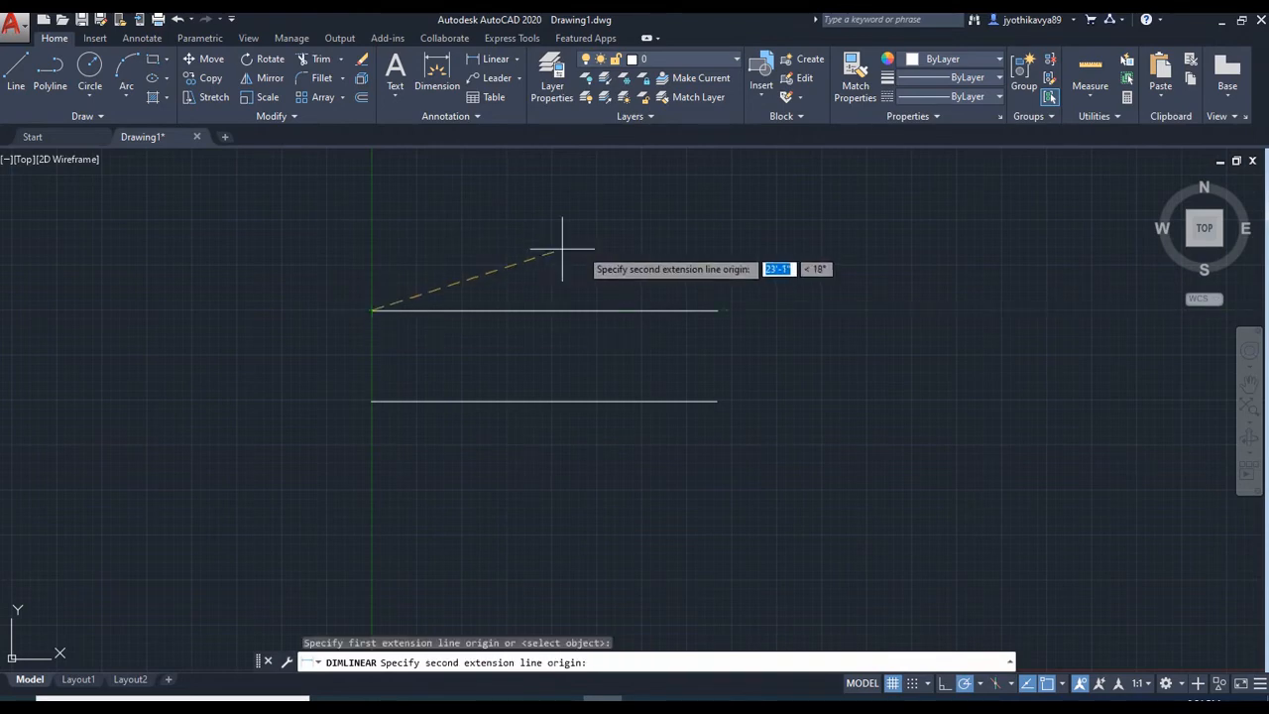
click(717, 310)
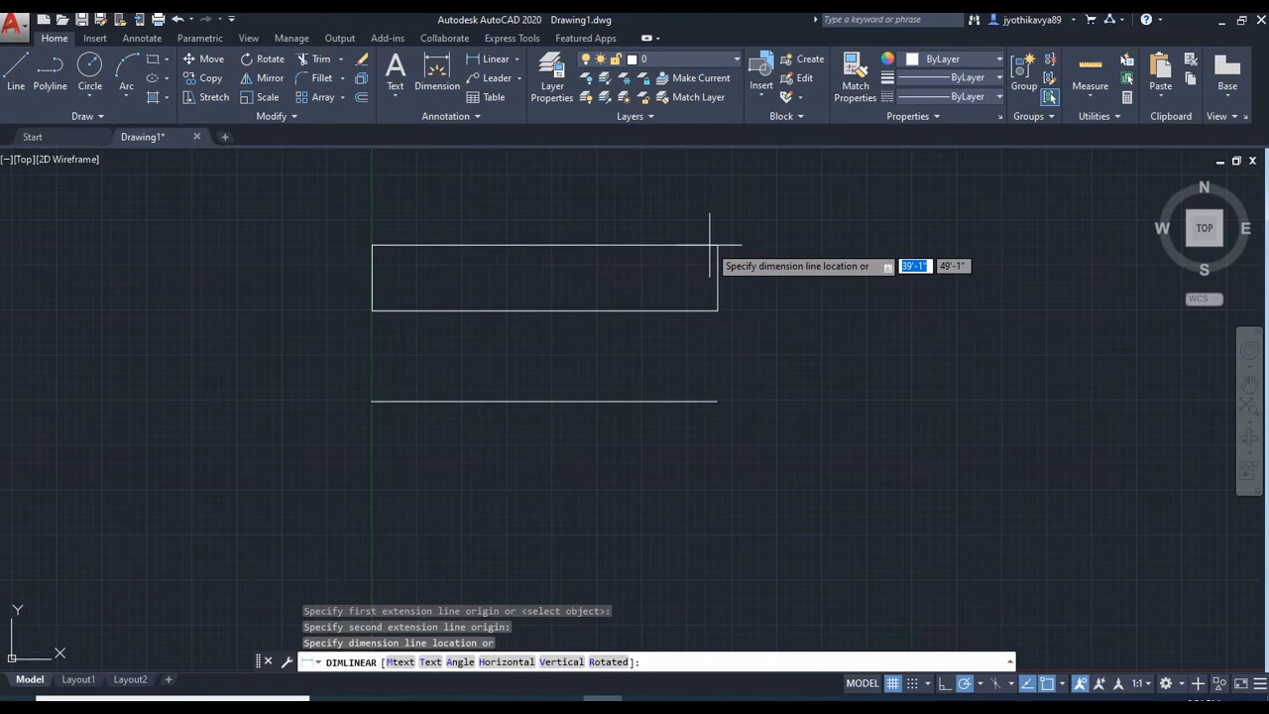
click(709, 245)
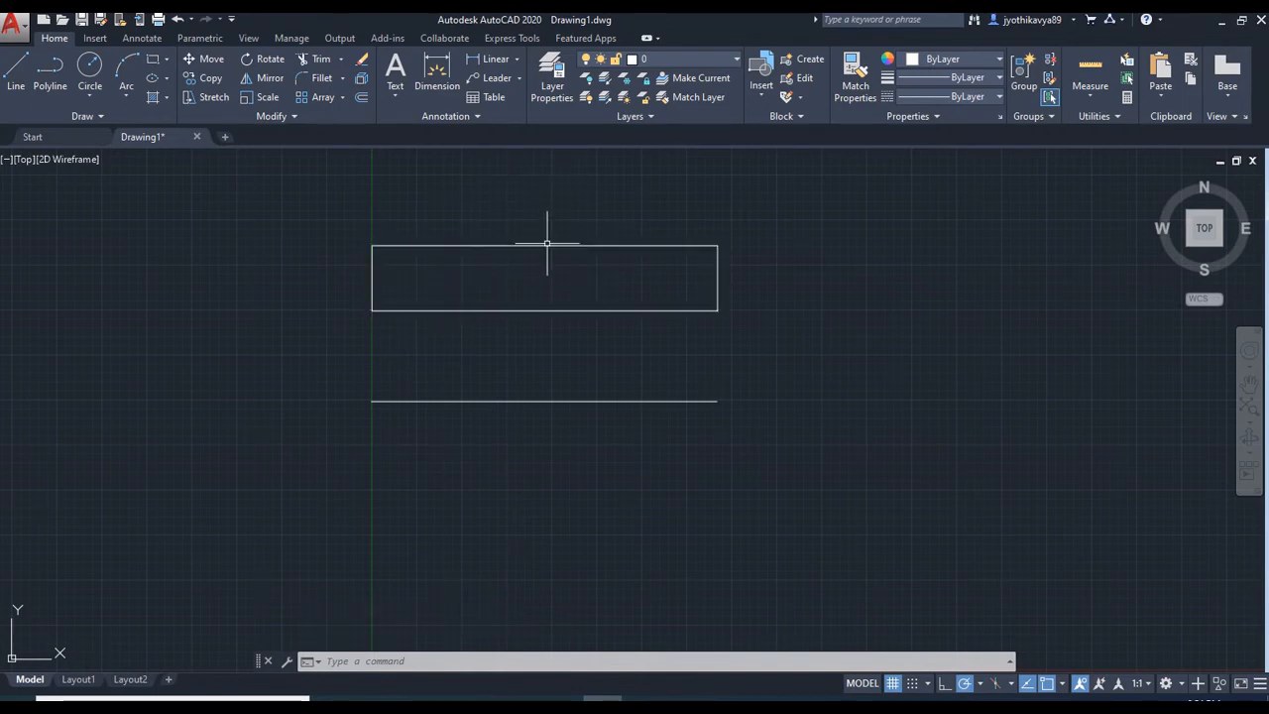
scroll(547, 243, up, 5)
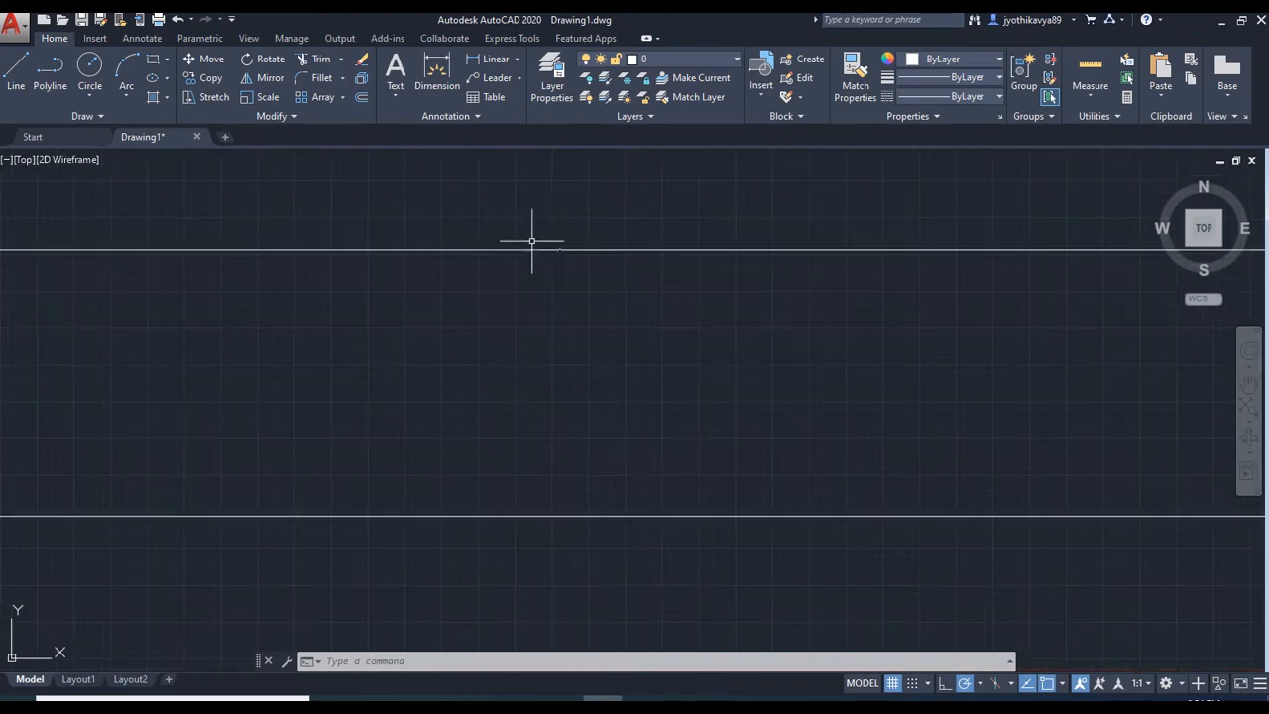
scroll(566, 249, up, 4)
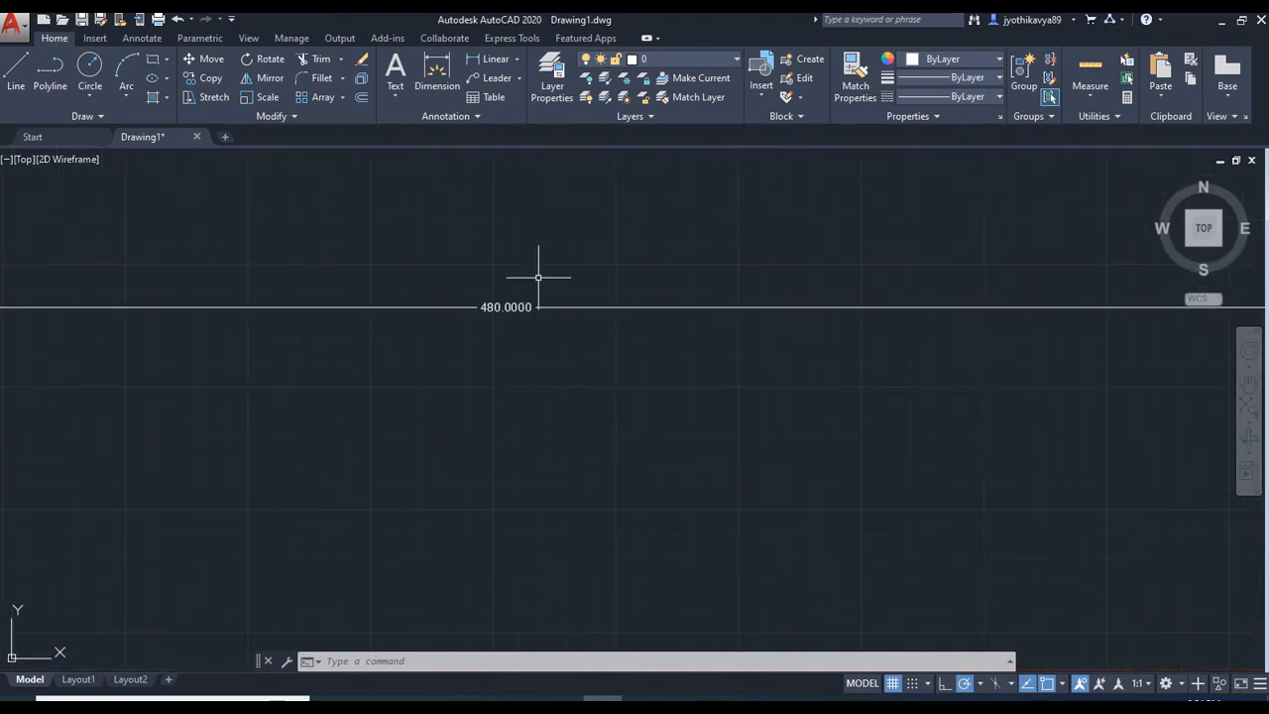
scroll(535, 282, up, 4)
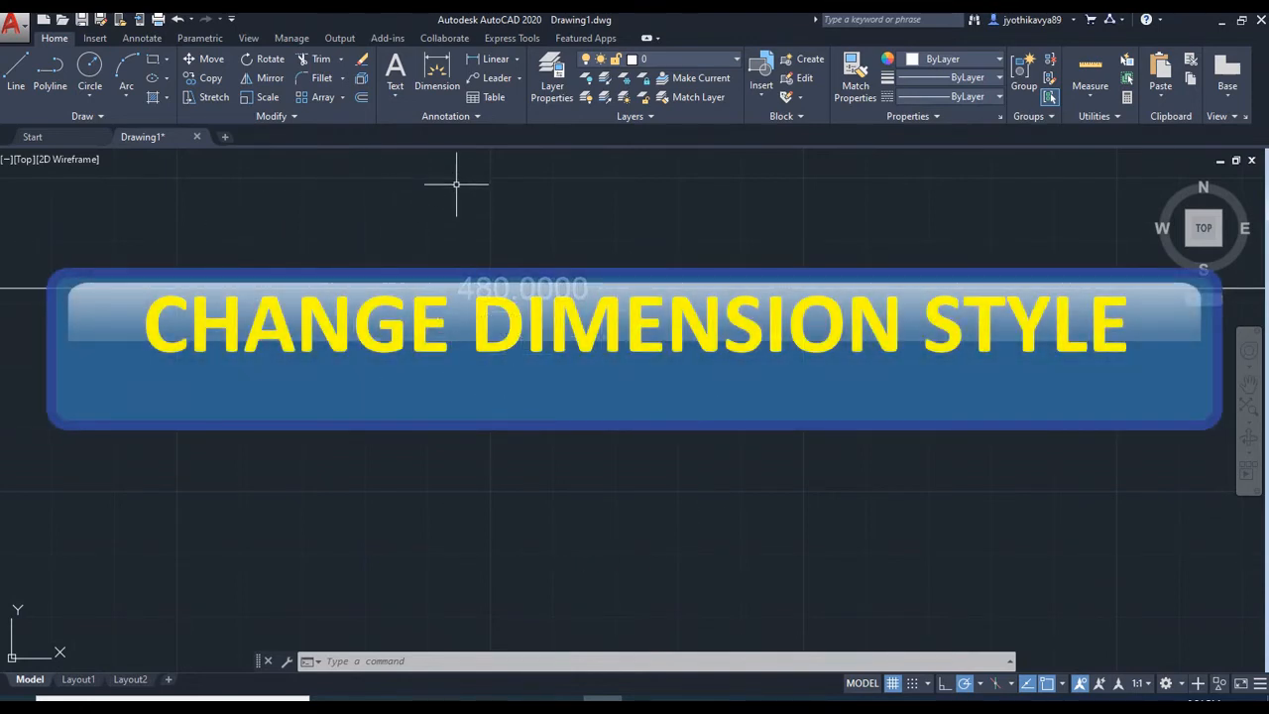
- Modify the Standard dimension style so its linear primary units use the Engineering format
click(466, 116)
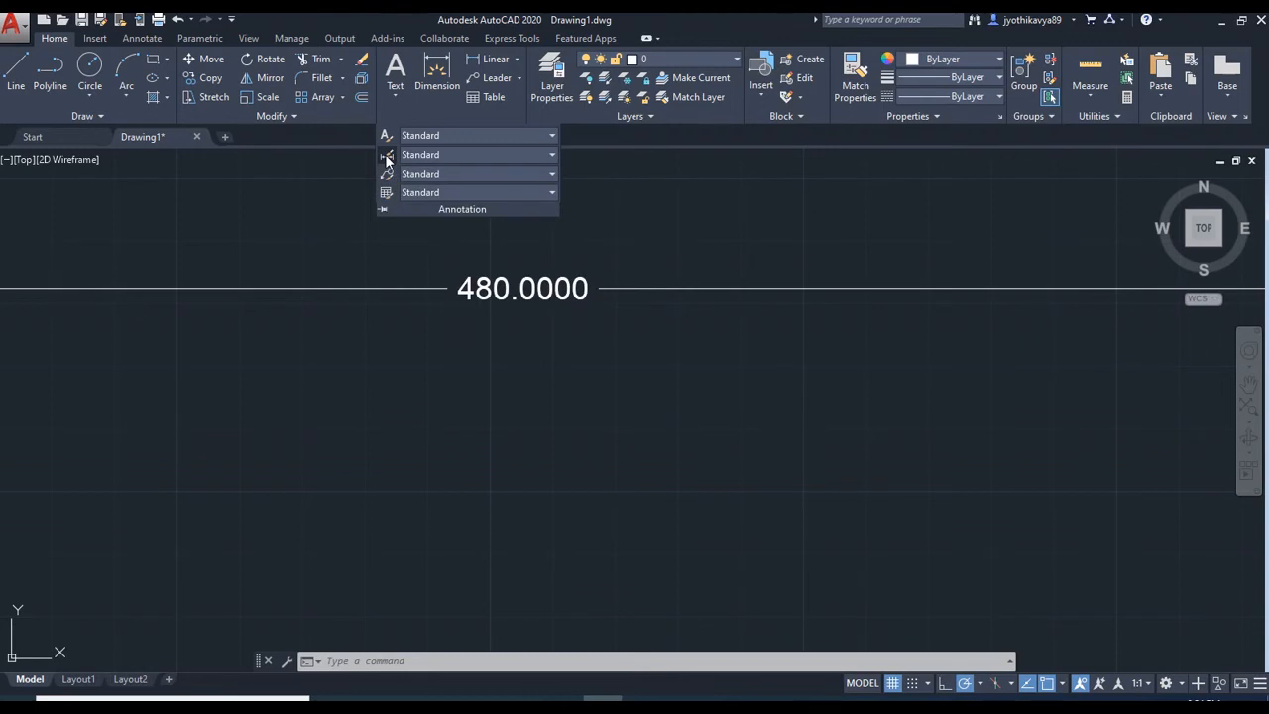
click(386, 156)
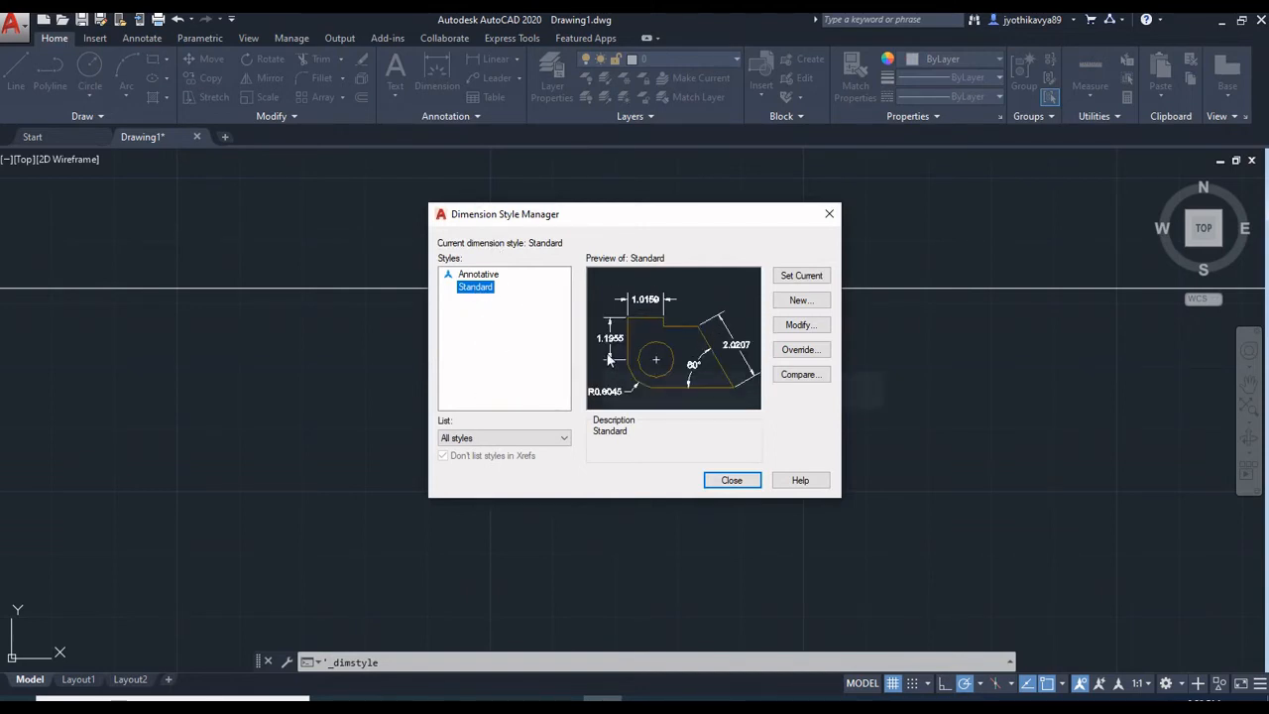
click(801, 325)
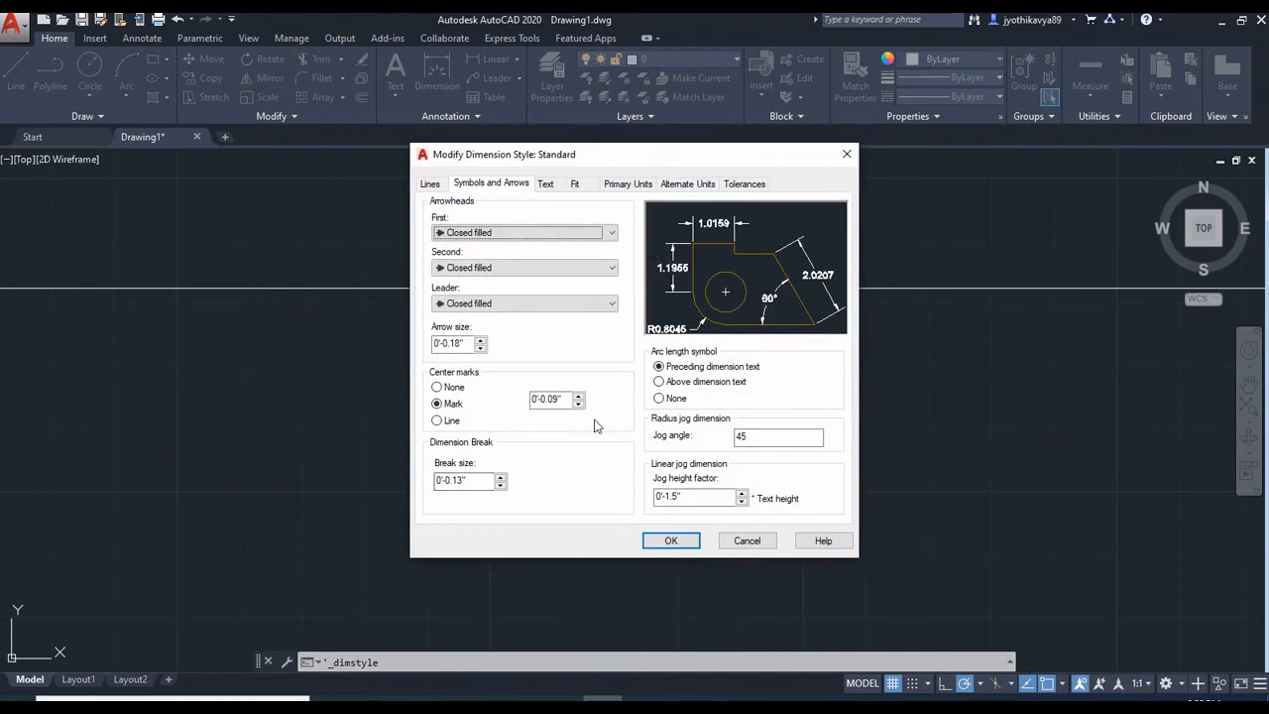
click(627, 189)
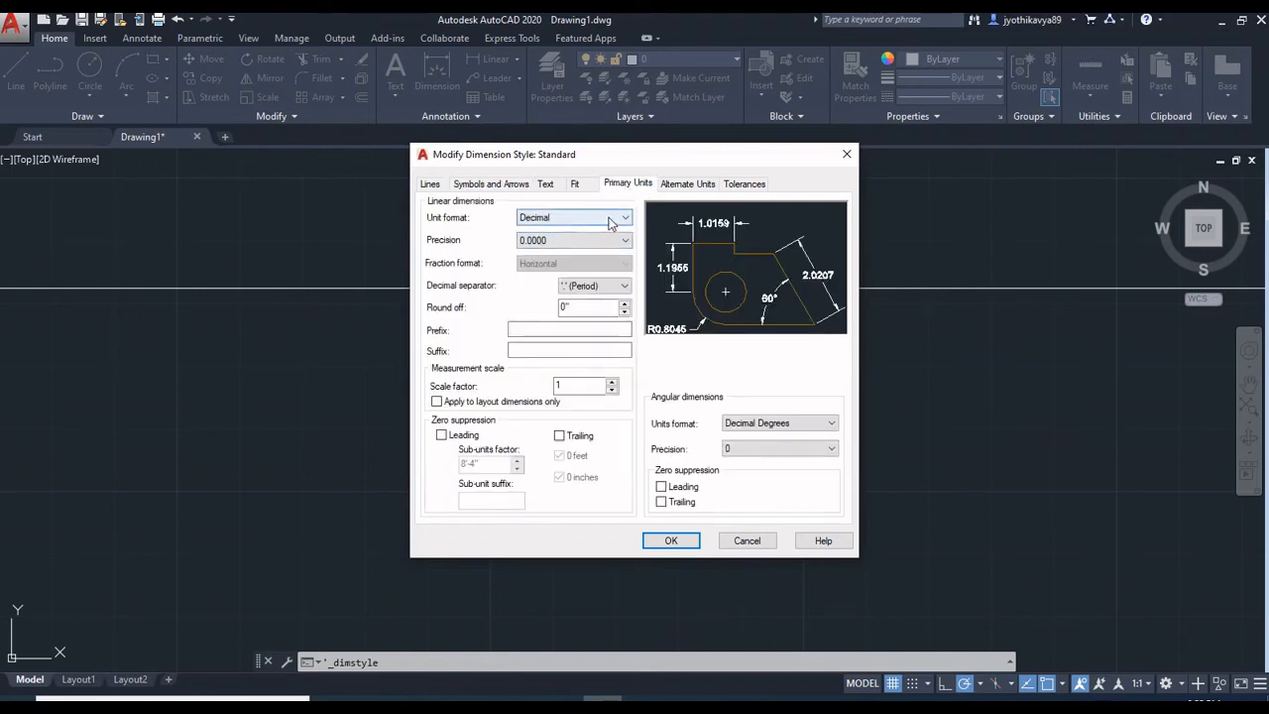
click(609, 222)
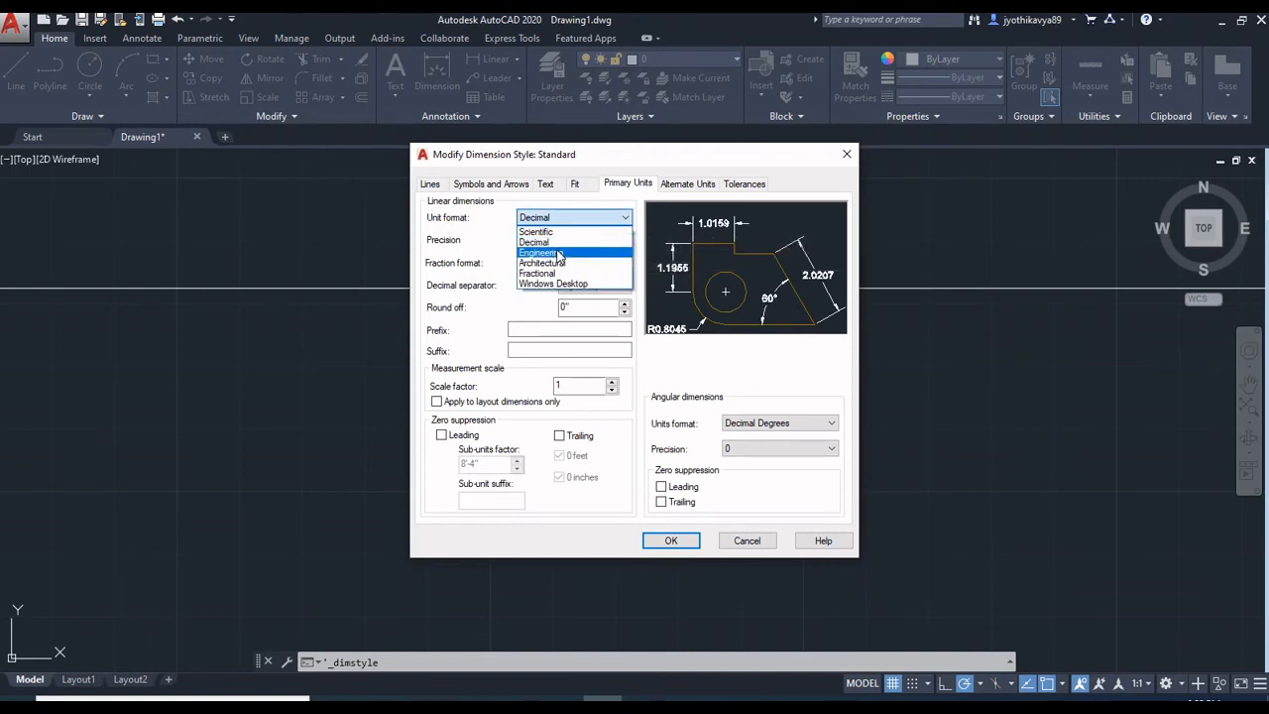
click(556, 253)
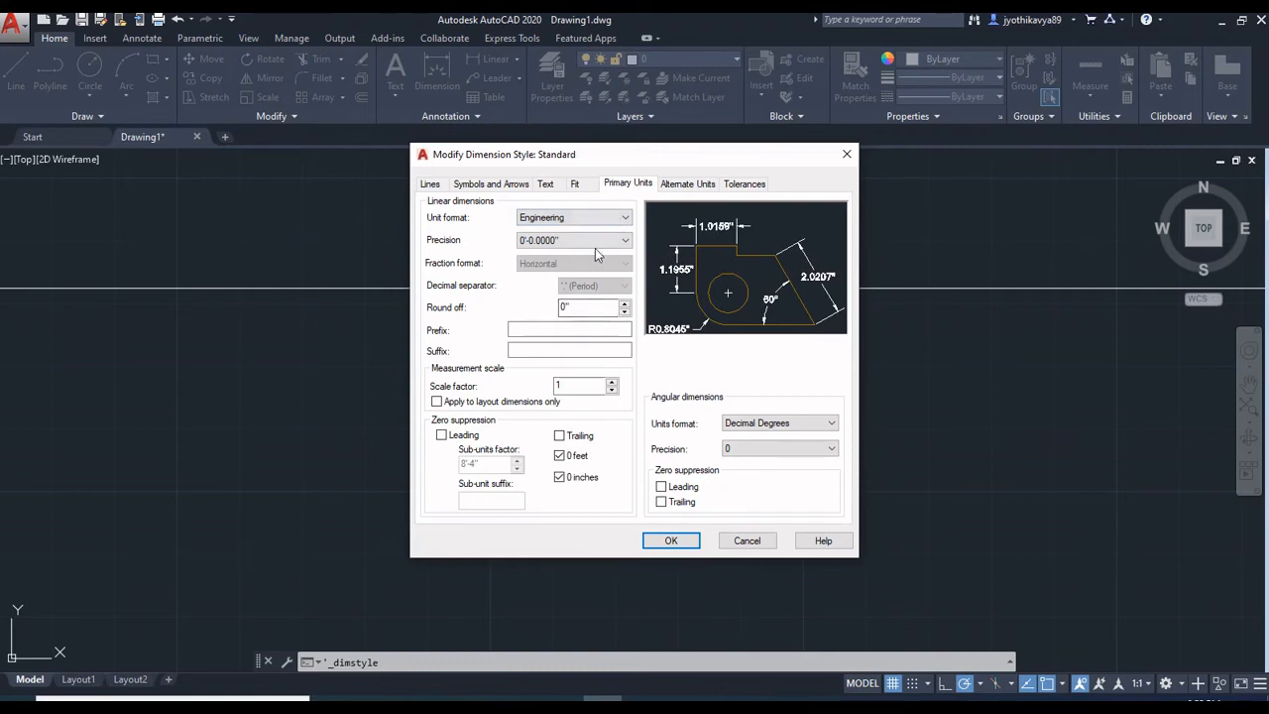
- Set the Standard style's linear dimension precision to 0'-0" and apply the dimension style changes to the drawing
click(573, 241)
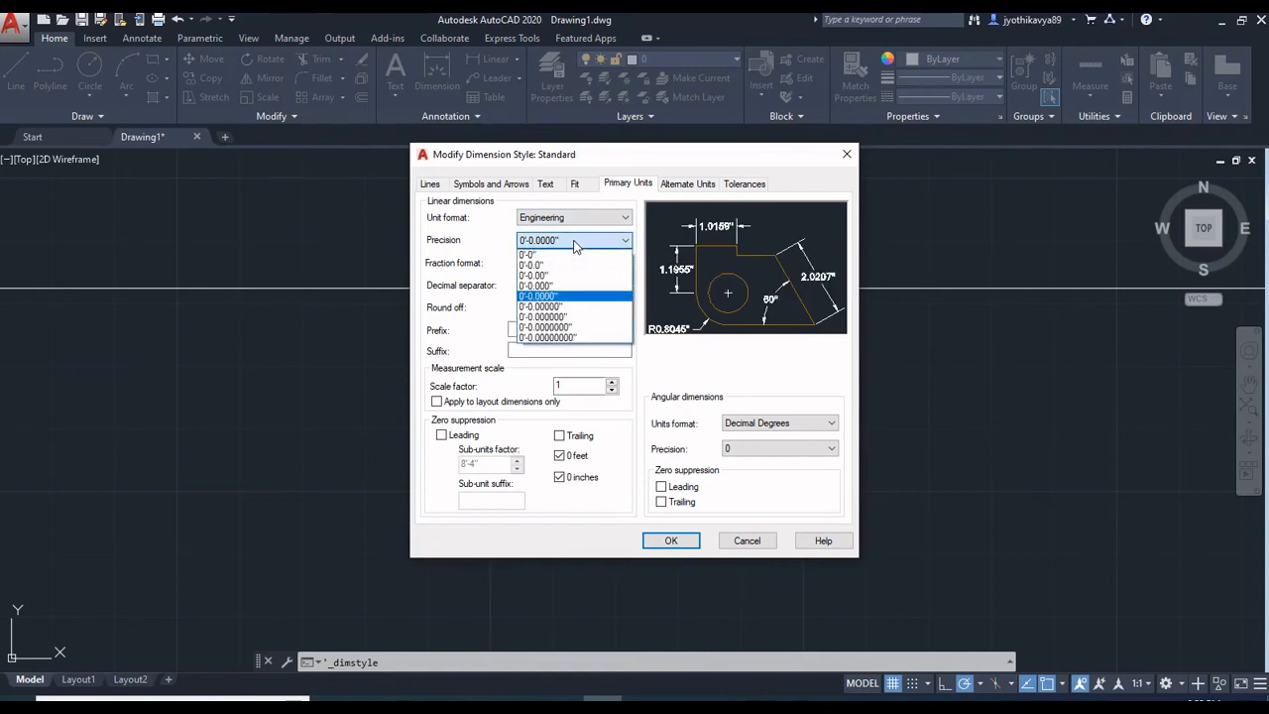
click(570, 254)
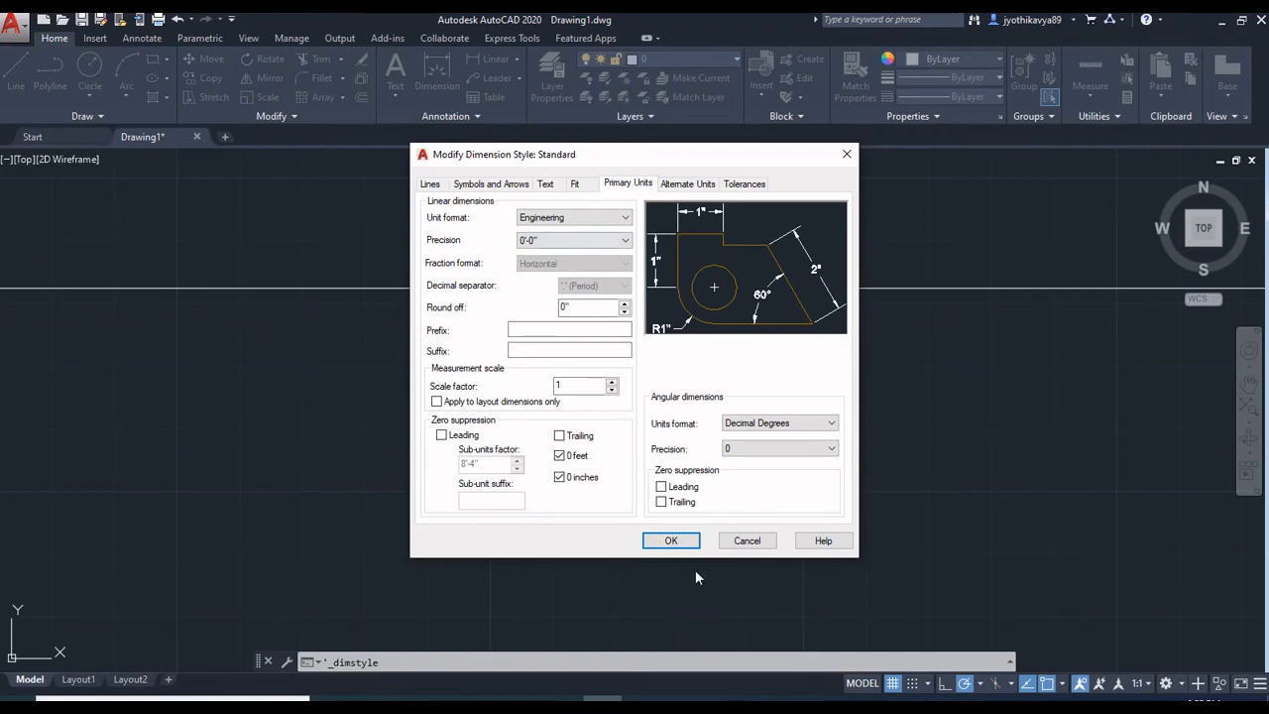
click(673, 541)
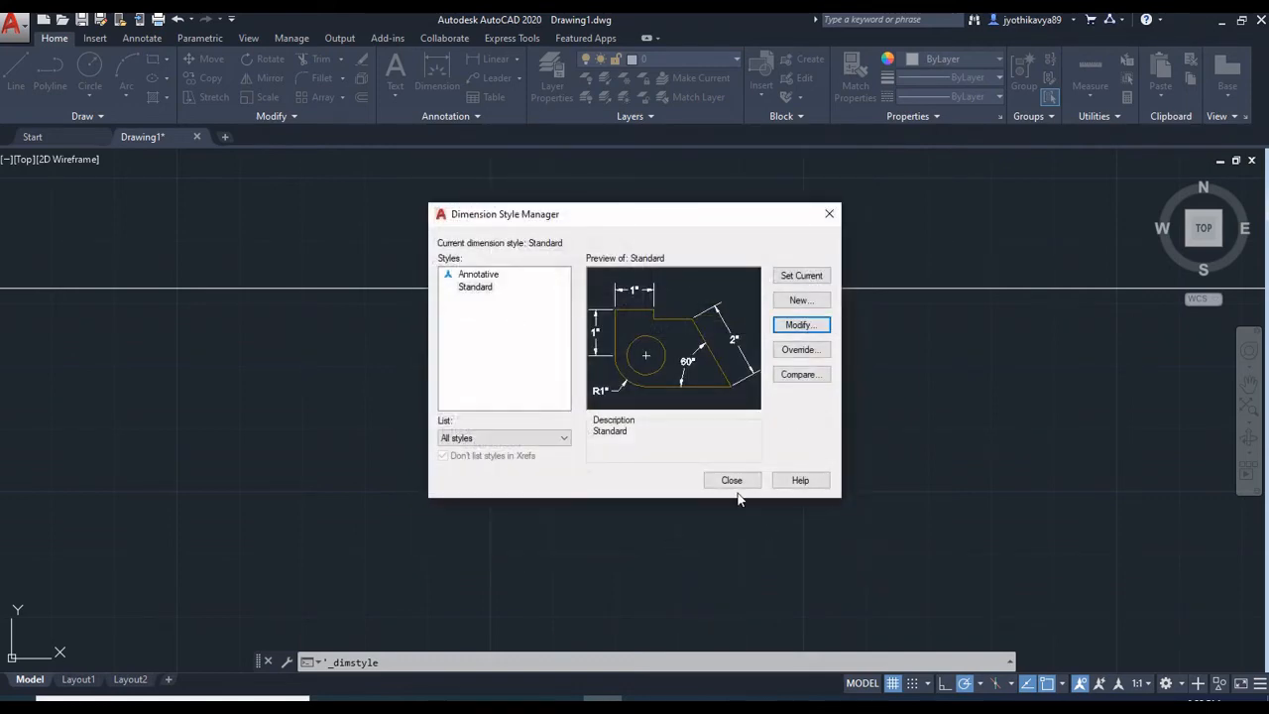
click(731, 480)
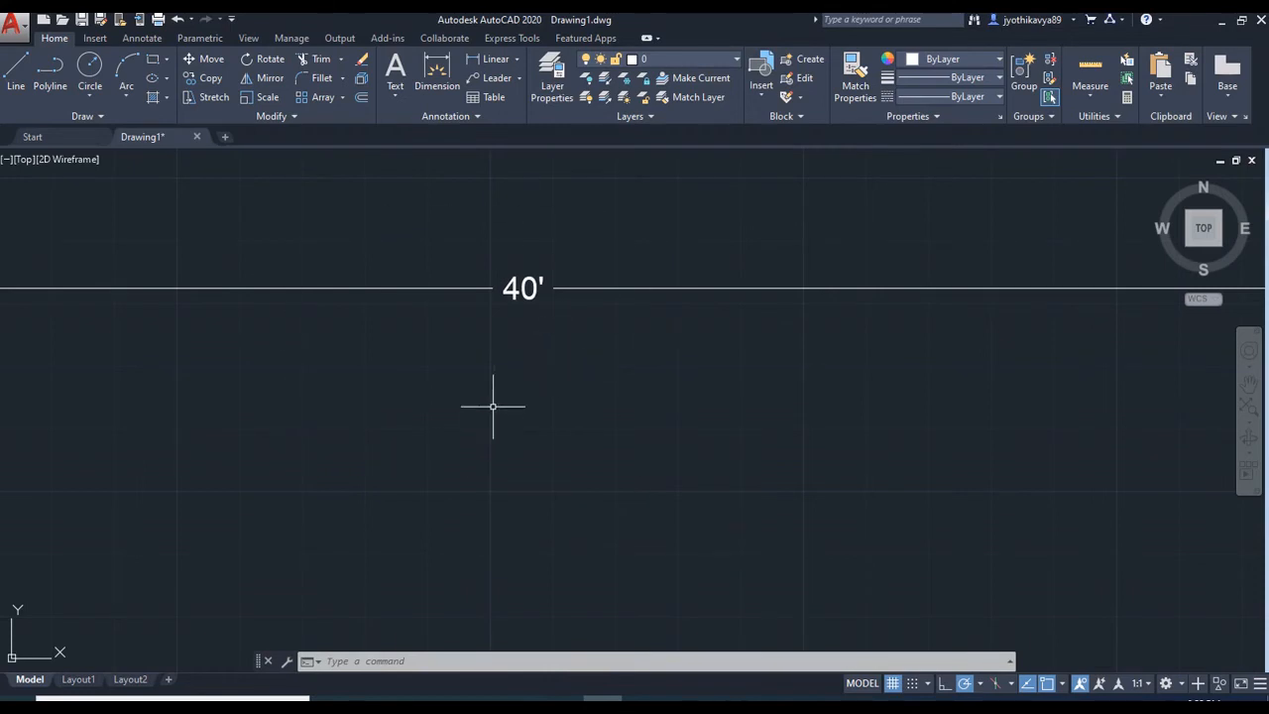
scroll(493, 405, down, 5)
middle_drag(538, 430, 538, 377)
scroll(538, 376, up, 2)
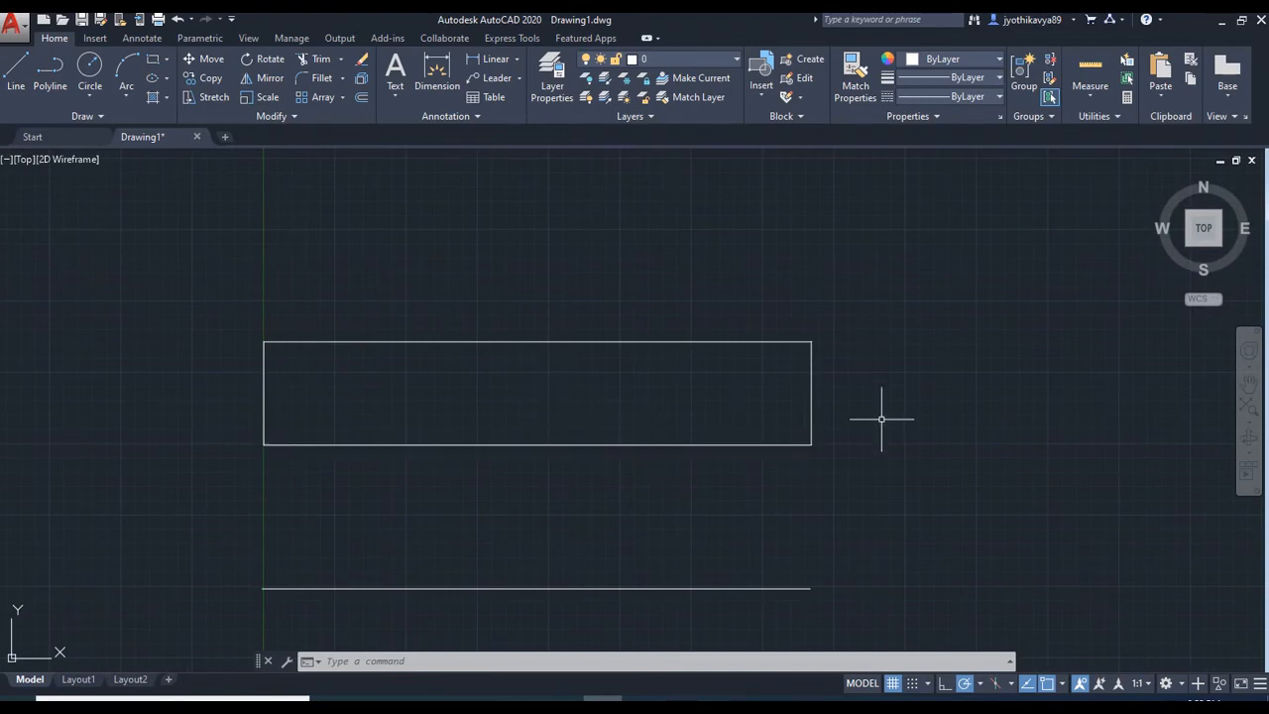
- Examine the upper line's dimension up close, checking the size of its text and arrowheads against the whole drawing
scroll(547, 319, up, 5)
scroll(518, 426, up, 5)
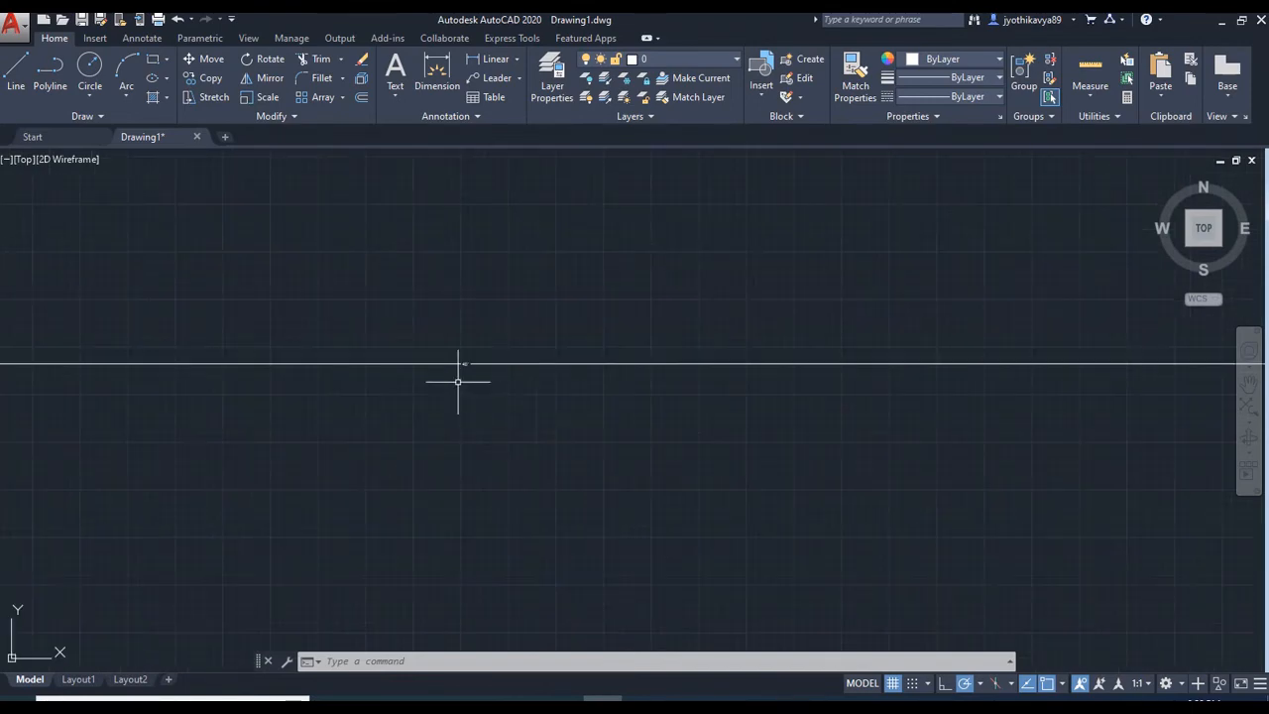
scroll(523, 320, up, 4)
scroll(518, 326, down, 10)
scroll(741, 330, up, 2)
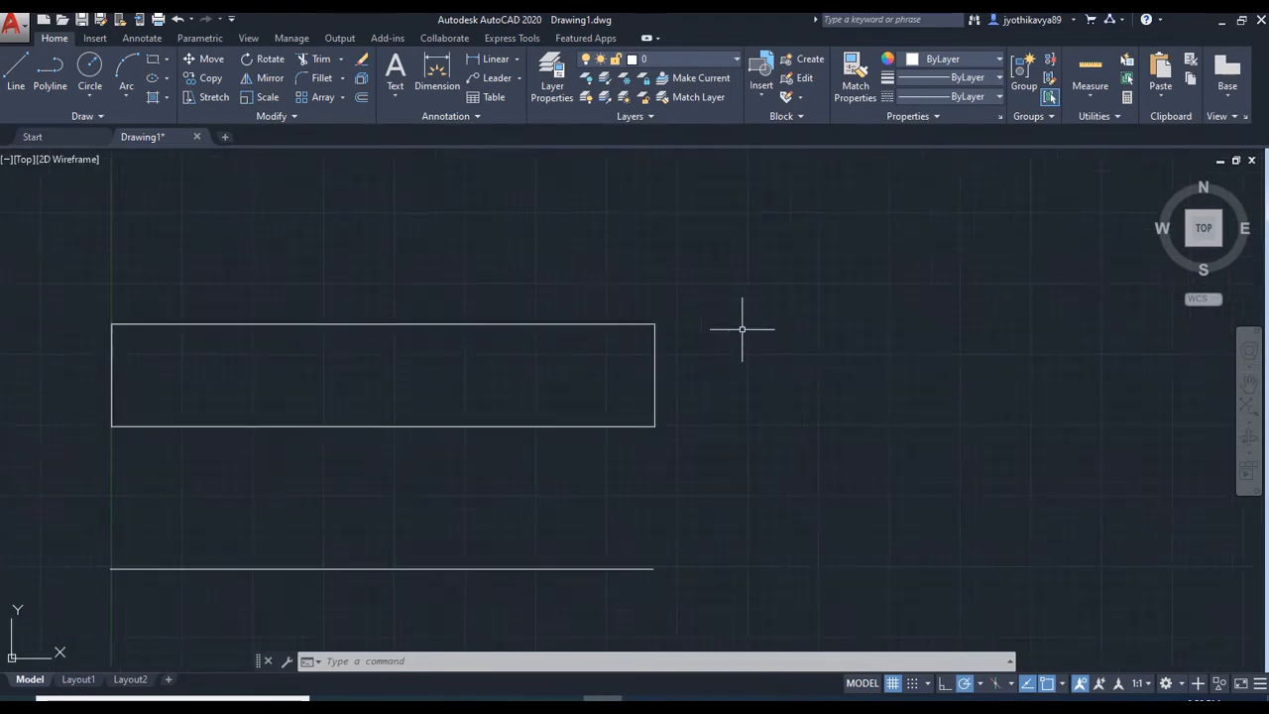
scroll(694, 327, up, 5)
middle_drag(396, 323, 805, 312)
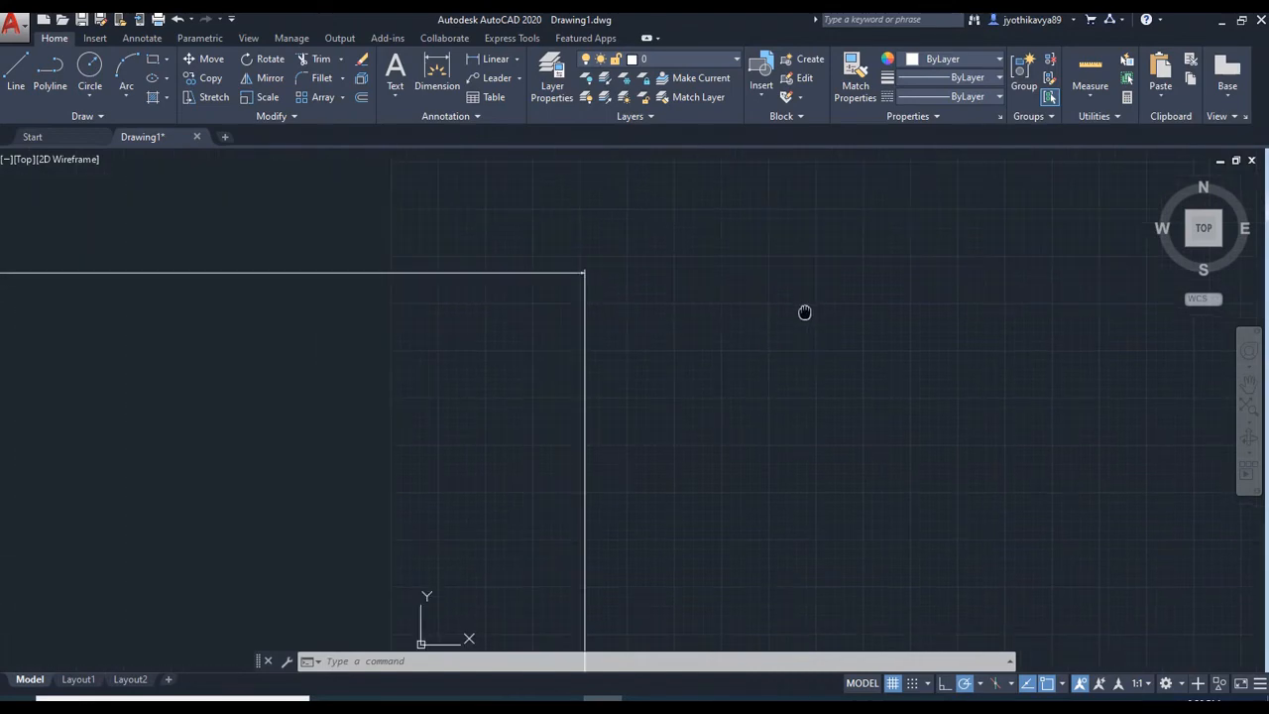
scroll(530, 232, up, 5)
scroll(765, 401, up, 5)
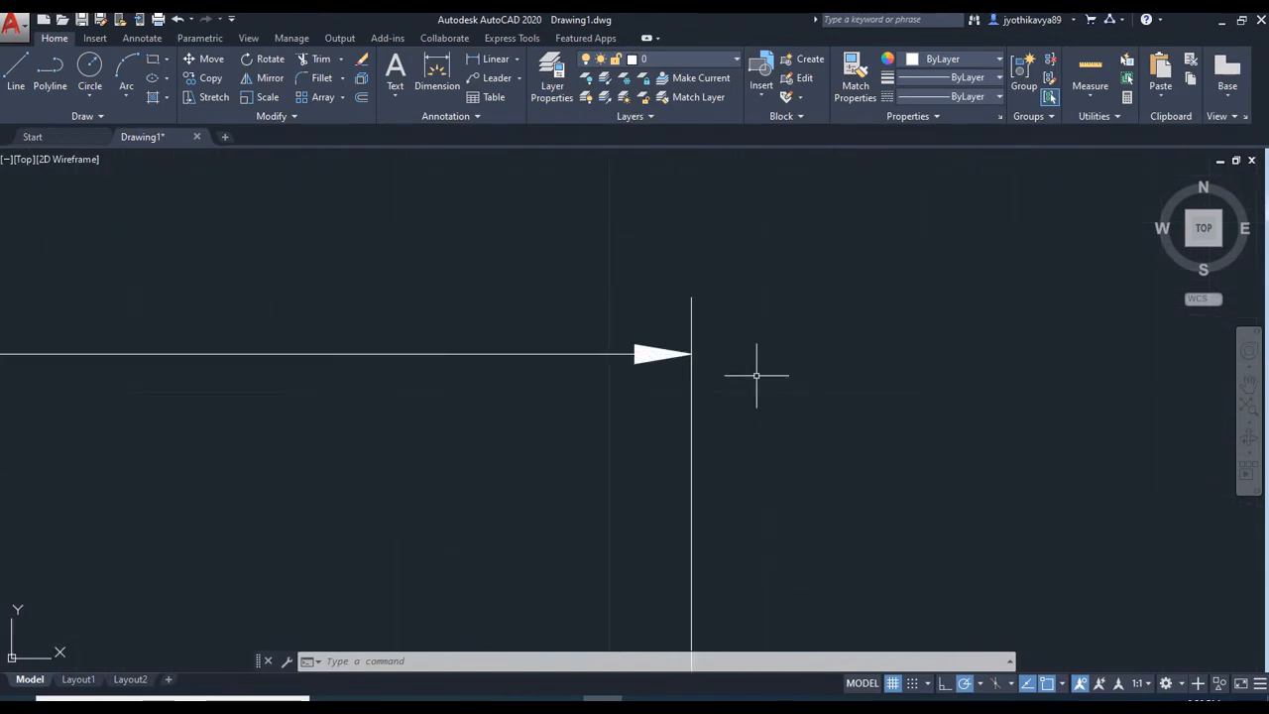
scroll(756, 375, down, 8)
scroll(746, 371, up, 3)
middle_drag(742, 371, 727, 381)
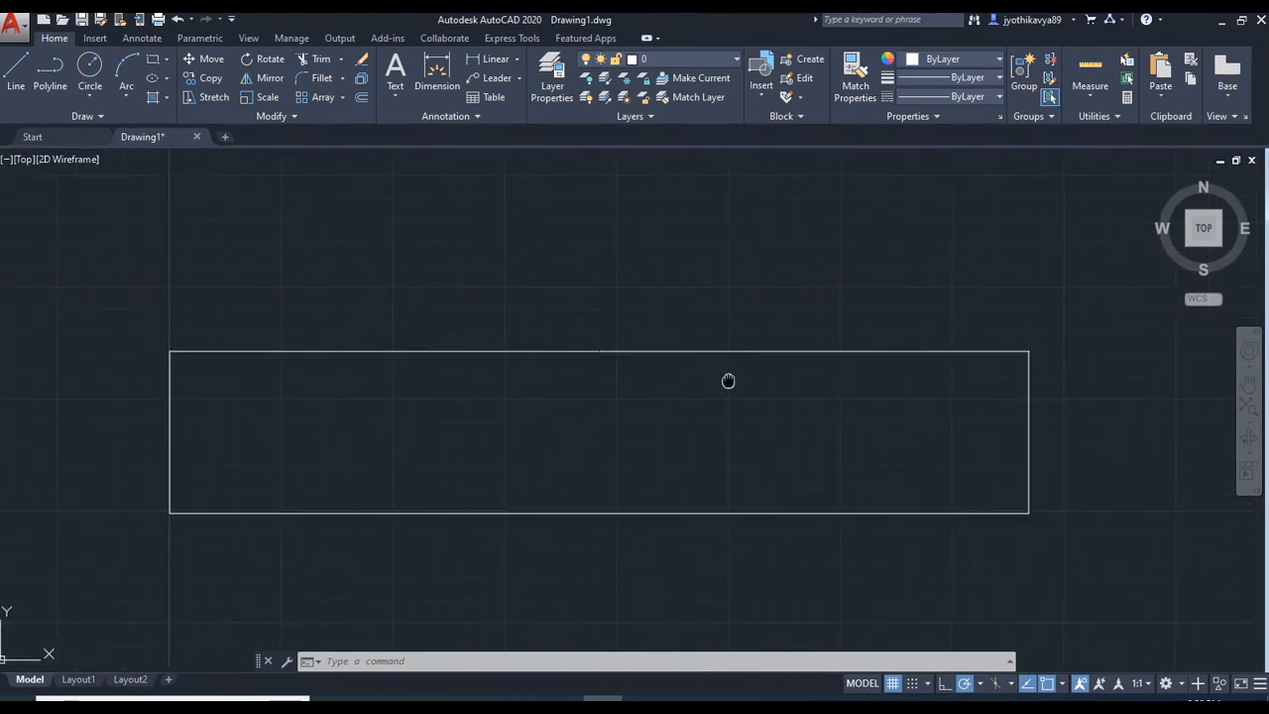
scroll(656, 373, up, 2)
scroll(656, 373, down, 2)
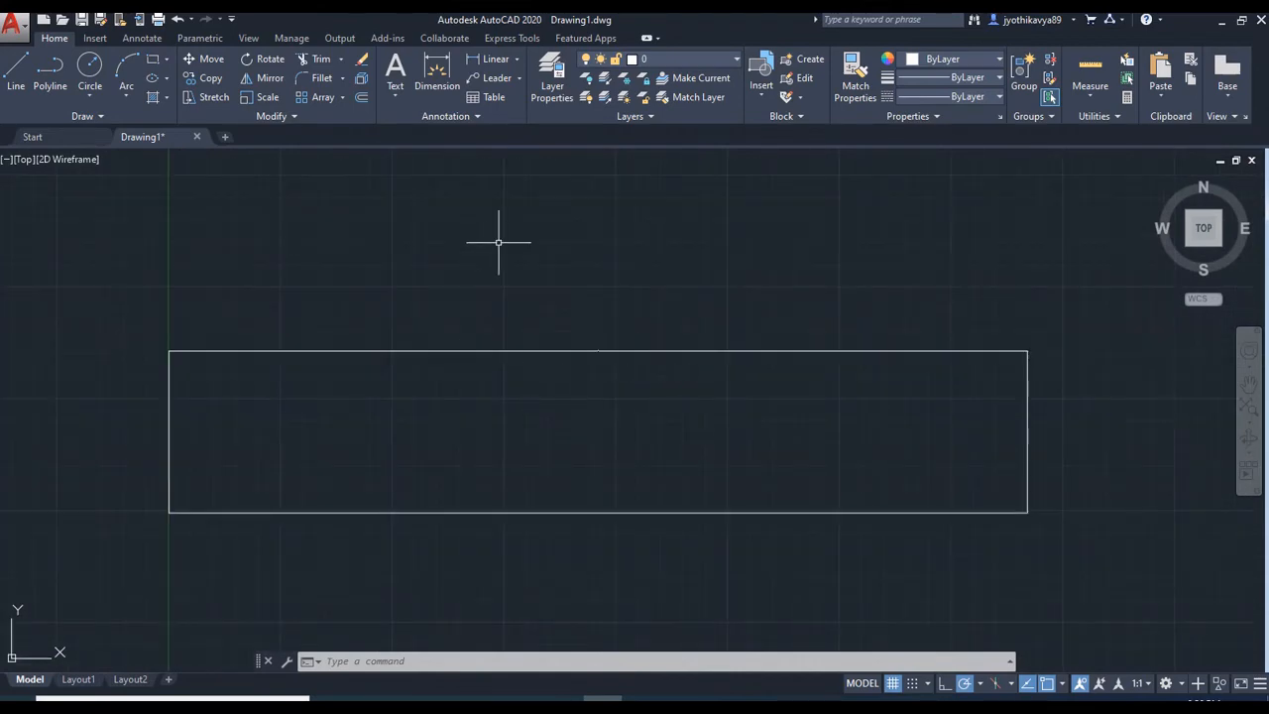
- Modify the Standard dimension style so its text height is 1'-3.18"
click(461, 116)
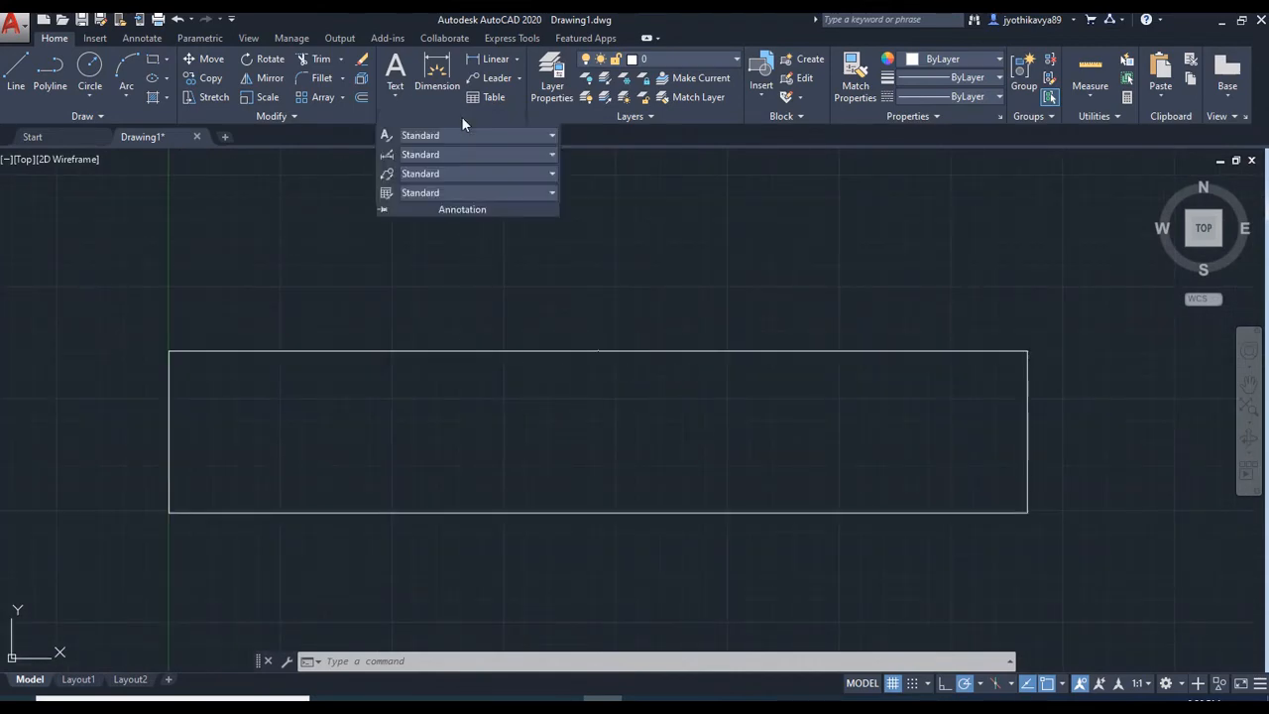
click(386, 156)
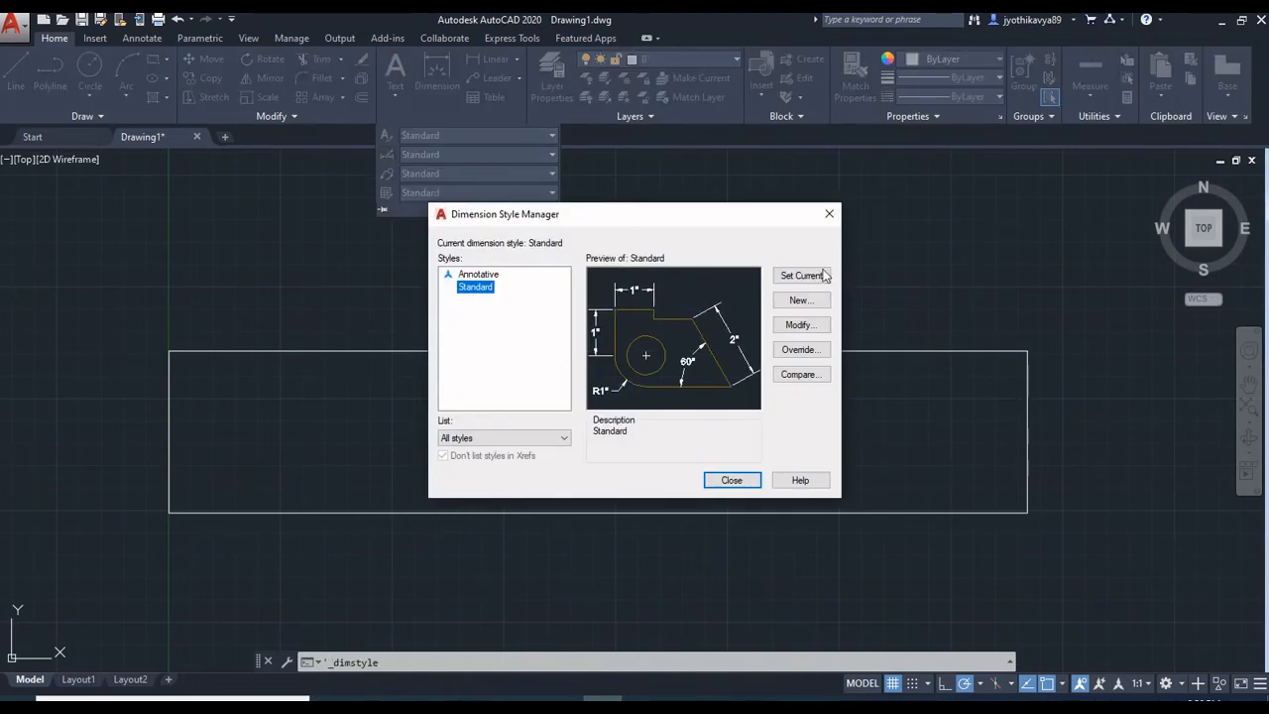
click(799, 326)
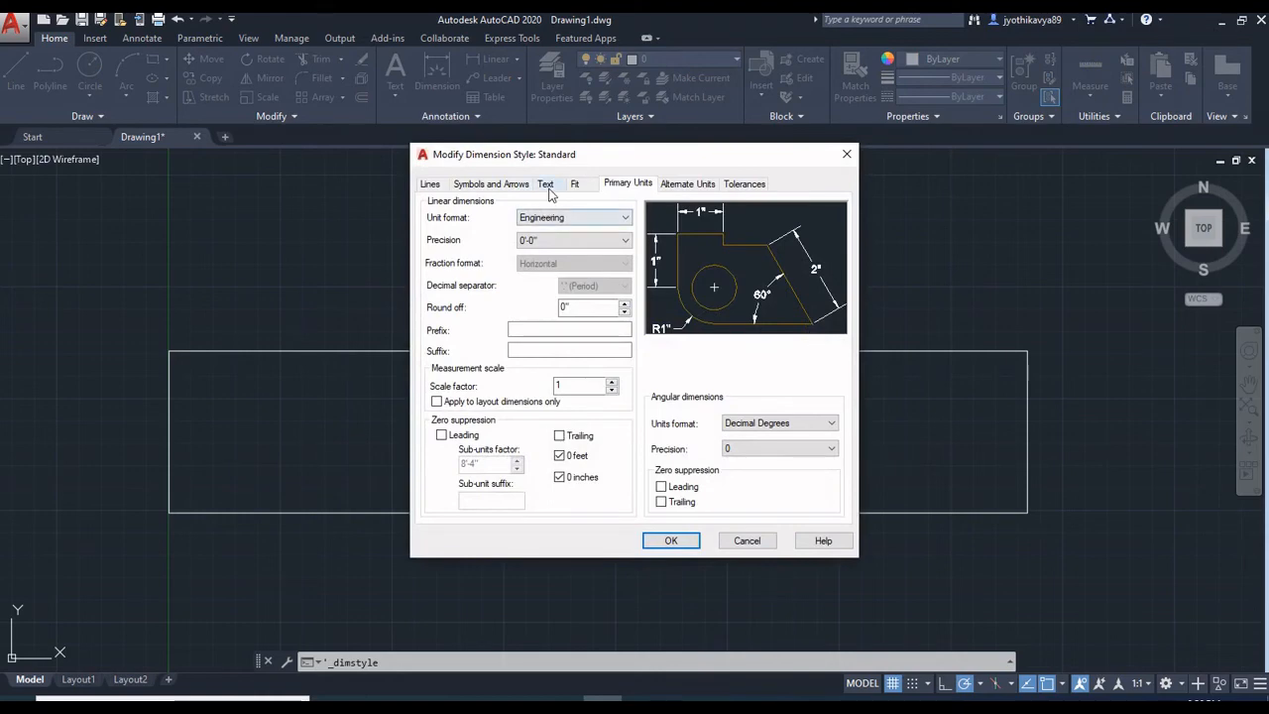
click(546, 185)
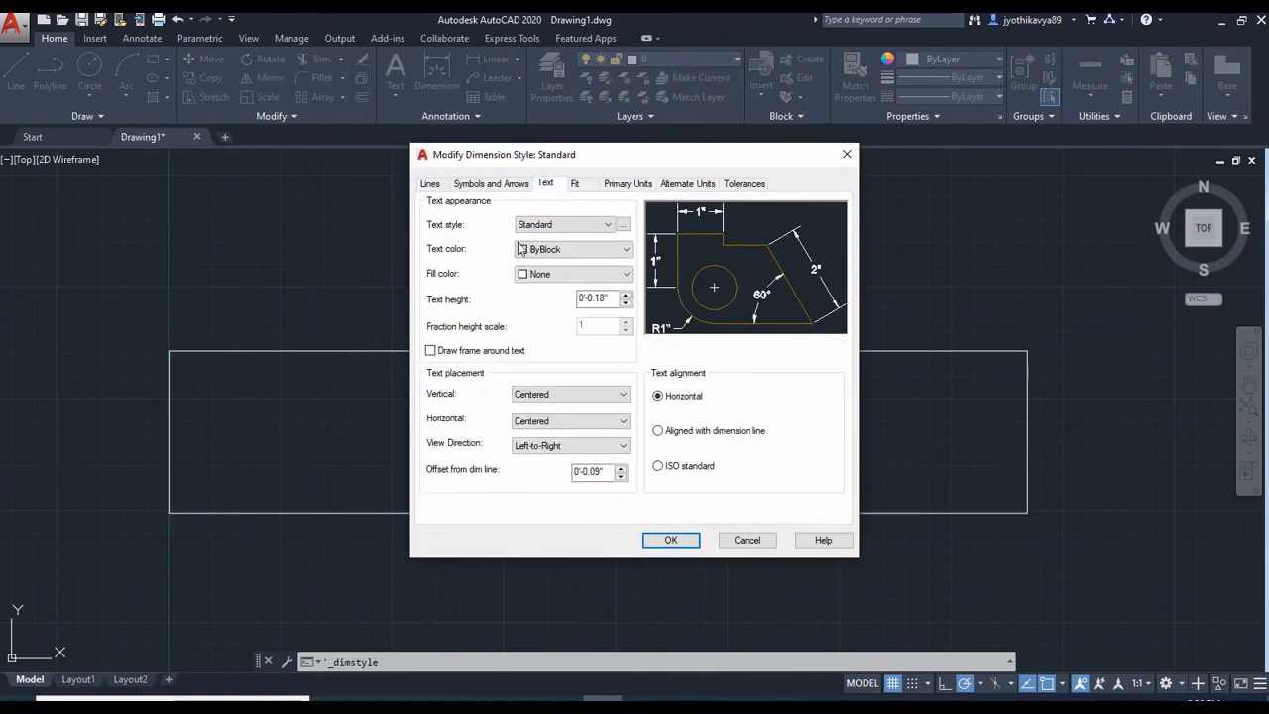
click(625, 297)
click(625, 297)
click(625, 297)
click(626, 297)
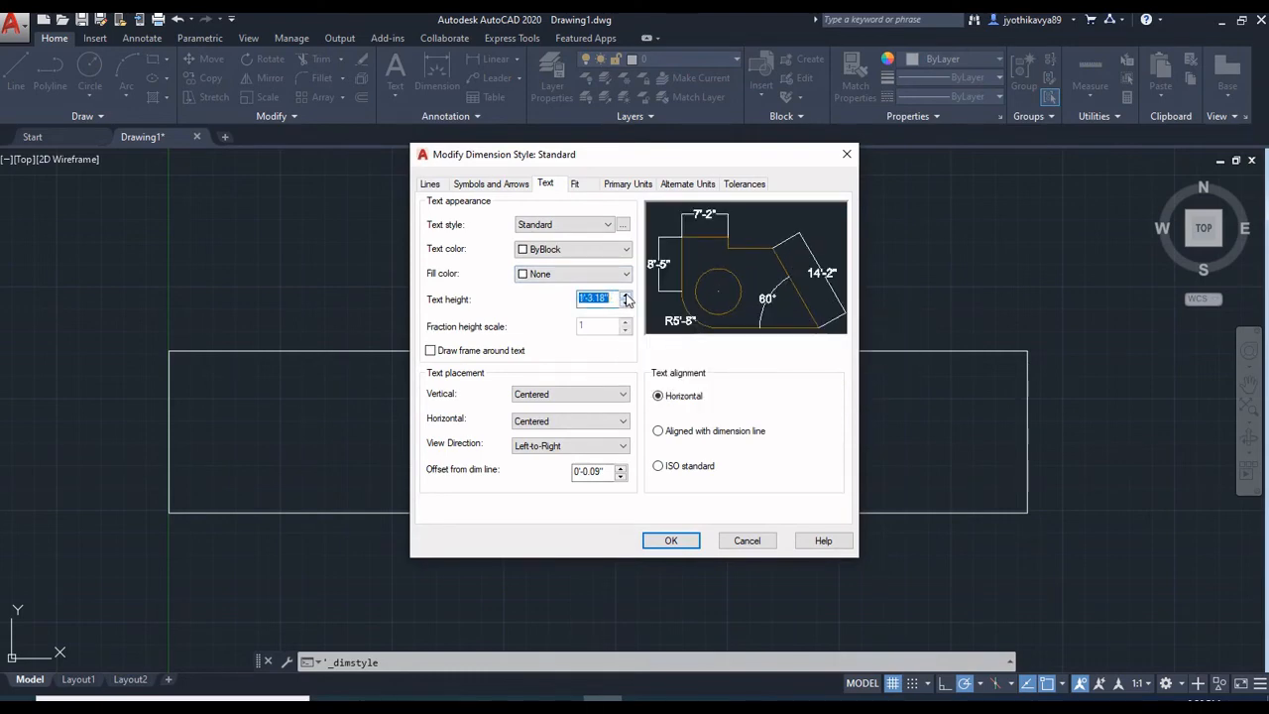
- Set the Standard style's arrow size to 1'-3.18" and apply the dimension style changes to the drawing
click(487, 187)
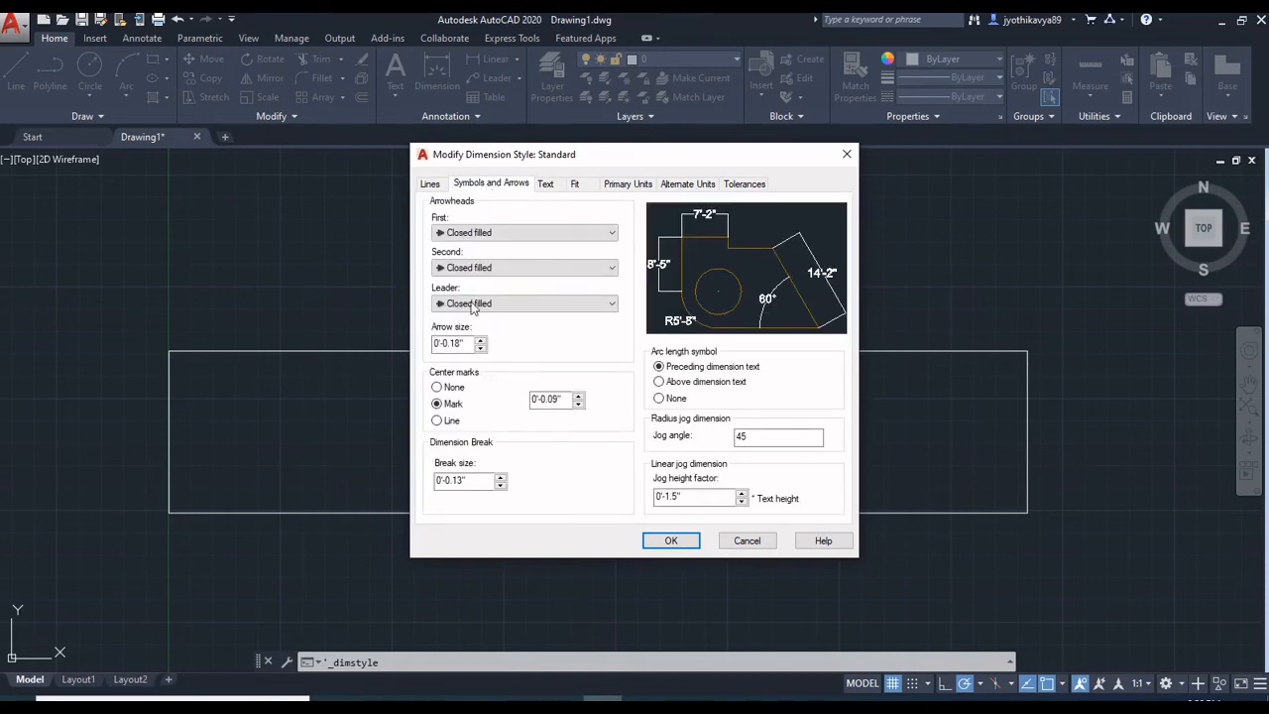
click(481, 339)
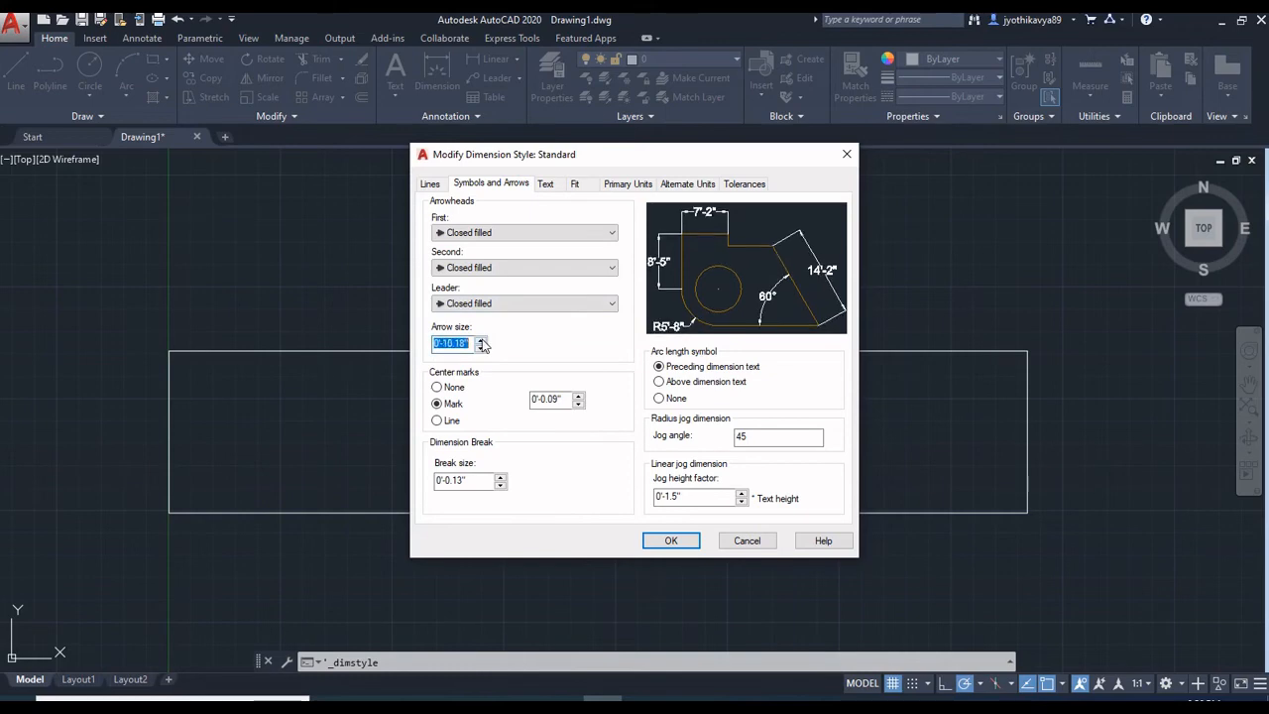
click(481, 340)
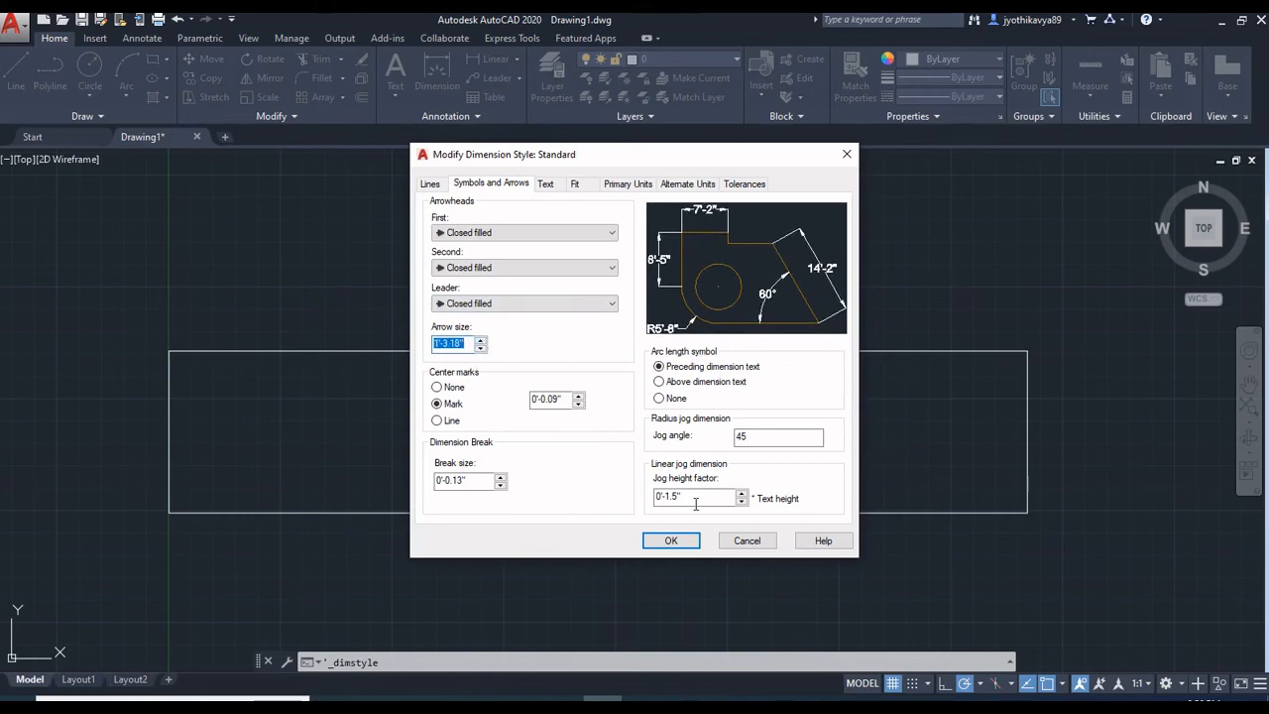
click(671, 540)
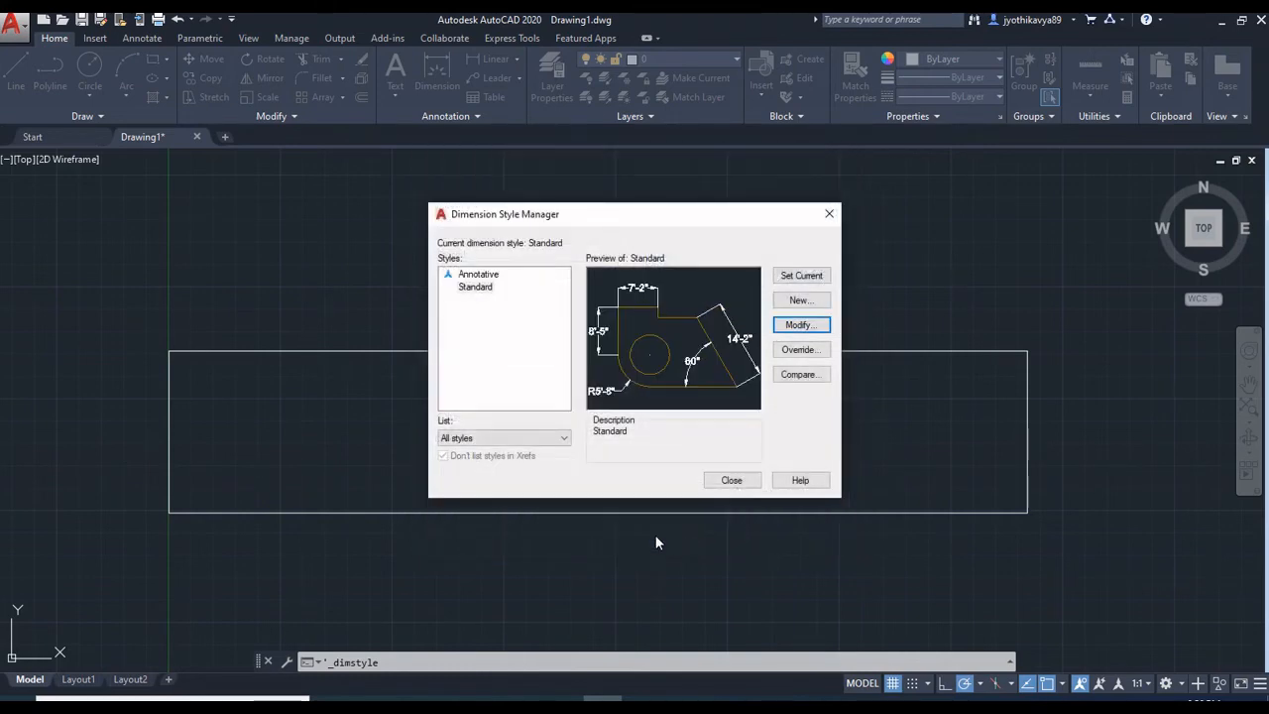
click(730, 480)
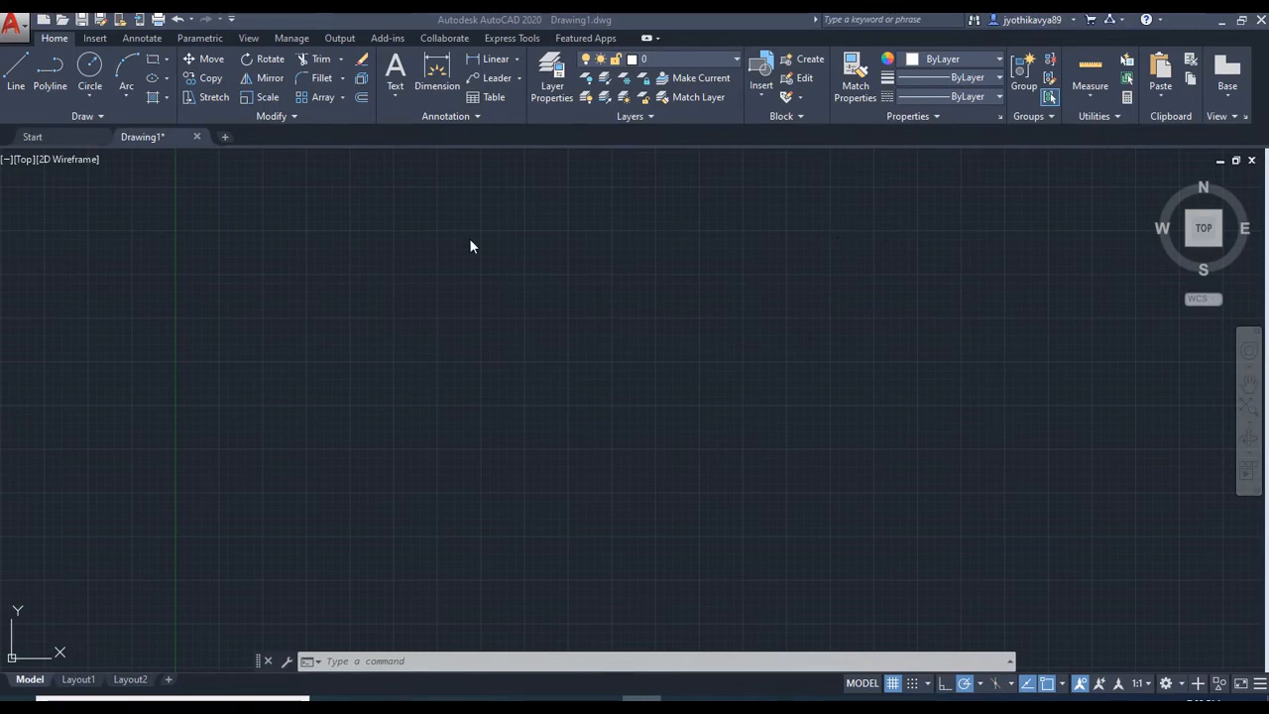
- Draw a center-radius circle with a 10' radius, centred just right of the vertical axis
click(90, 96)
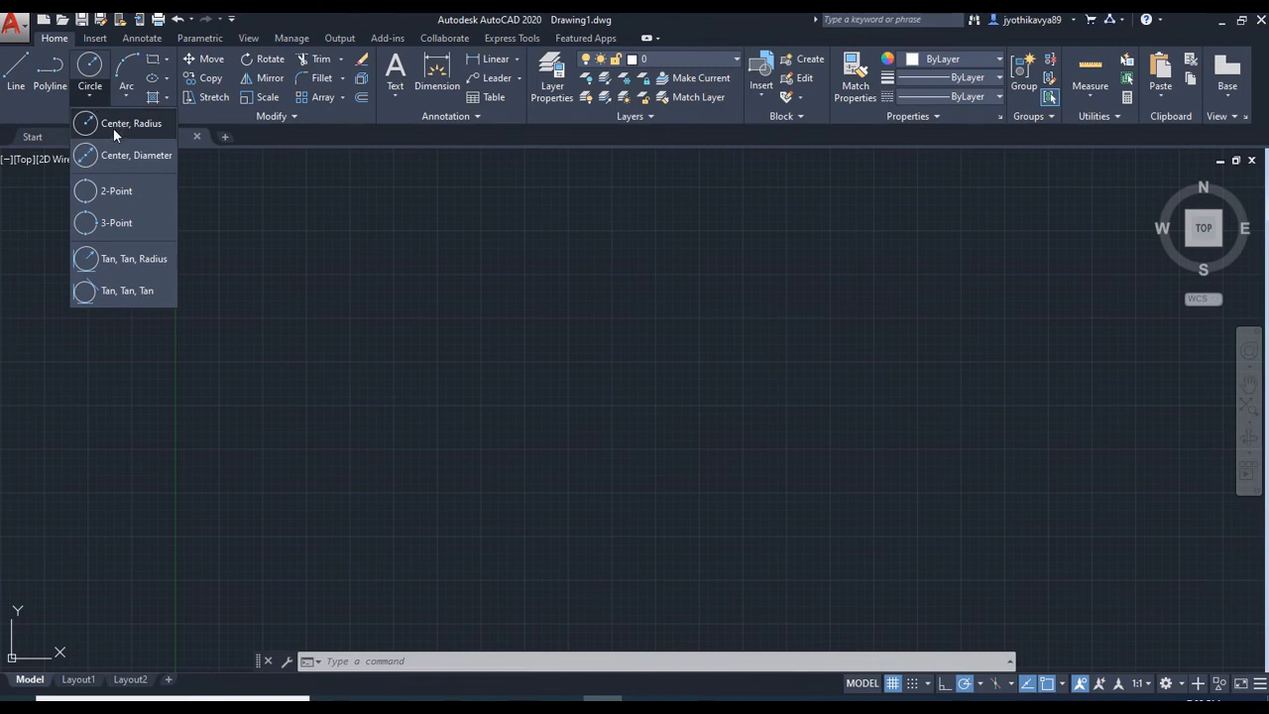
click(115, 121)
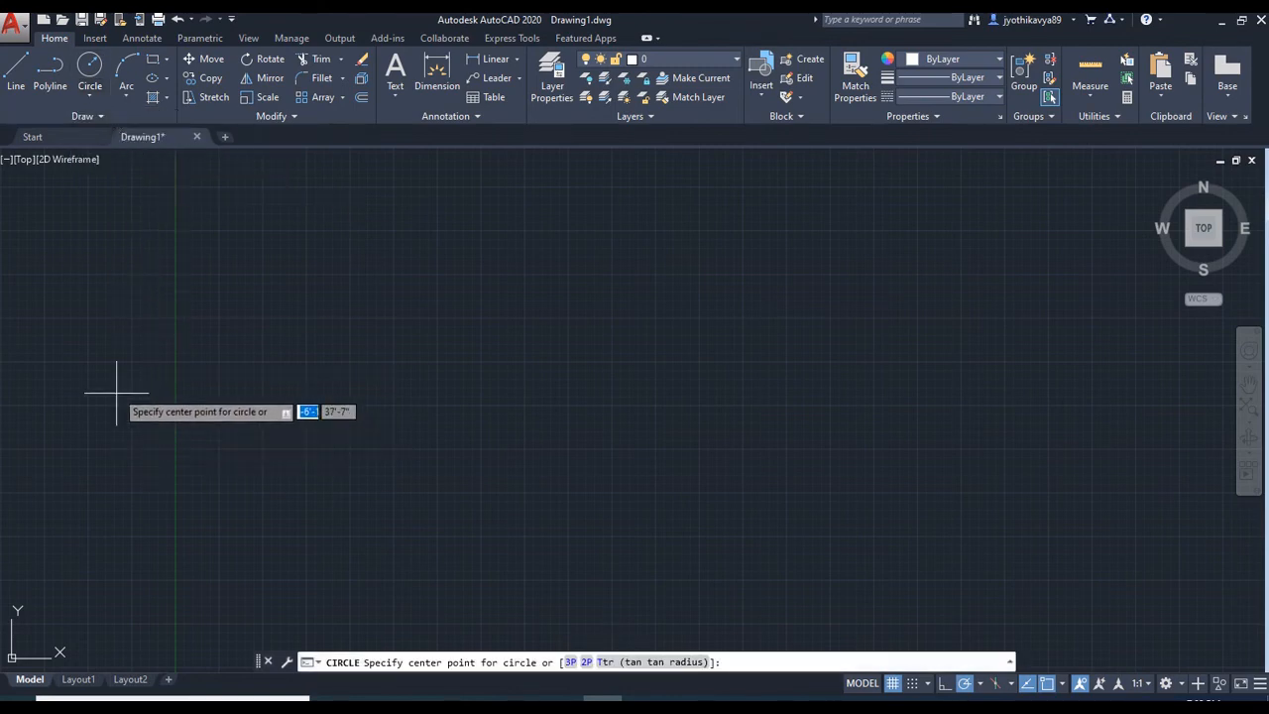
click(93, 97)
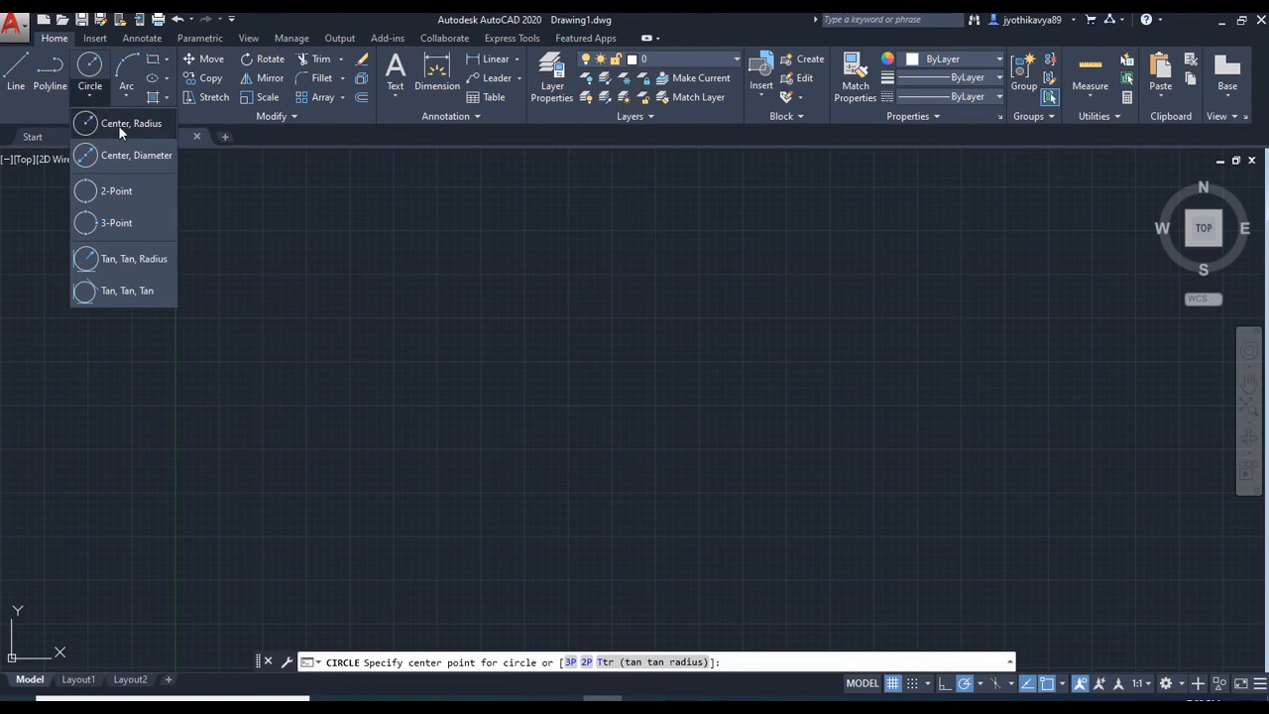
click(108, 354)
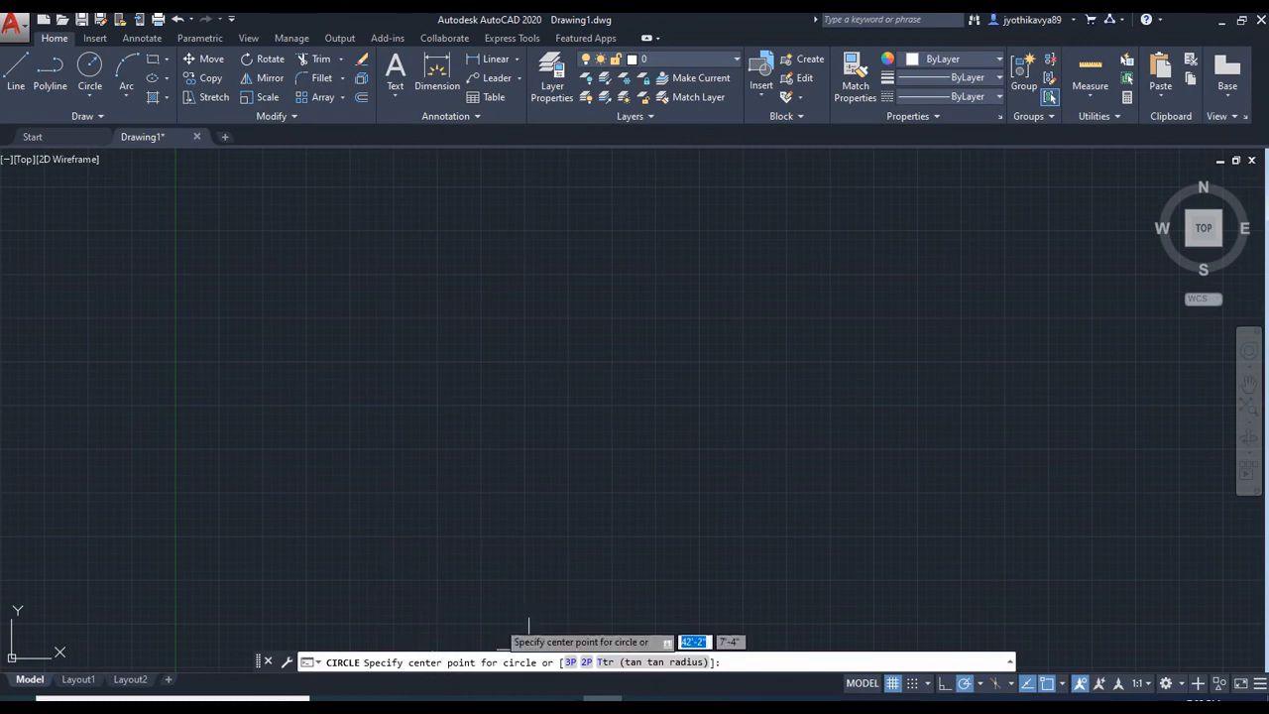
click(196, 360)
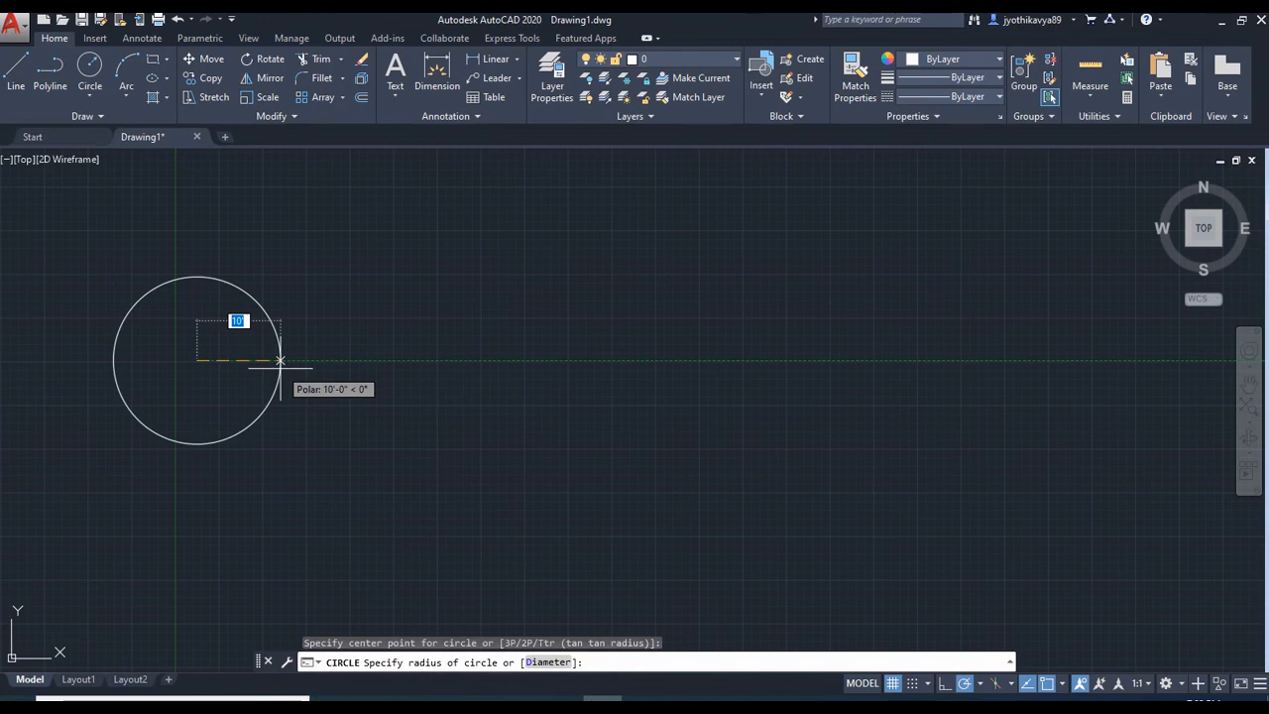
text(10)
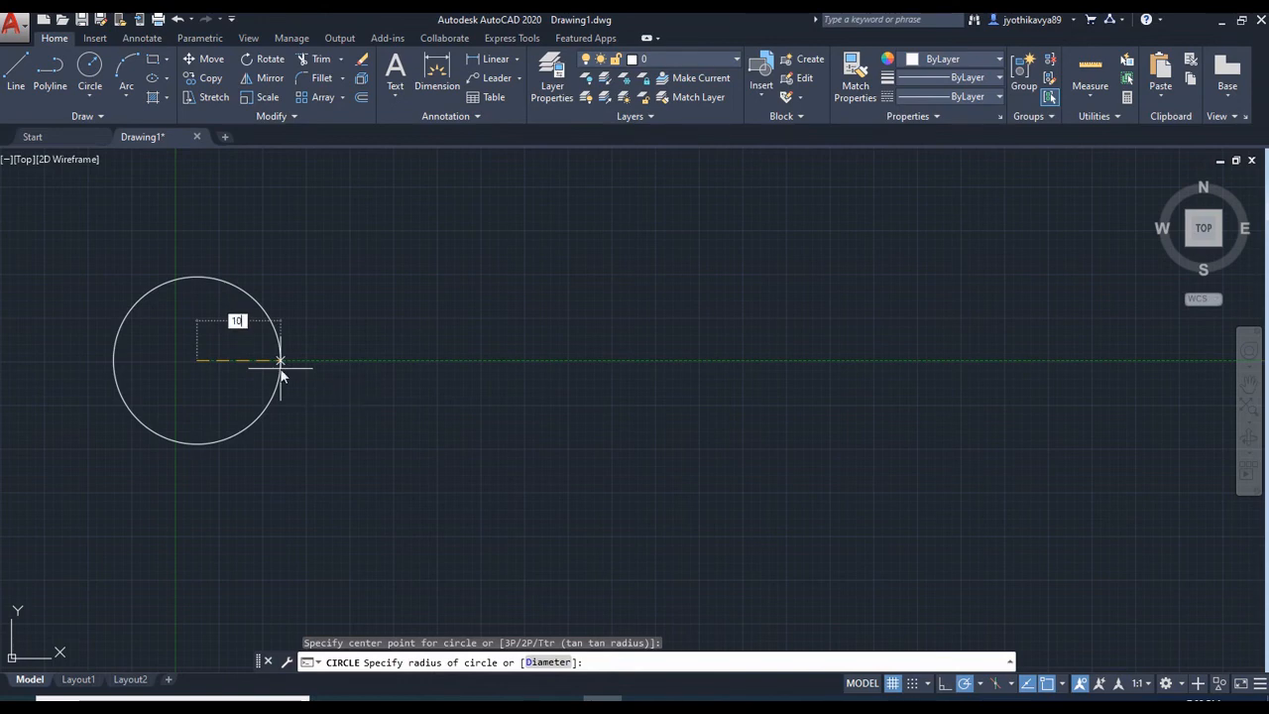
text(')
text(')
key(Return)
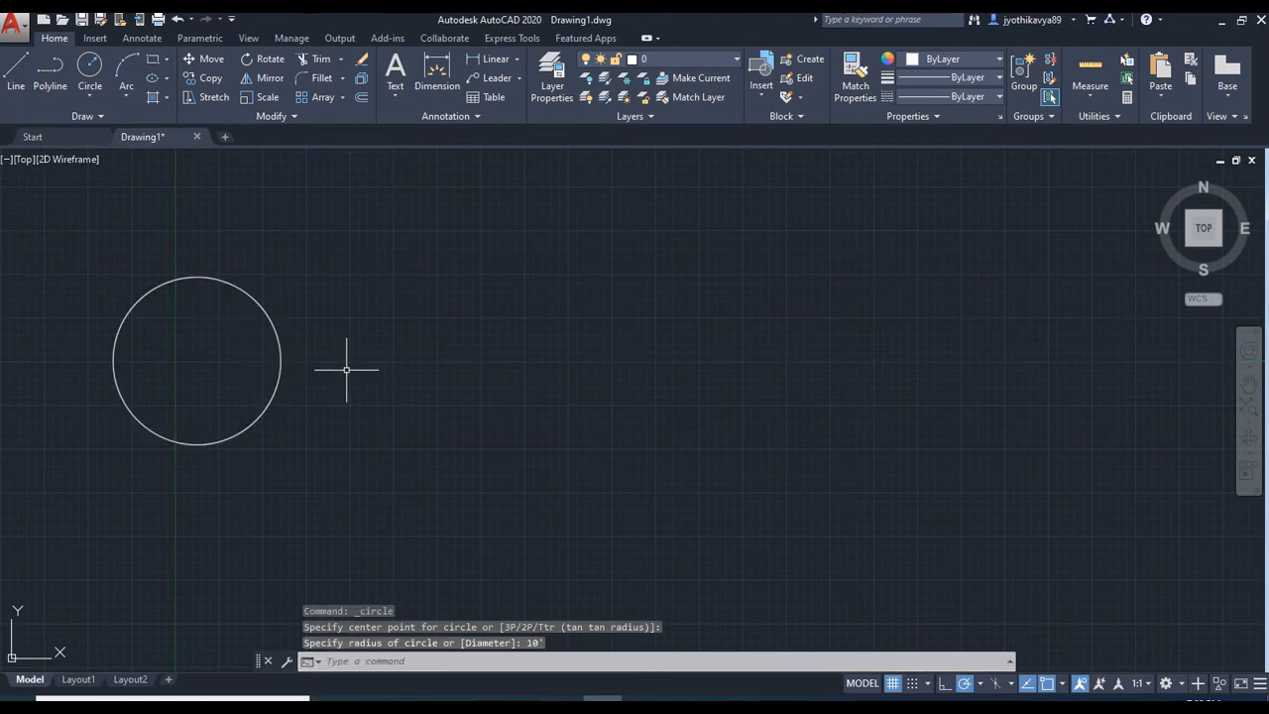
- Draw a center-diameter circle with a 20' diameter to the right of the first circle
click(88, 97)
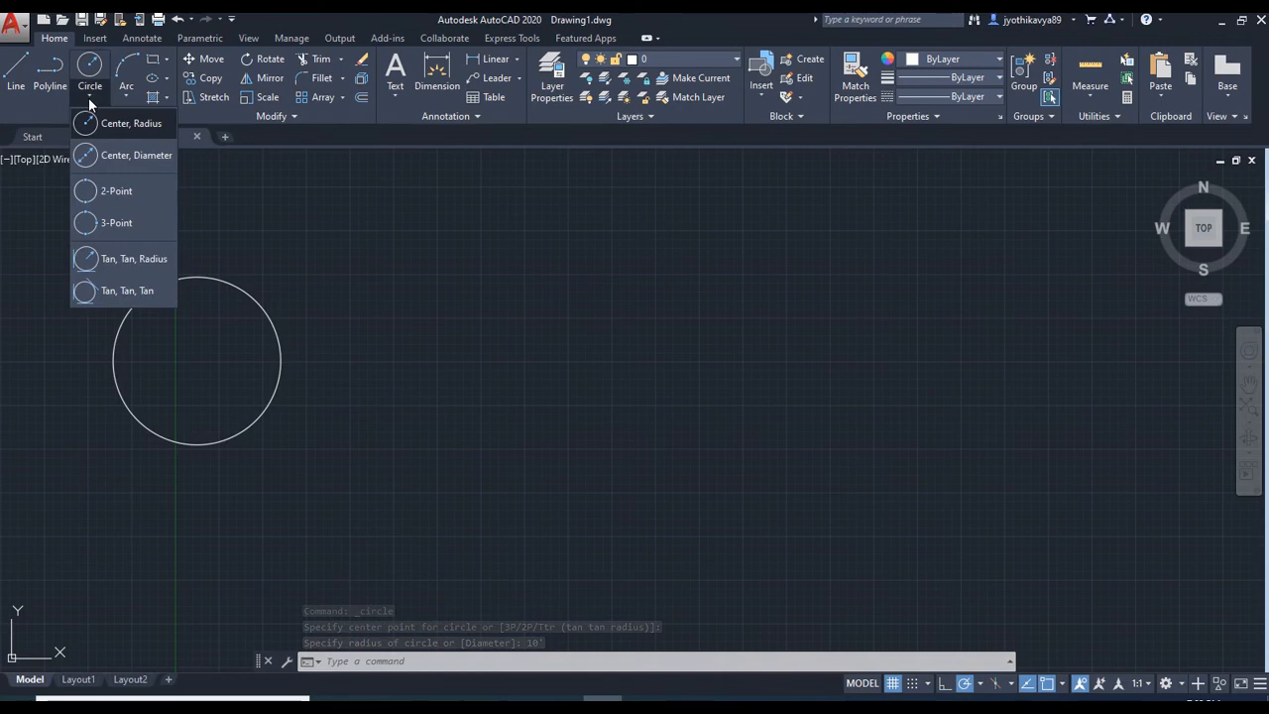
click(129, 155)
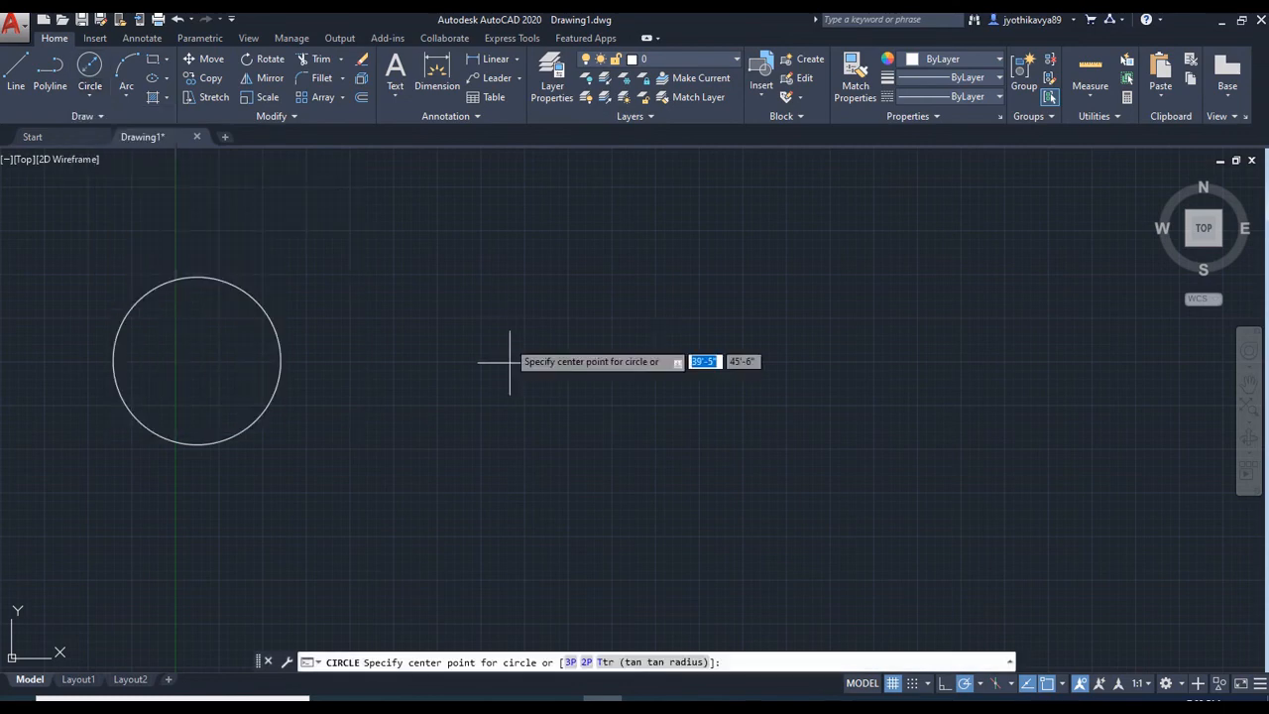
click(447, 349)
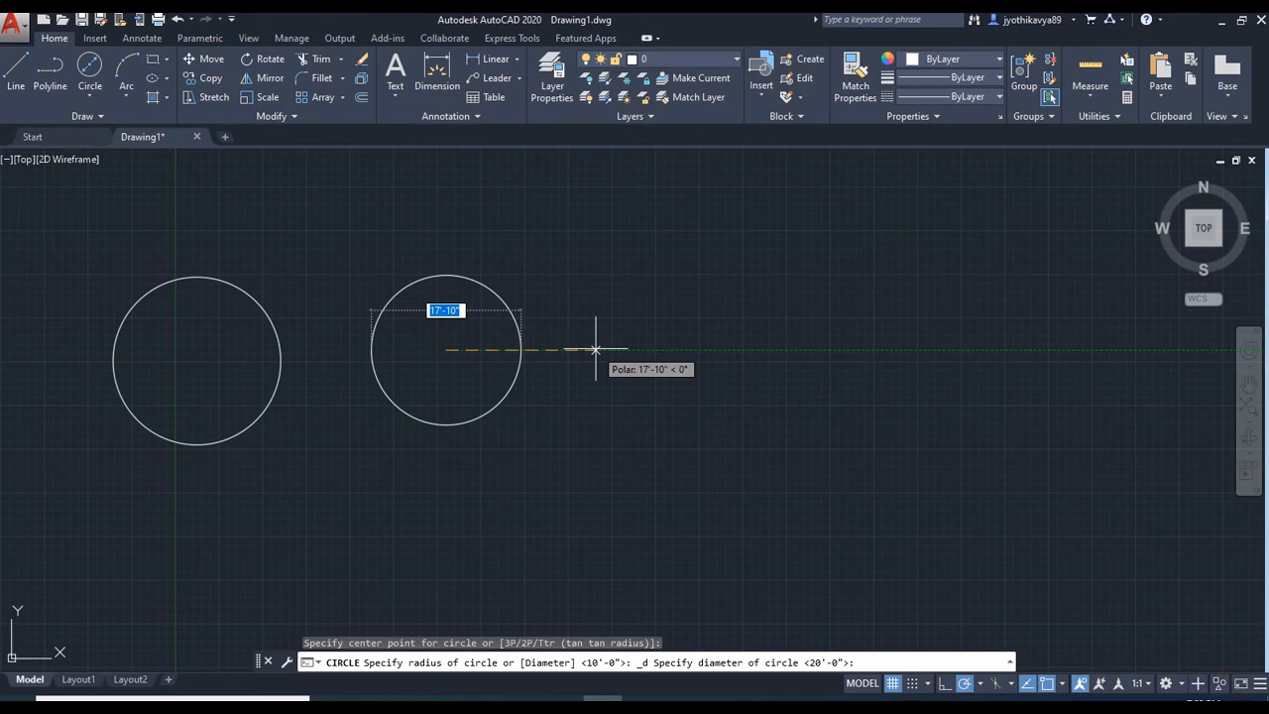
text(20)
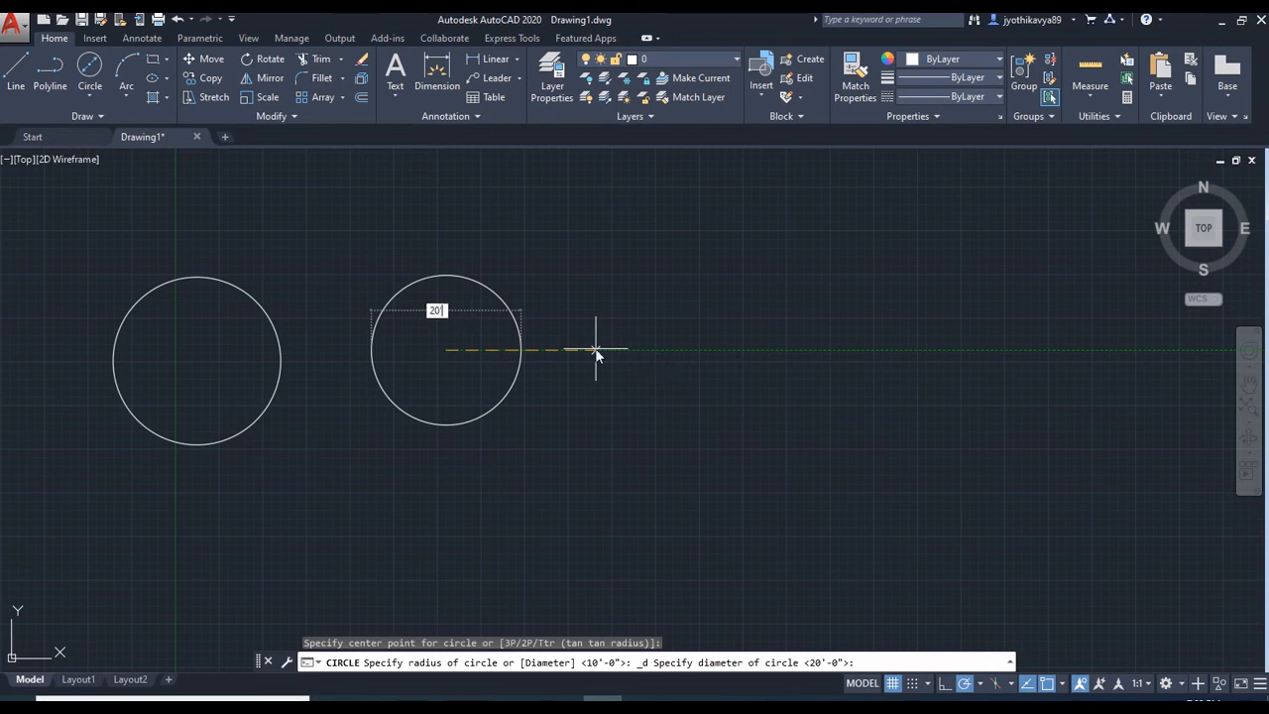
key(Return)
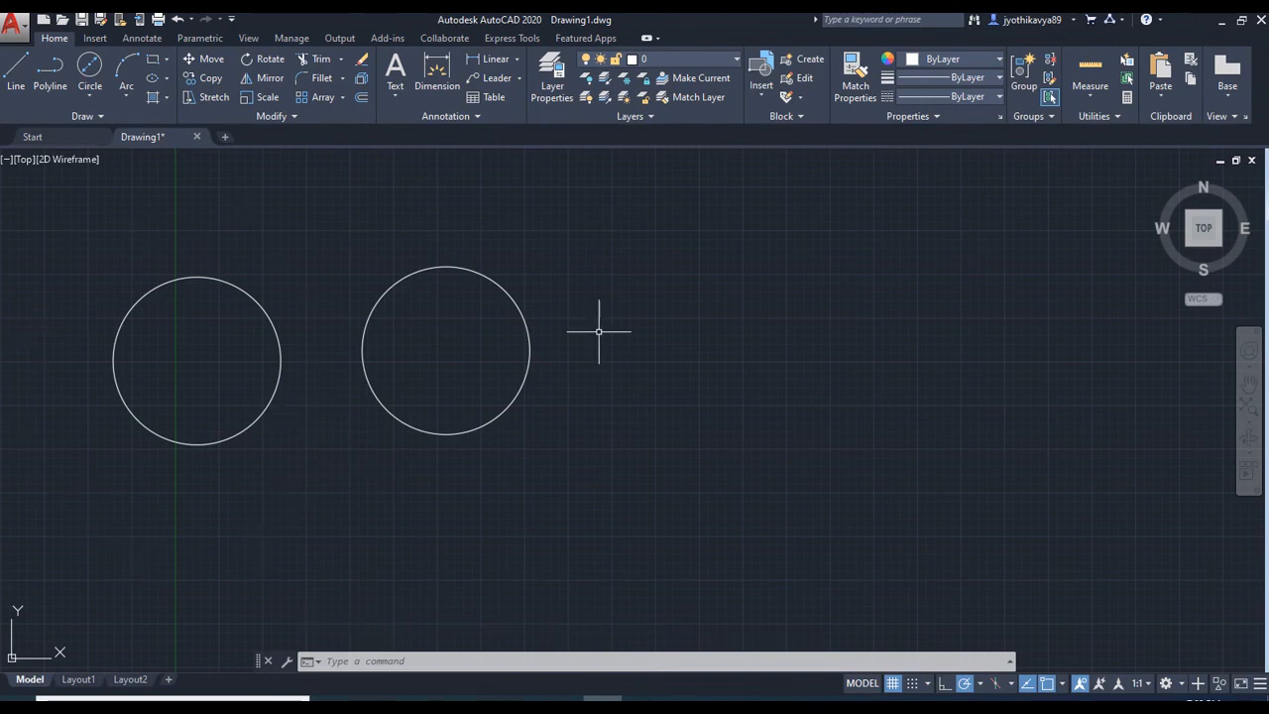
- Draw a 2-point circle to the right of the second one, its diameter endpoints 20' apart horizontally
click(91, 95)
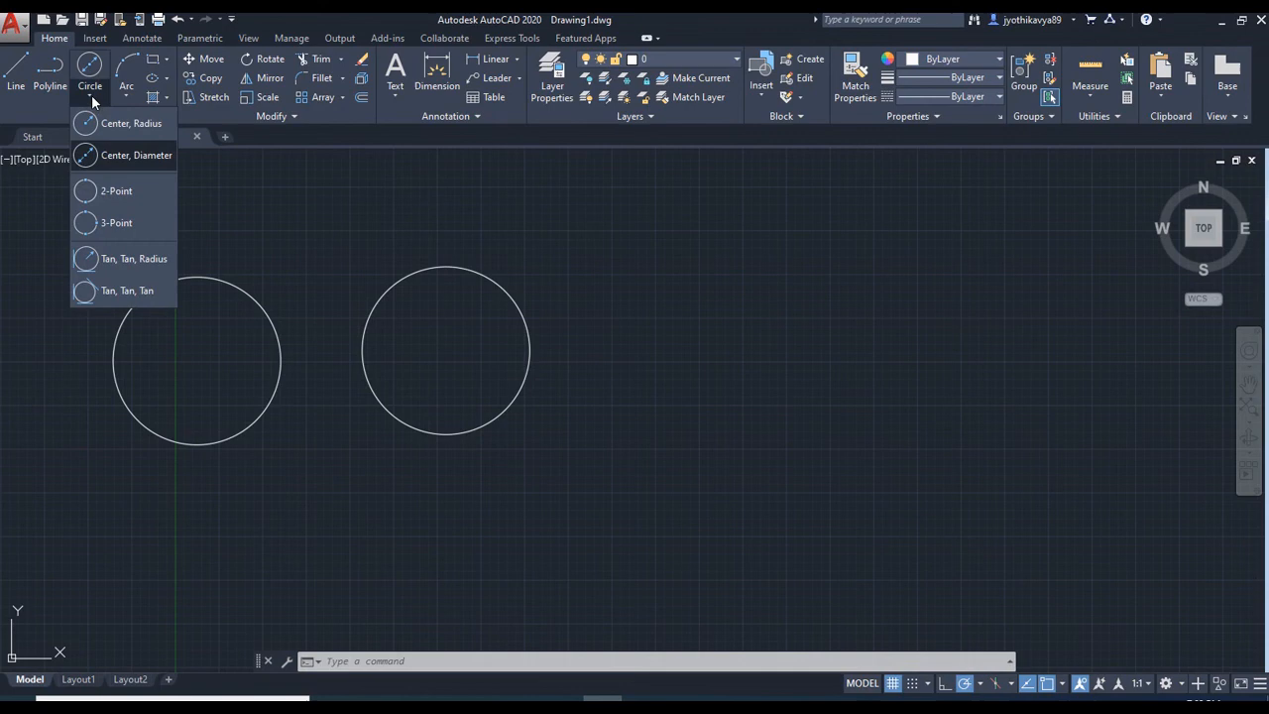
click(120, 192)
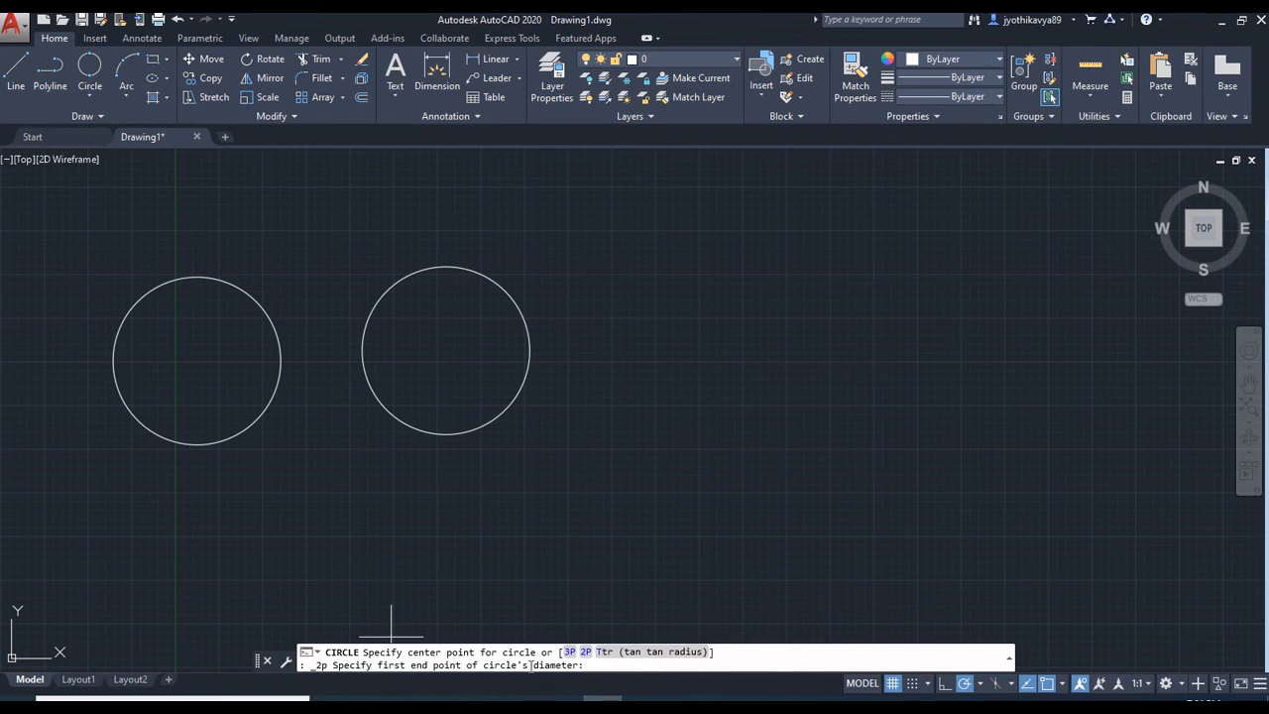
click(584, 347)
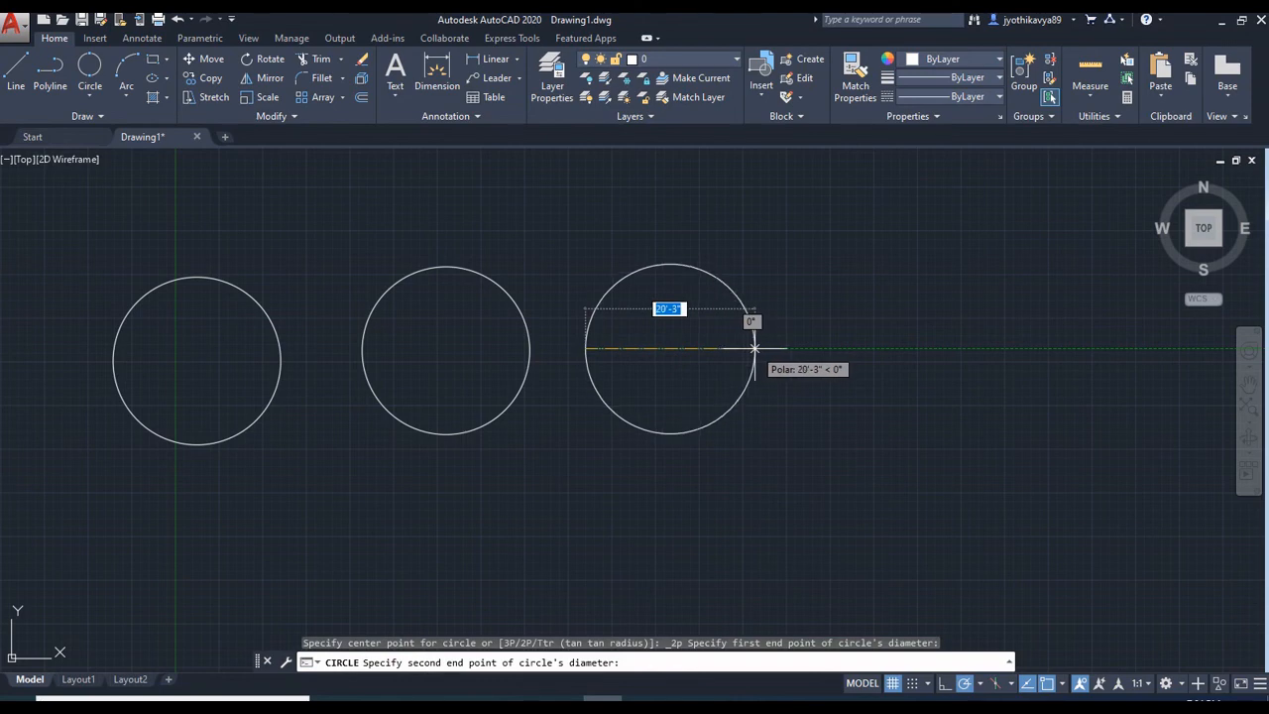
text(20)
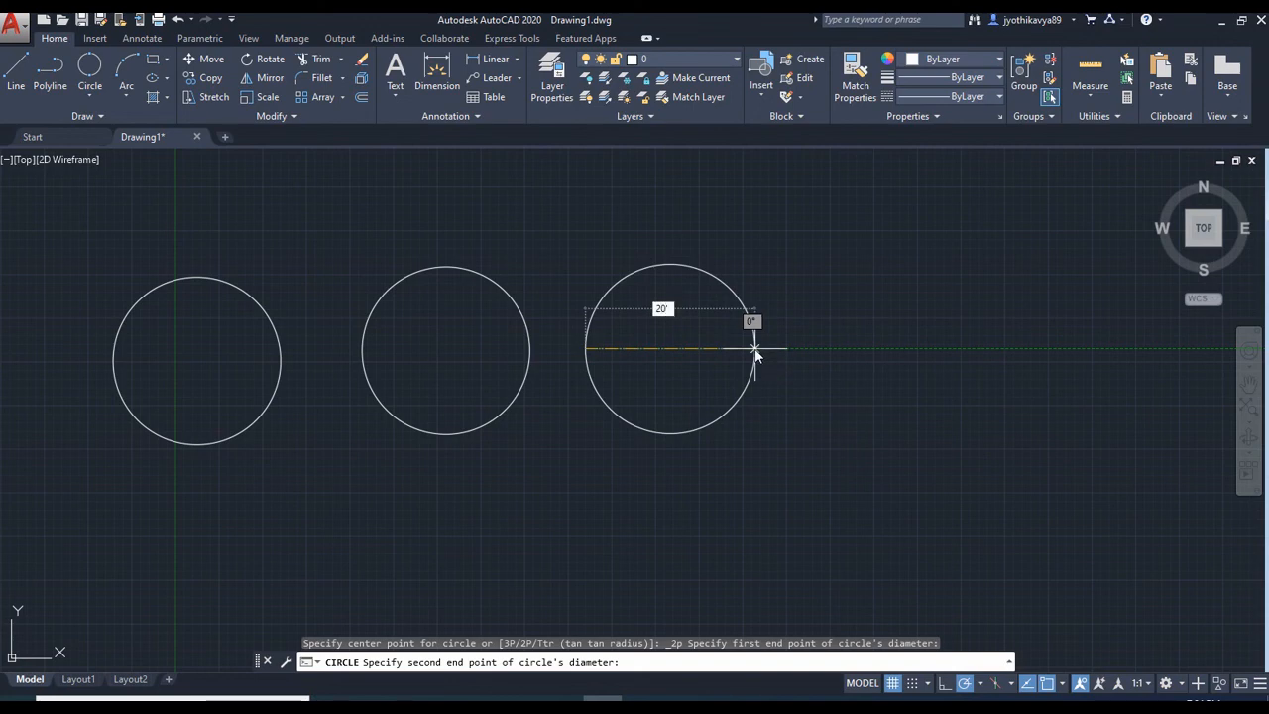
key(Return)
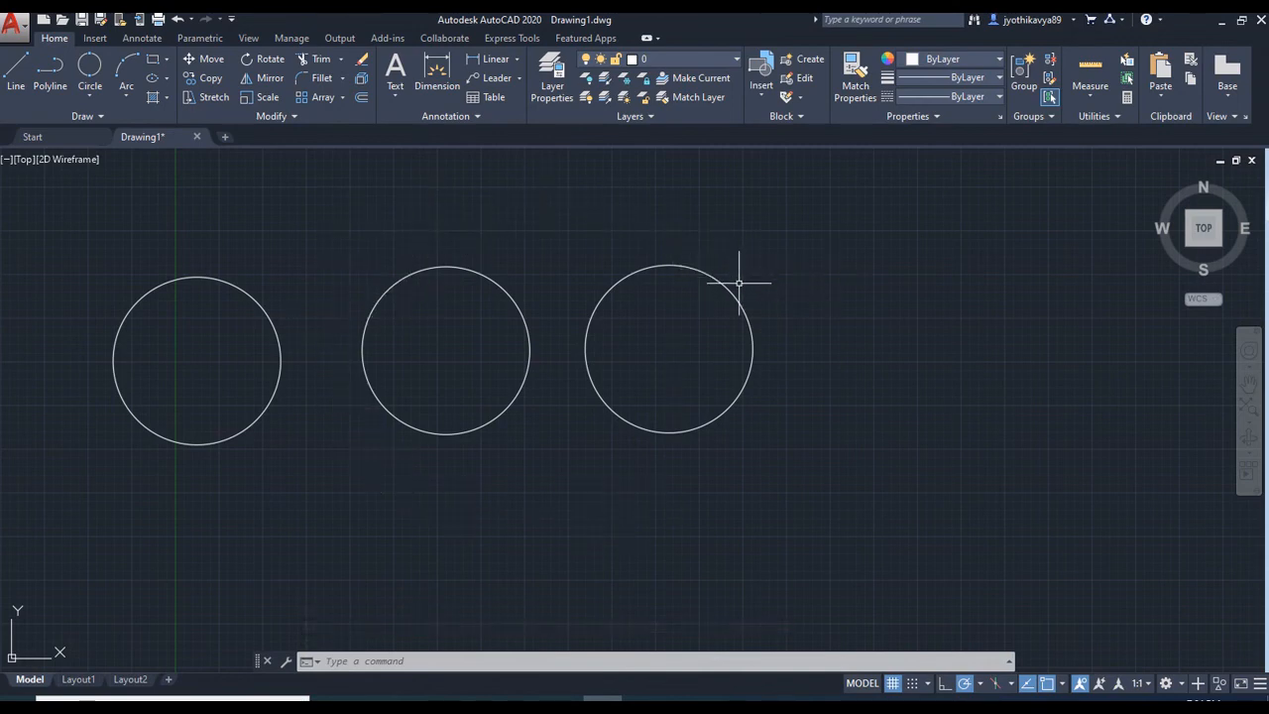
- Draw a 3-point circle to the right of the other three, placing its third point 6' horizontally right of the second point
mouse_move(731, 287)
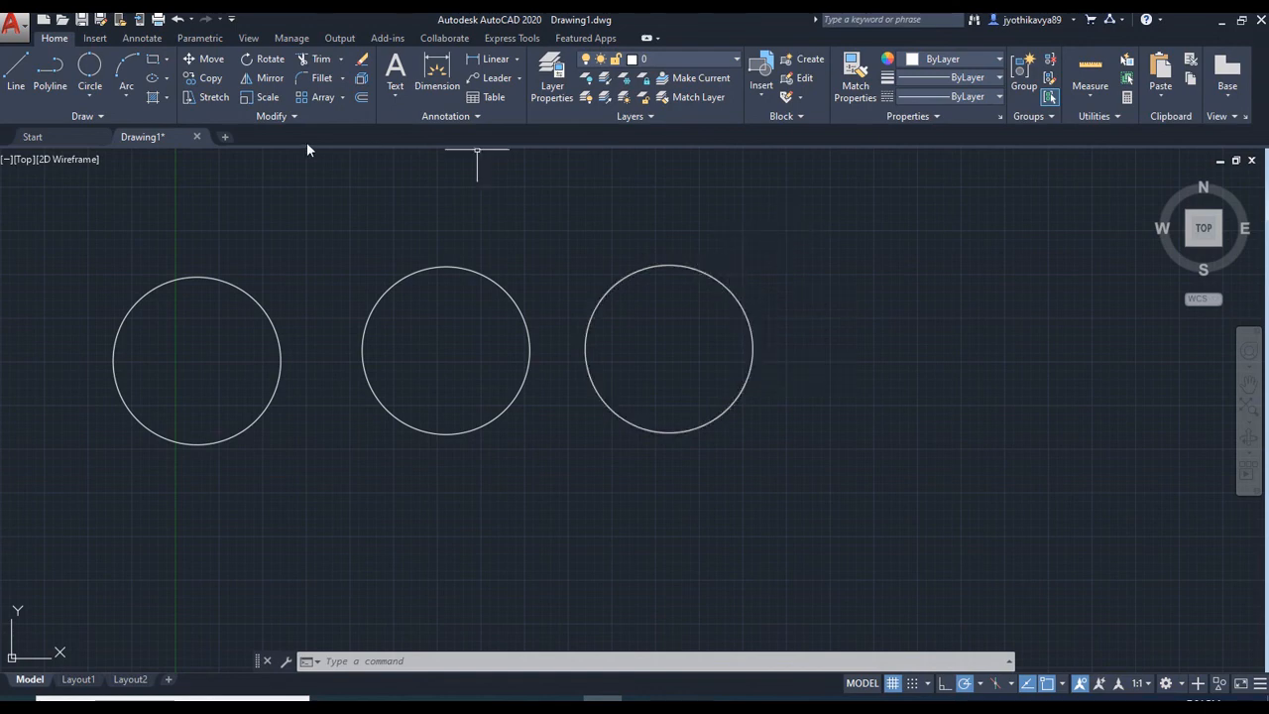
click(91, 91)
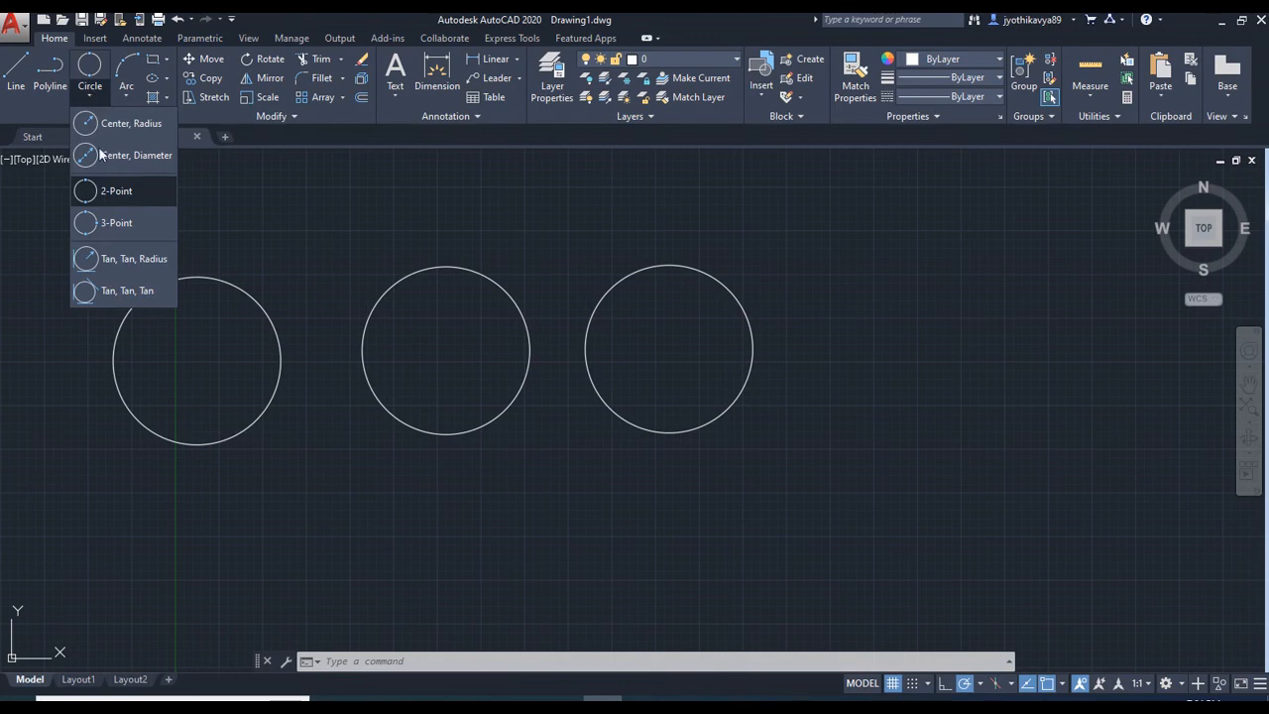
click(89, 228)
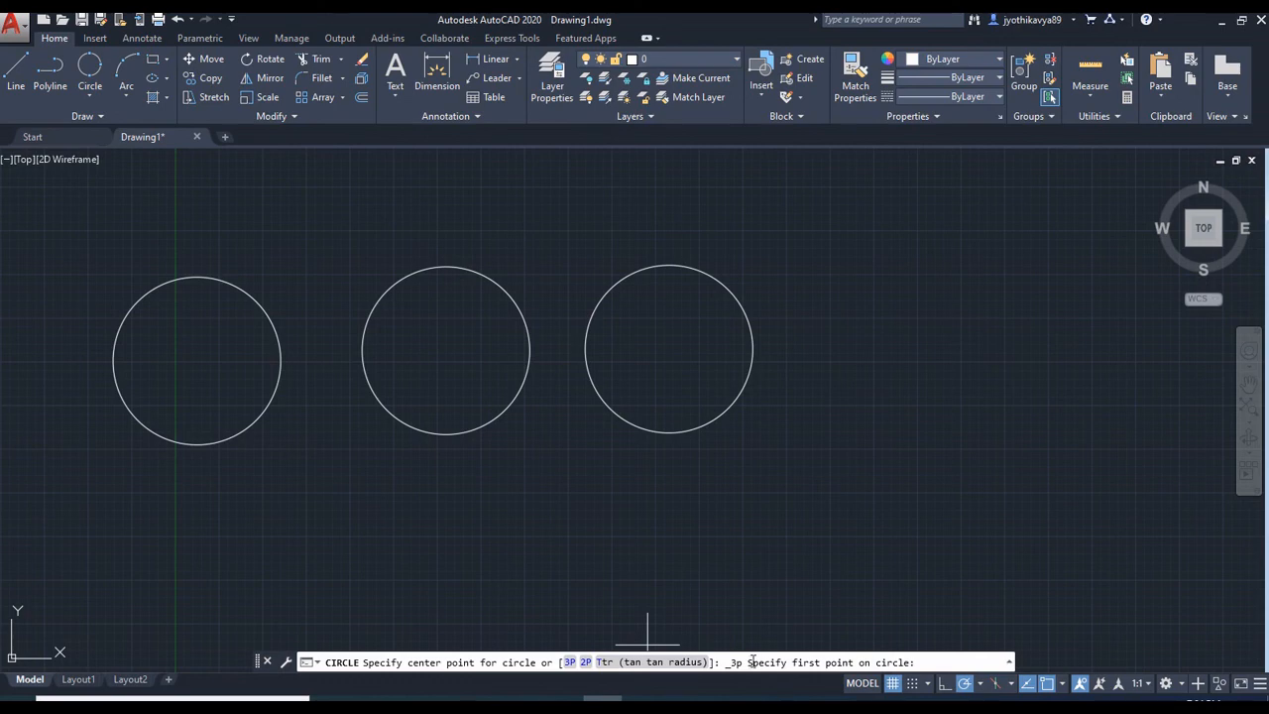
click(817, 326)
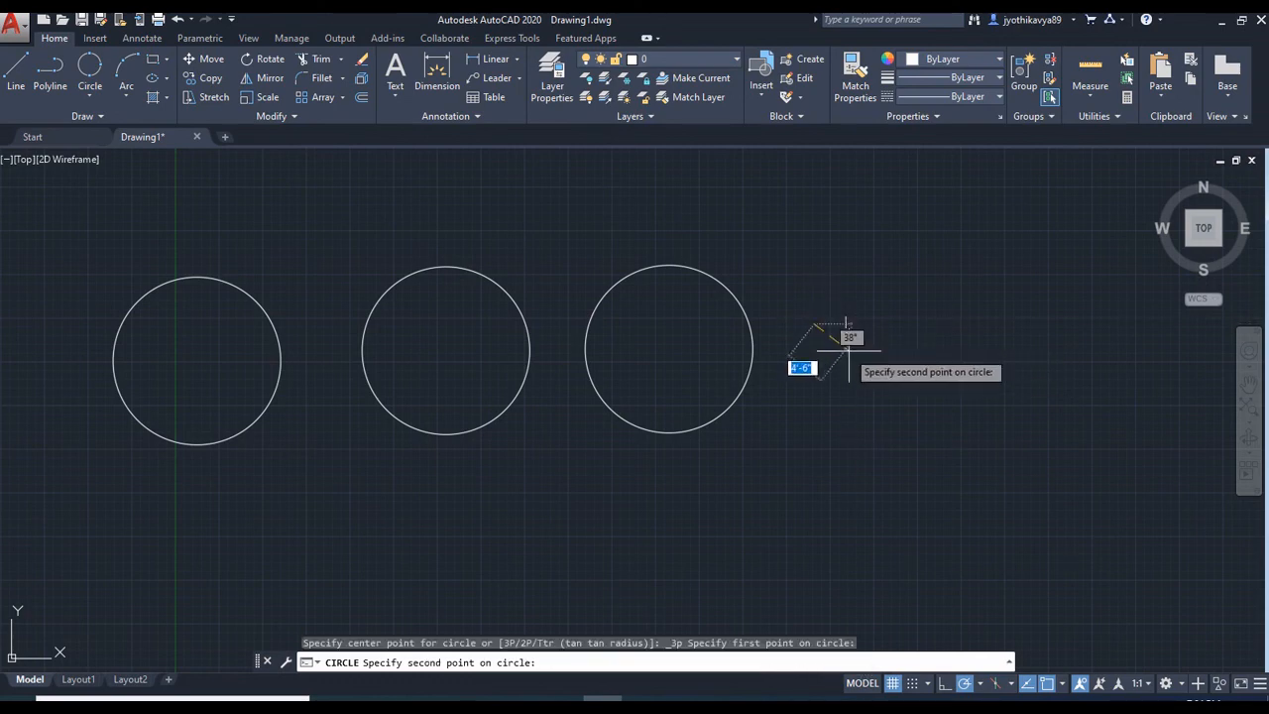
click(872, 401)
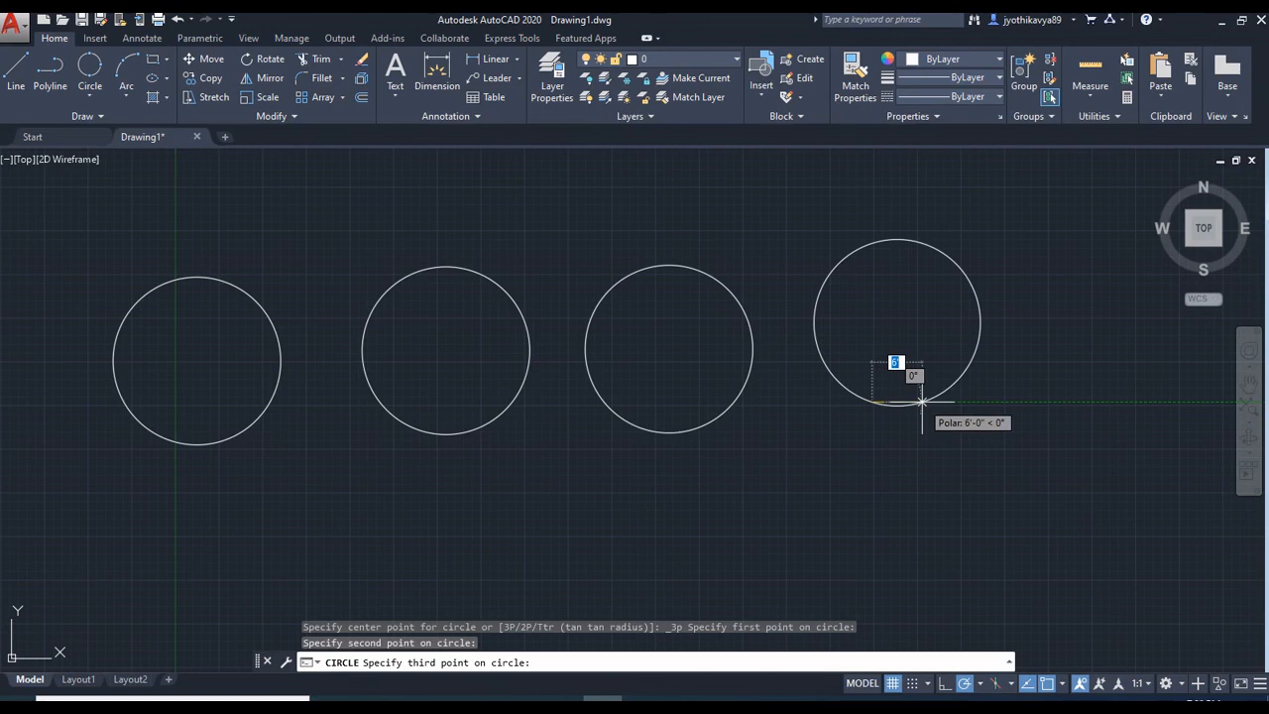
click(922, 401)
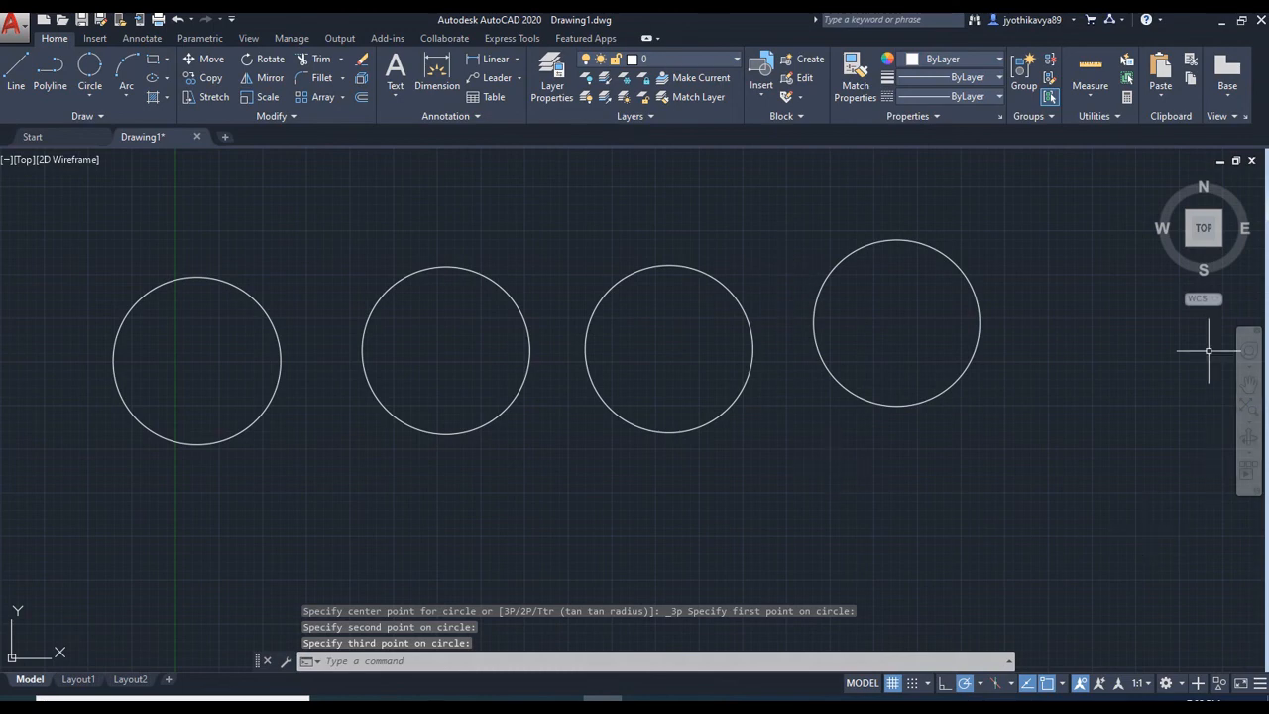